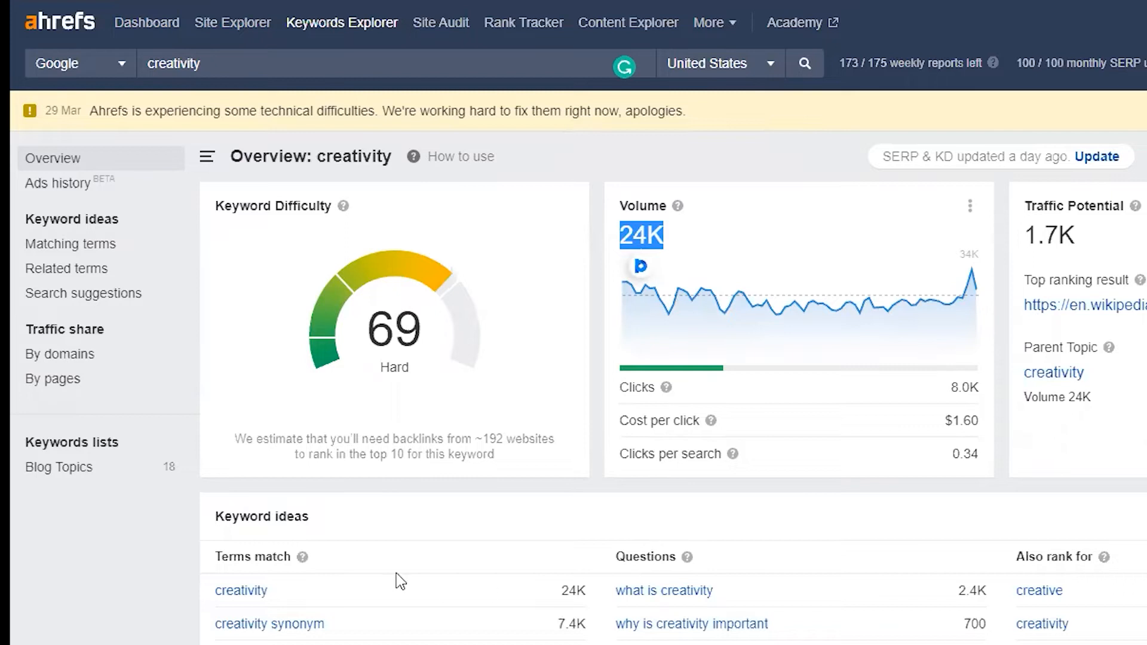
- Review the keyword ideas for creativity and select the question "how to increase creativity"
triple_click(257, 519)
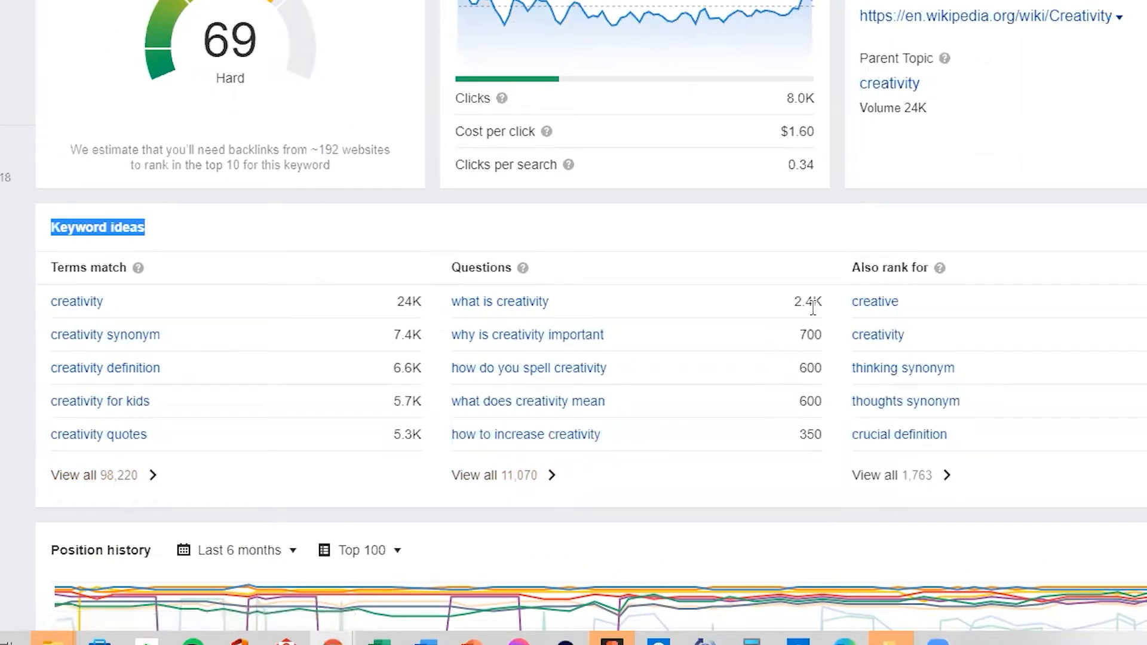
drag(792, 302, 793, 346)
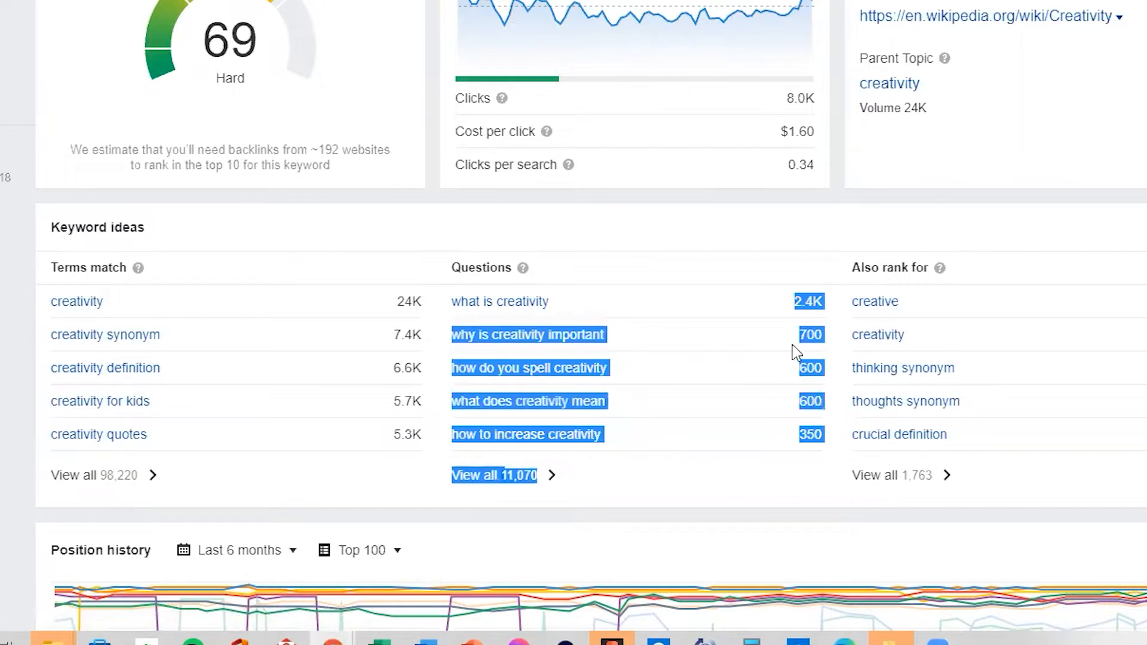
click(681, 286)
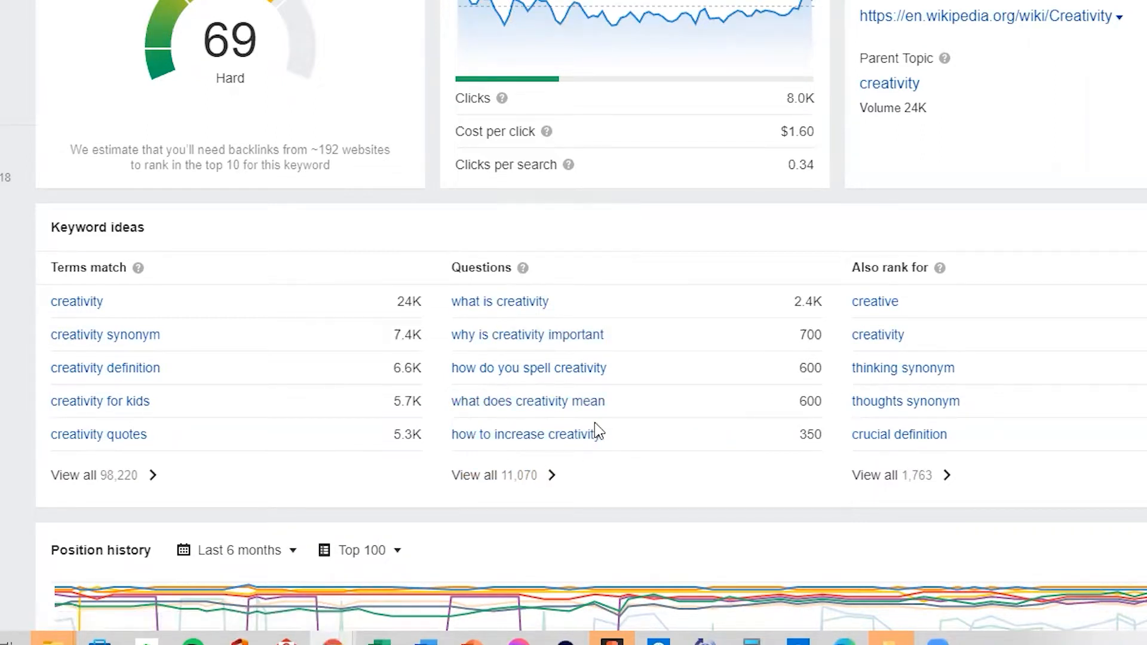
drag(595, 431, 454, 437)
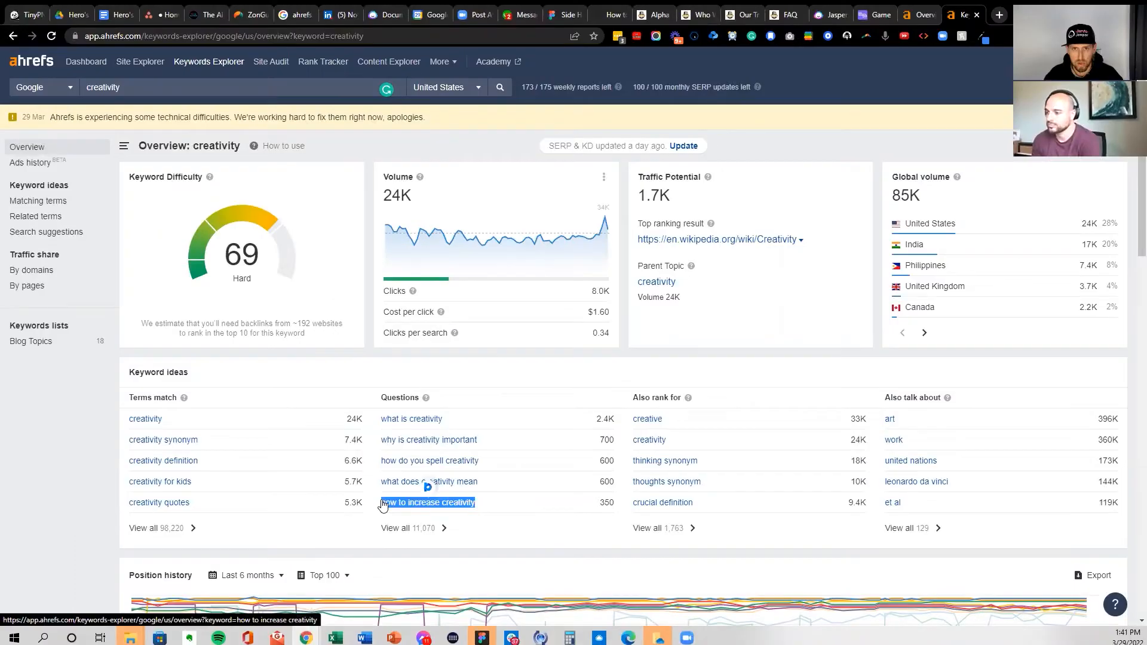
- Open Jasper's documents page in a new browser tab and switch to the SideHustle project
click(999, 15)
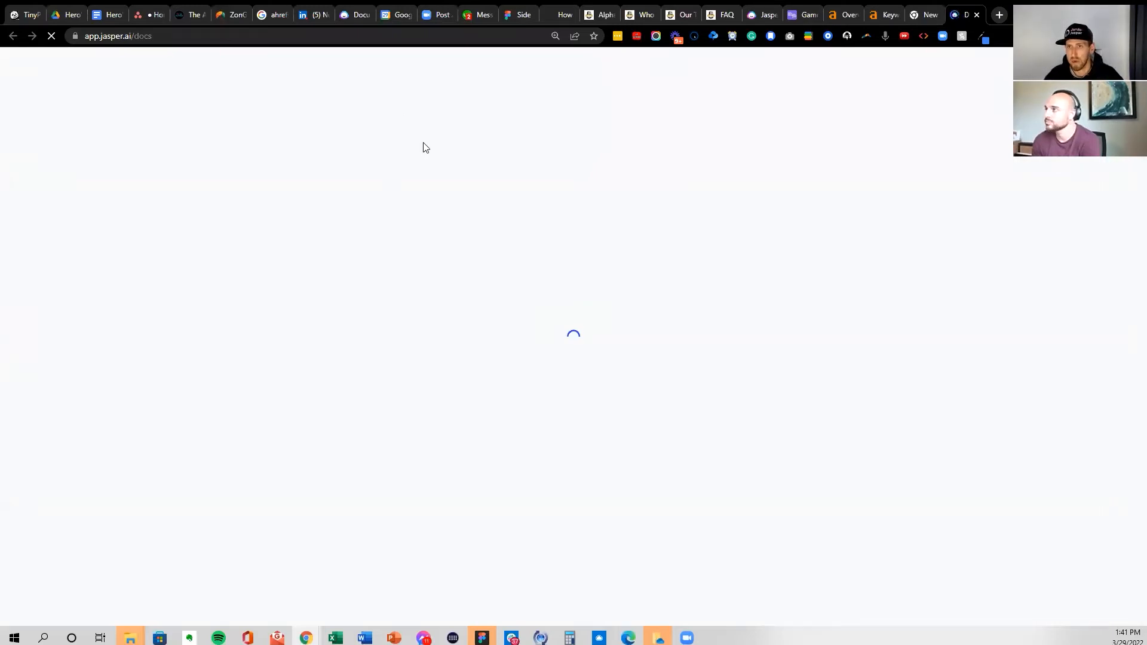
click(60, 571)
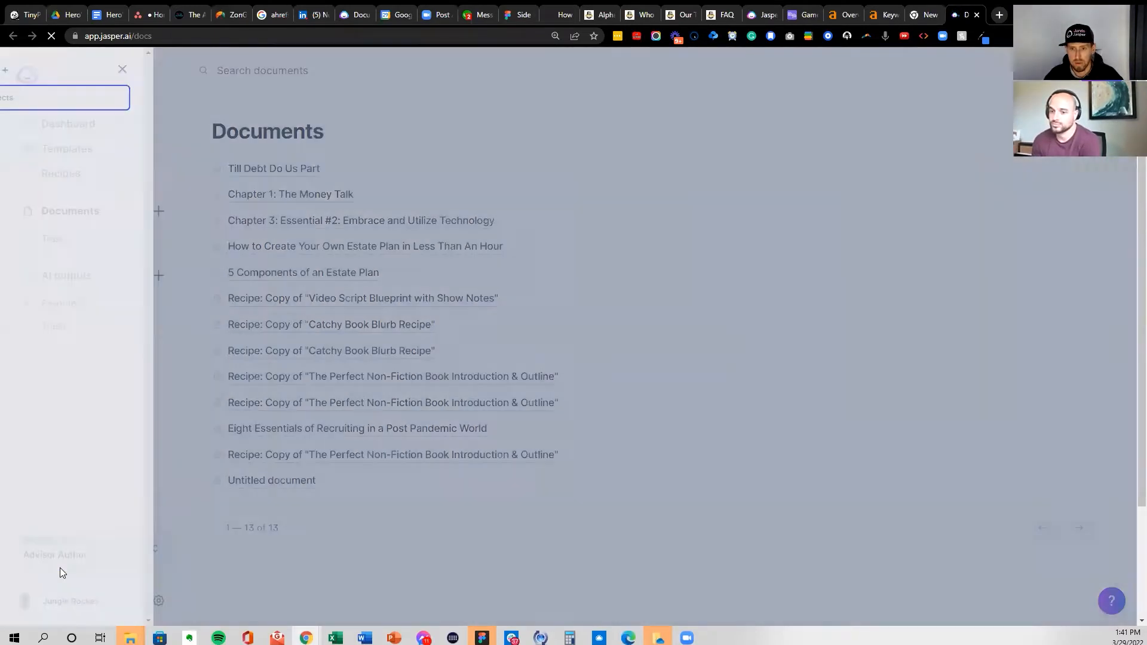
scroll(114, 429, down, 15)
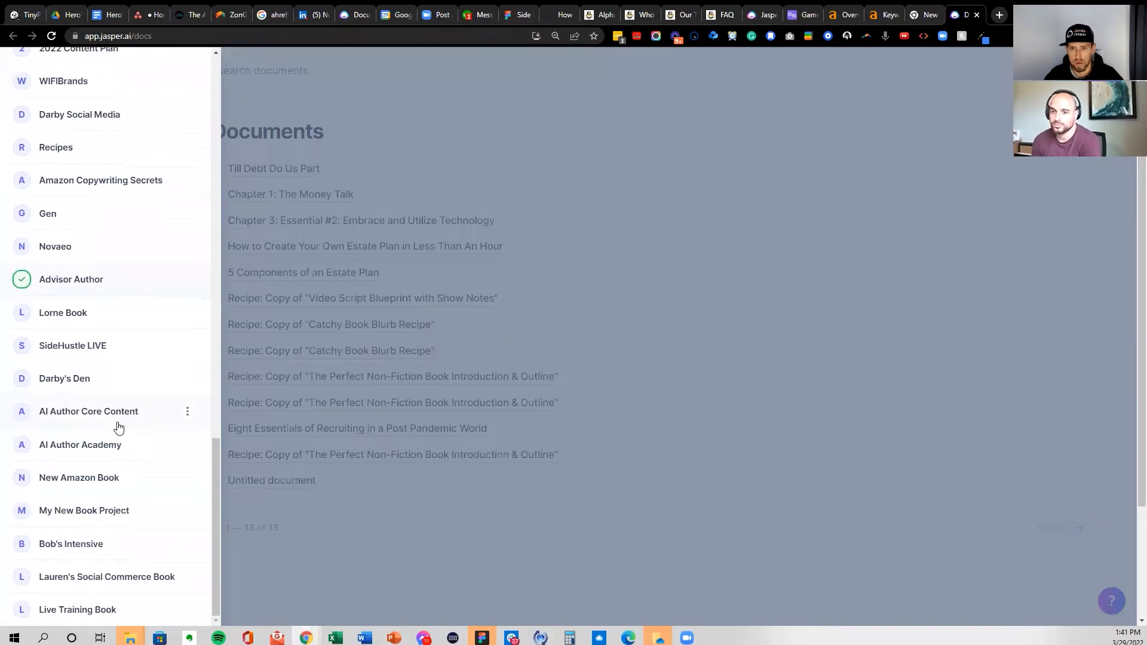
scroll(117, 427, up, 10)
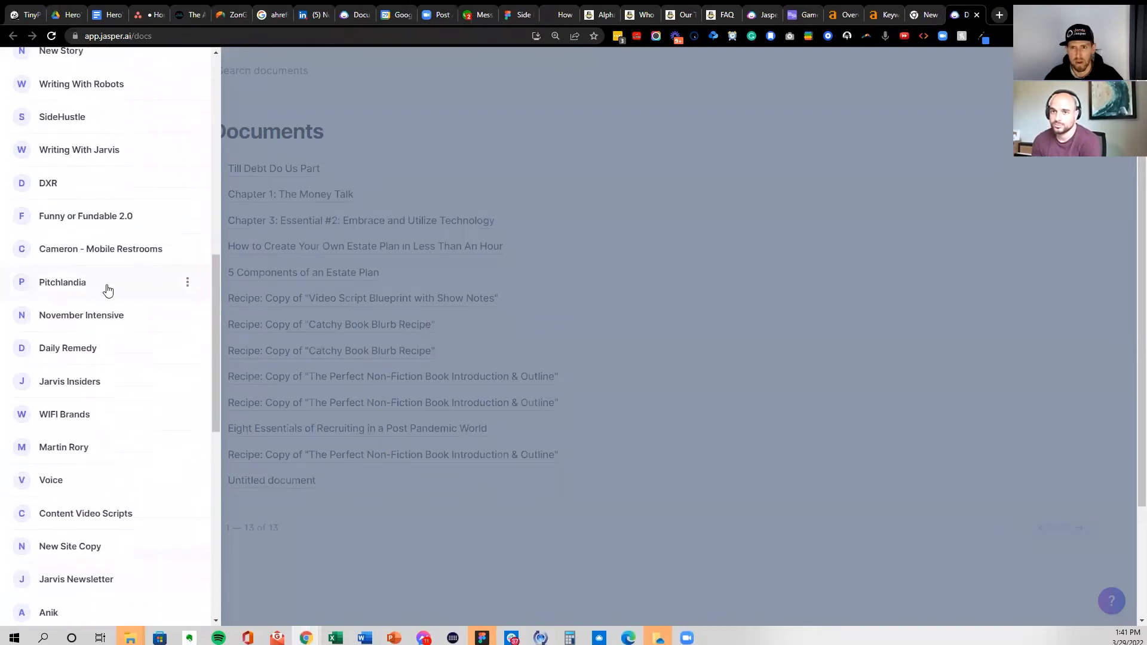
scroll(108, 290, up, 1)
click(179, 175)
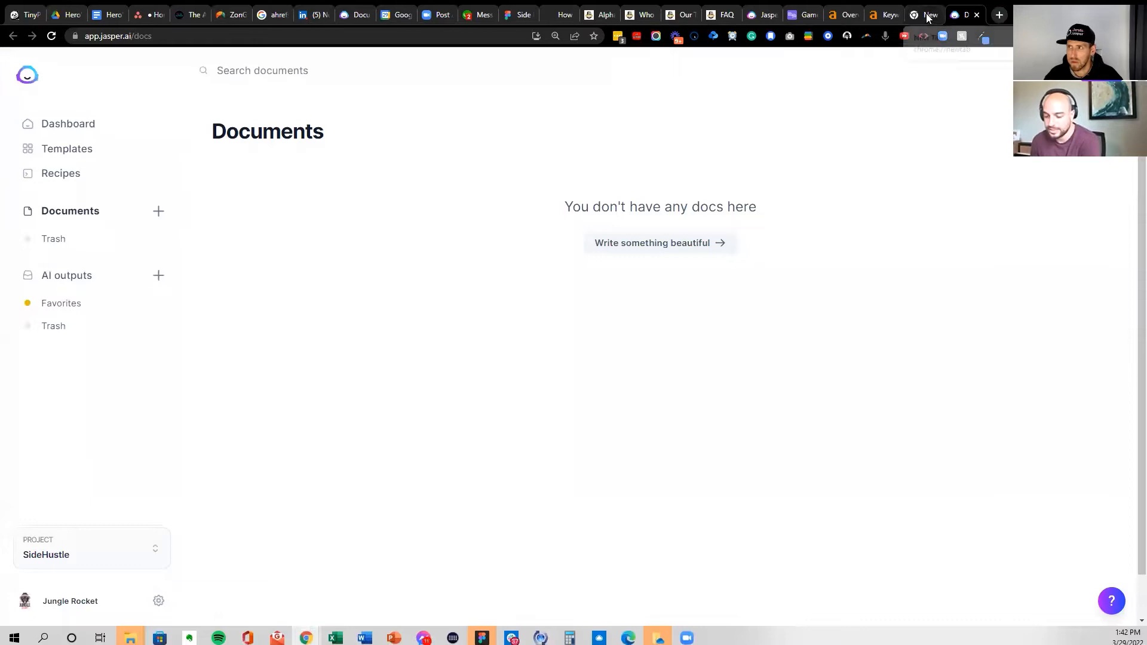
- Return to Ahrefs Keywords Explorer and select the keyword "creativity" in the search field
click(888, 15)
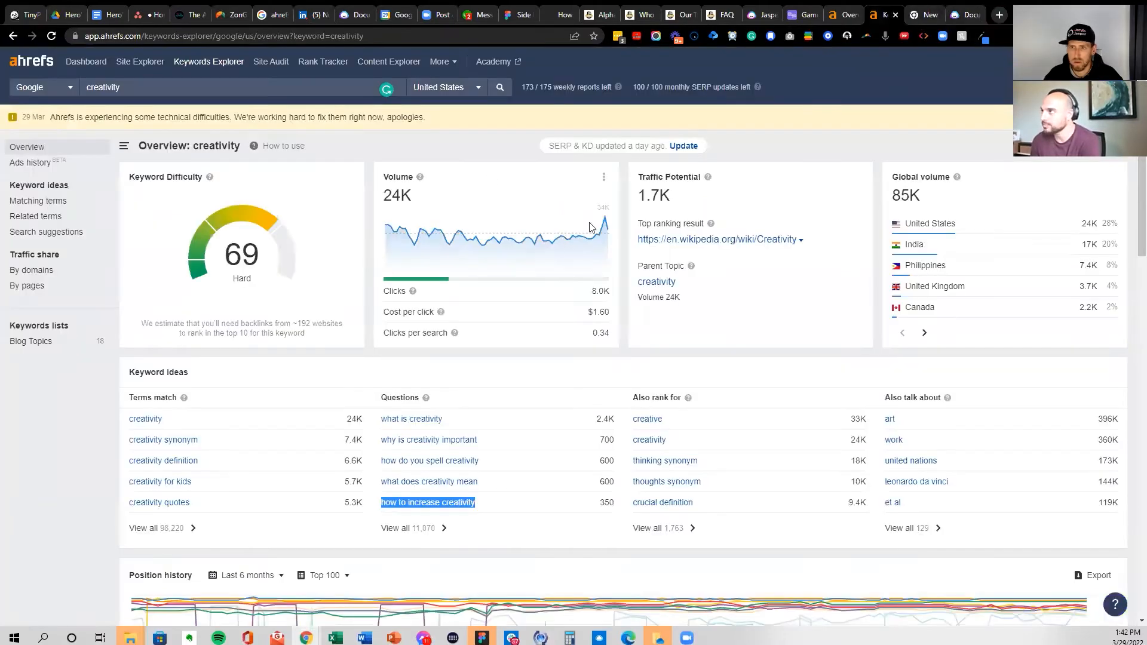
click(181, 88)
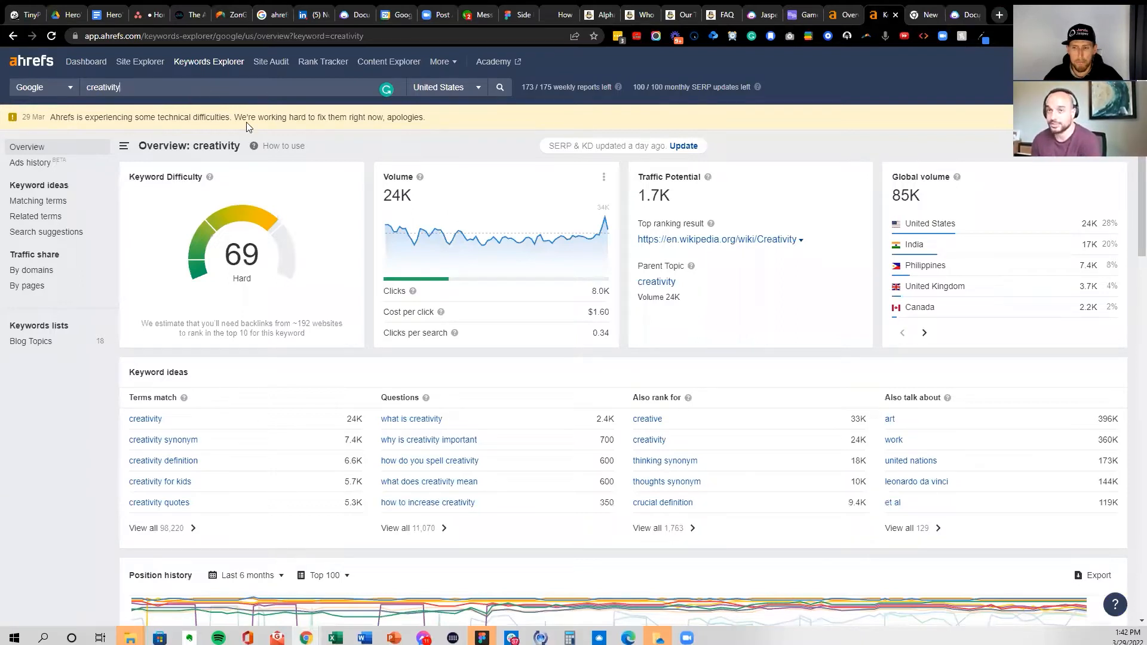
double_click(200, 91)
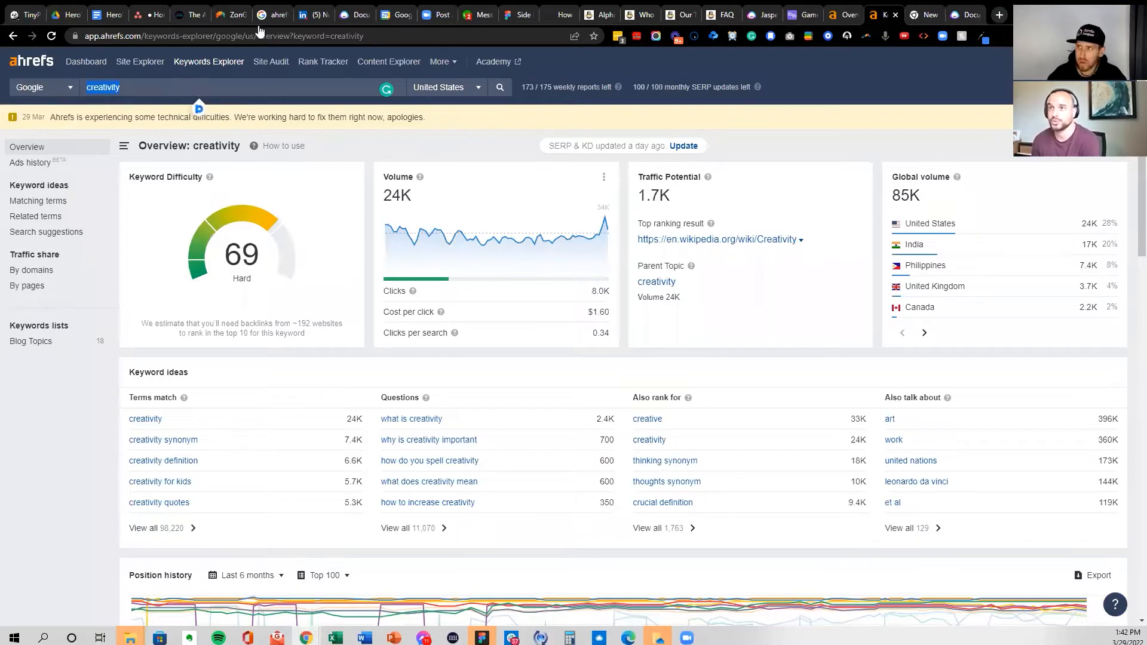
- Switch to Jasper and create a new document from scratch in the SideHustle project
click(962, 14)
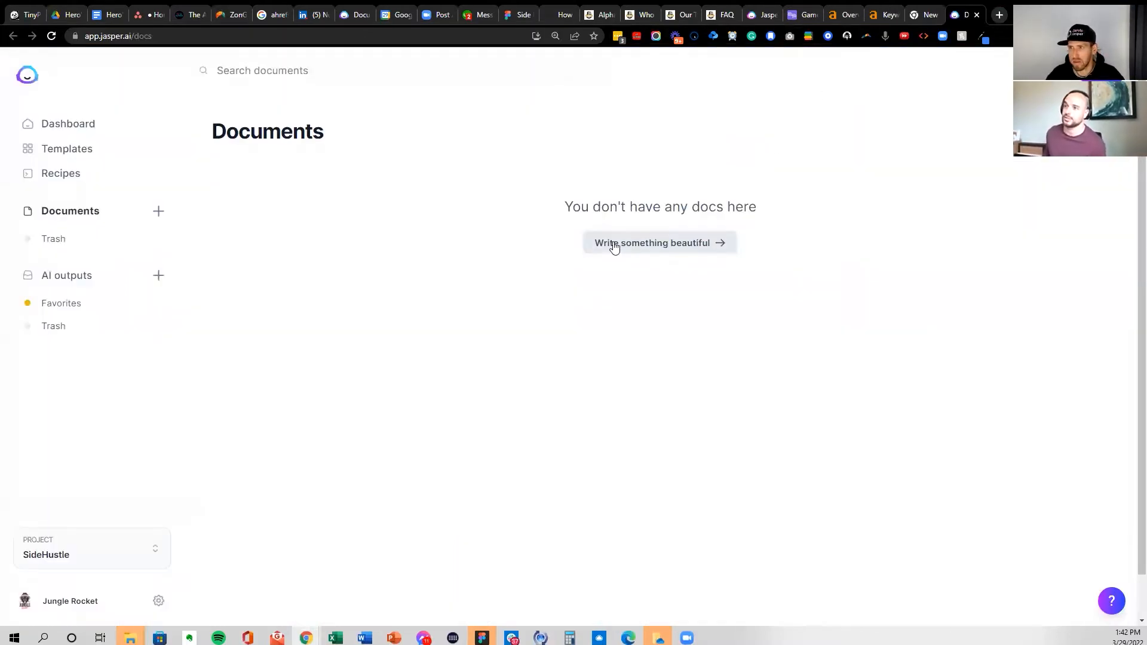
click(471, 315)
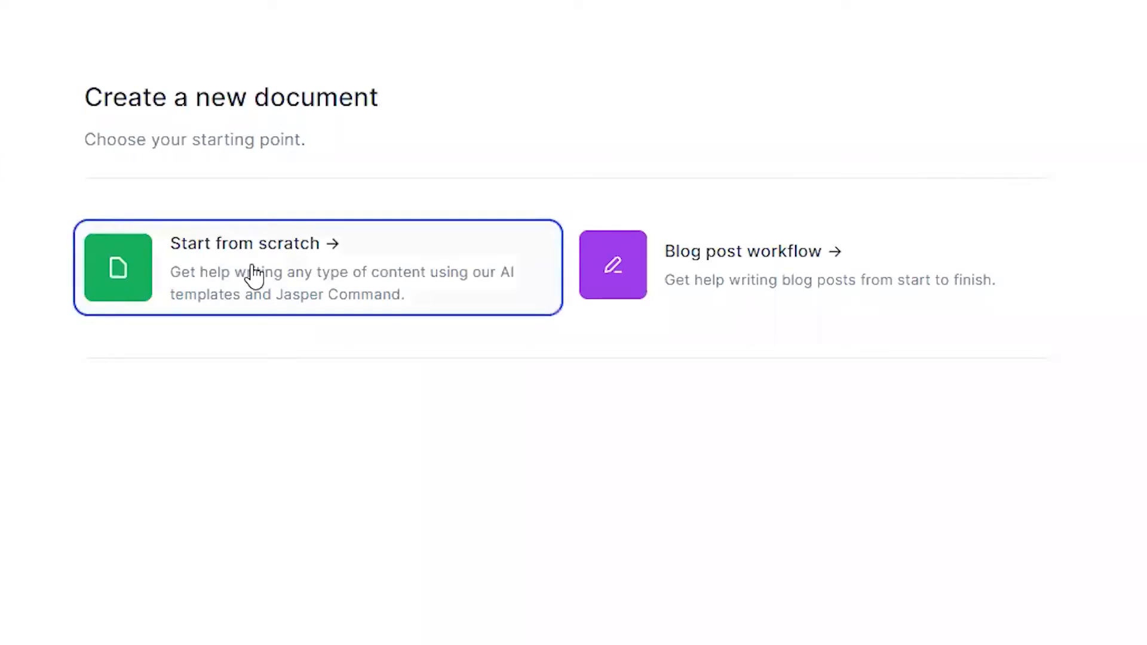
click(251, 269)
- Enter "blog post: how to increase creativity" as the new document's title
click(88, 66)
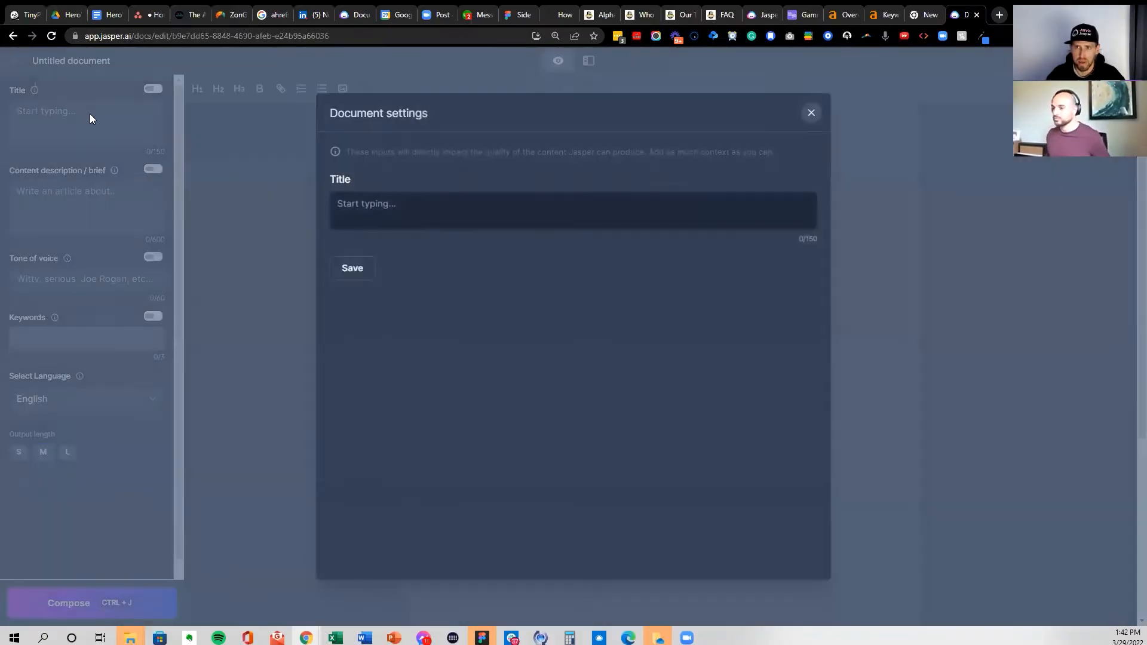
click(90, 114)
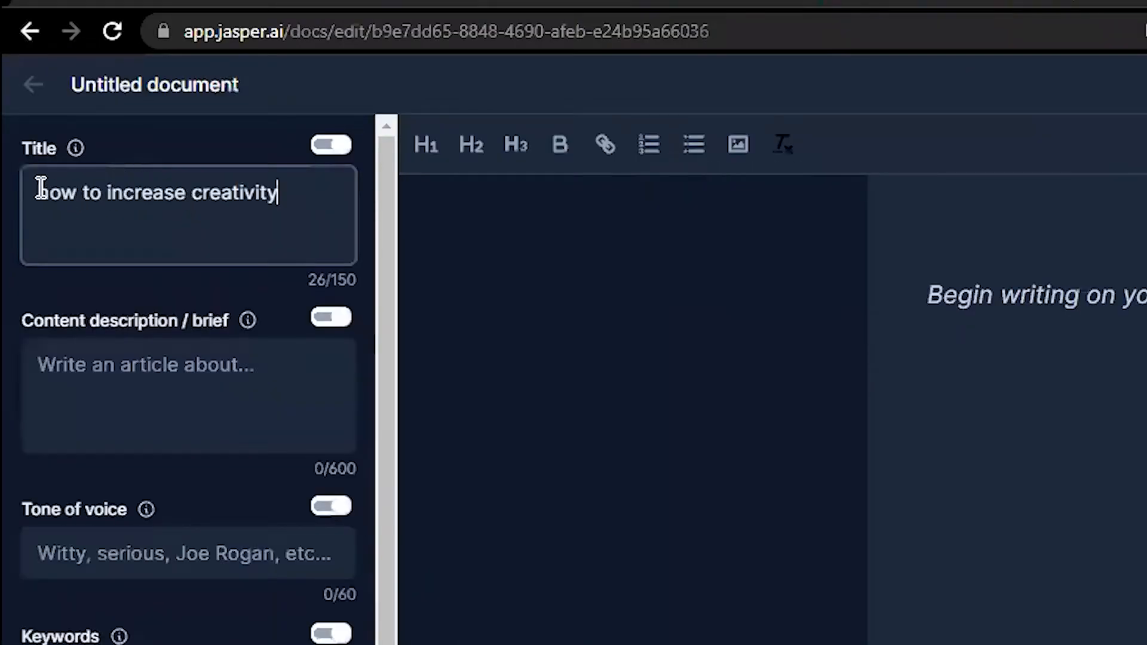
click(36, 189)
text(blog post:)
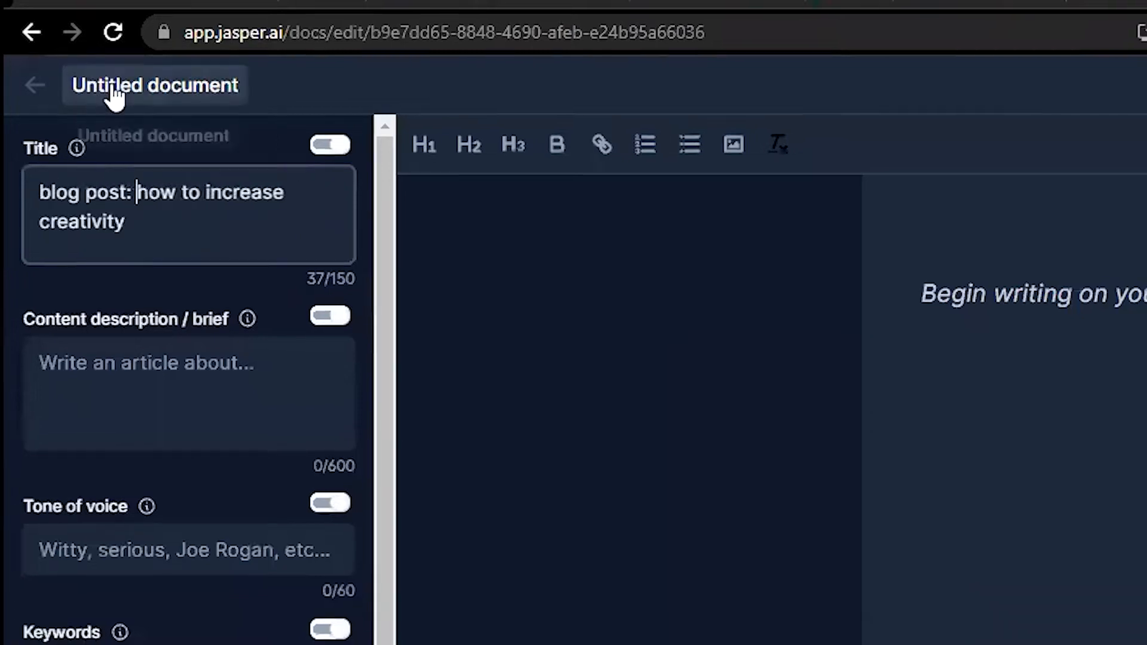
- Save the creativity post's title in the document settings and return to the list of all documents
click(78, 89)
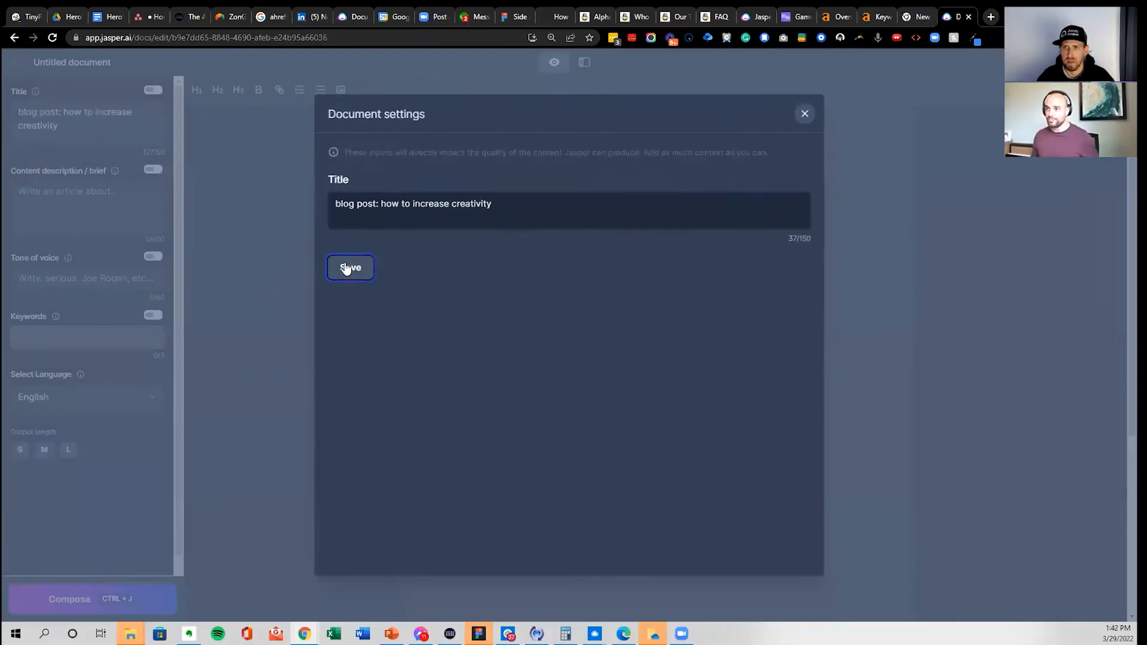
click(346, 269)
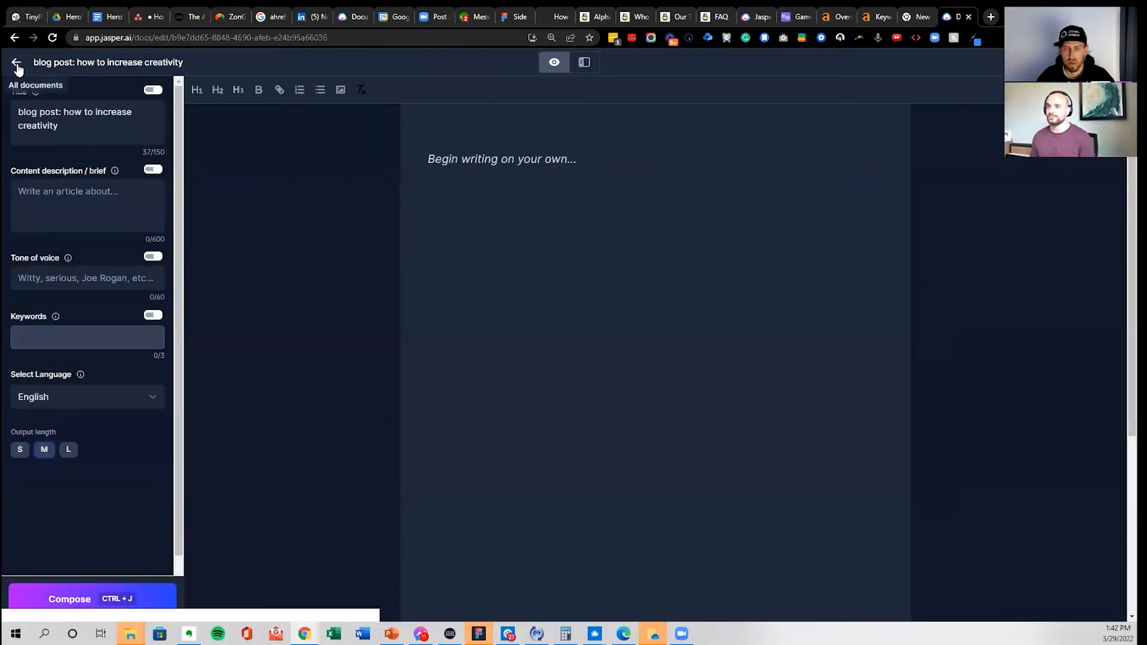
click(14, 63)
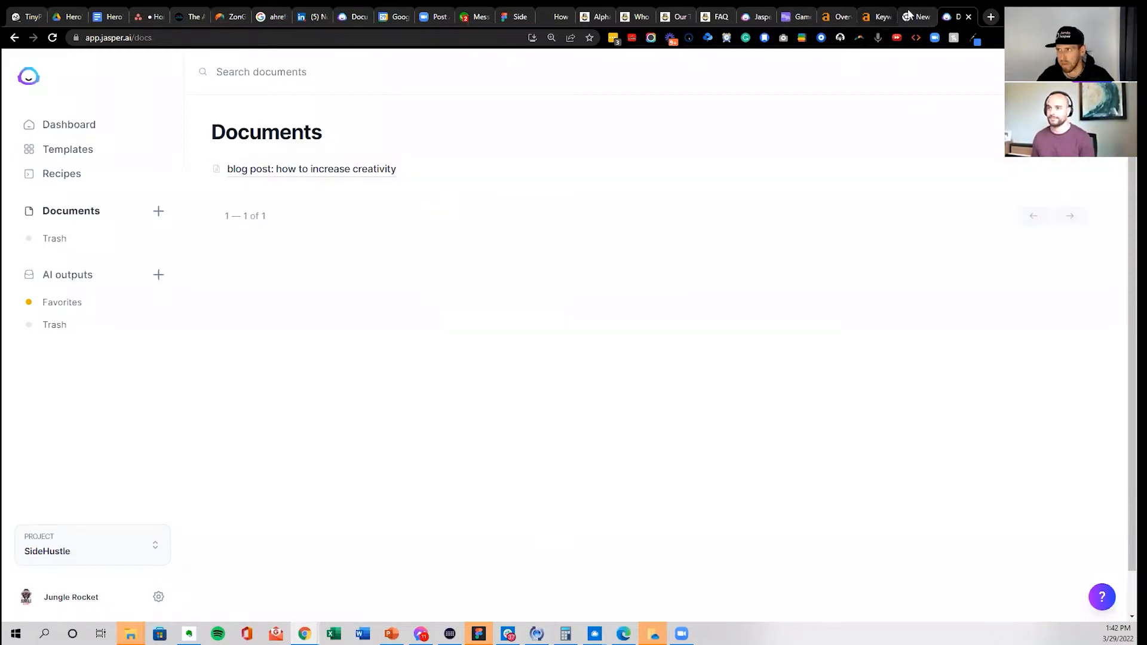
- Switch to Ahrefs and search Keywords Explorer for "brainstorm" in the United States
click(875, 17)
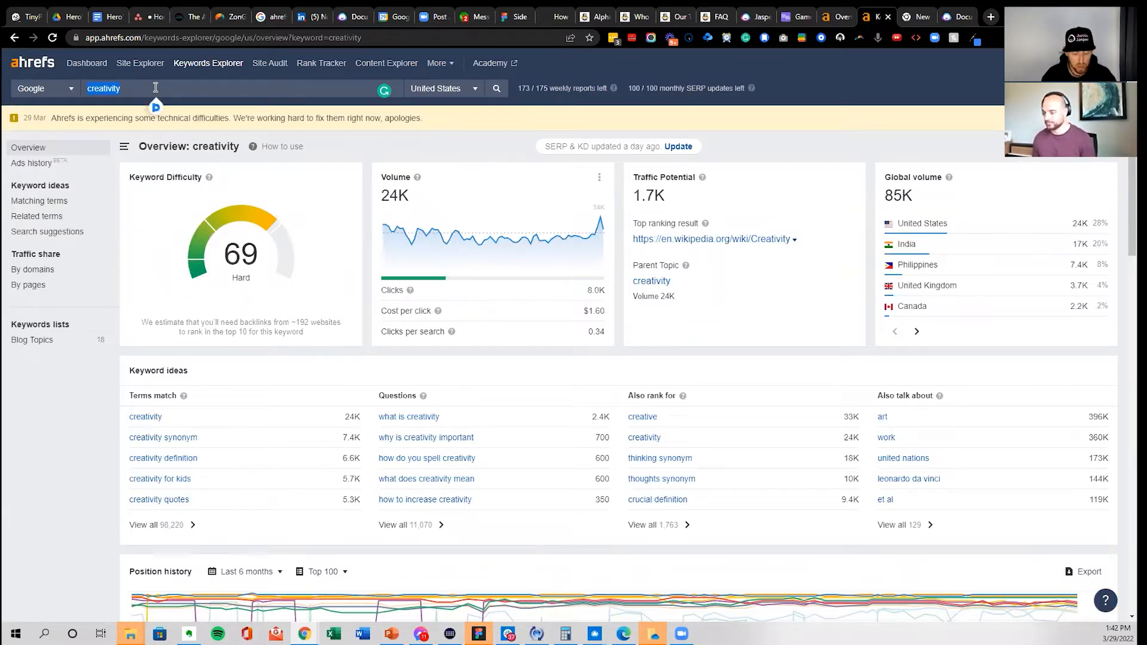
text(brainstorm)
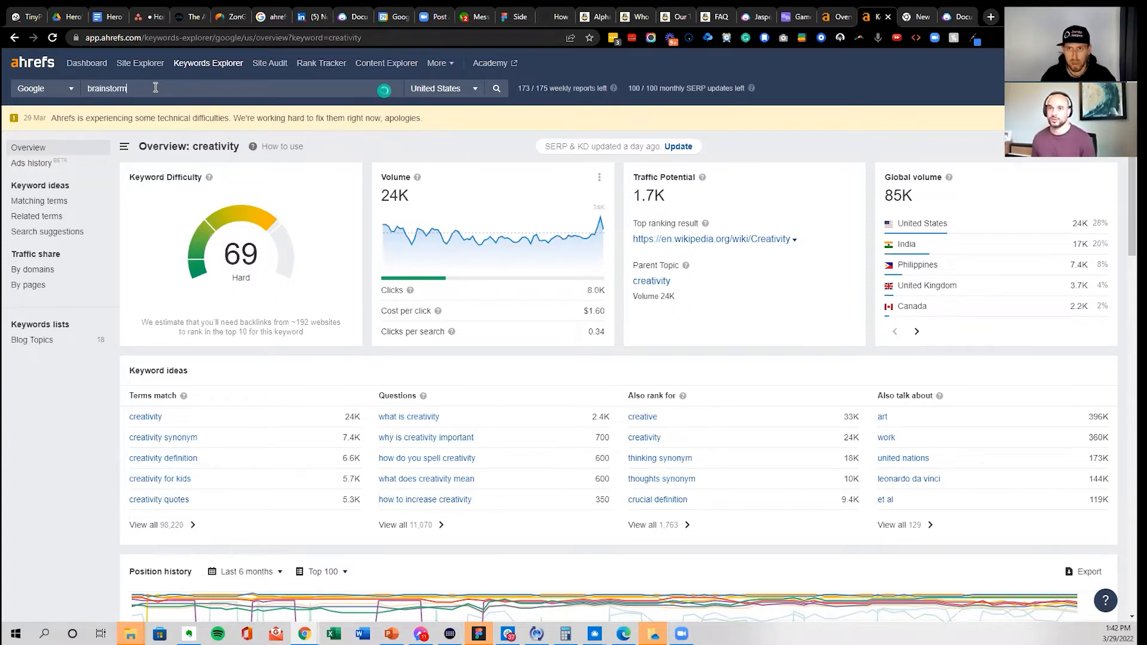
key(Return)
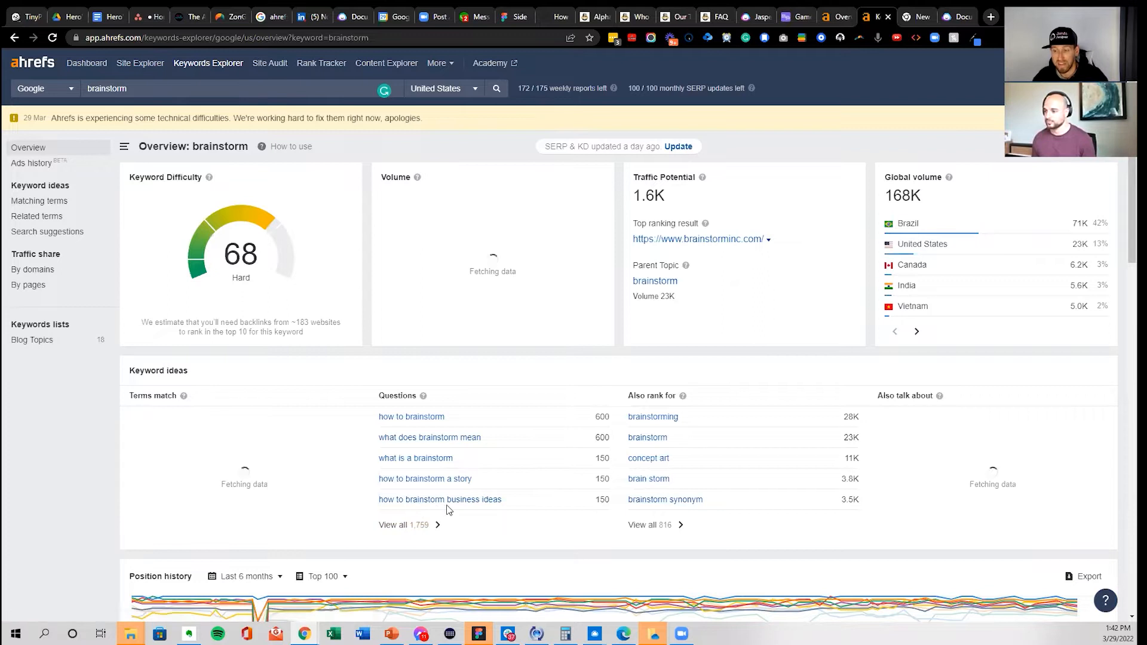
- Open the full list of question keywords for brainstorm and copy the keyword "how to brainstorm business ideas"
drag(613, 505, 596, 495)
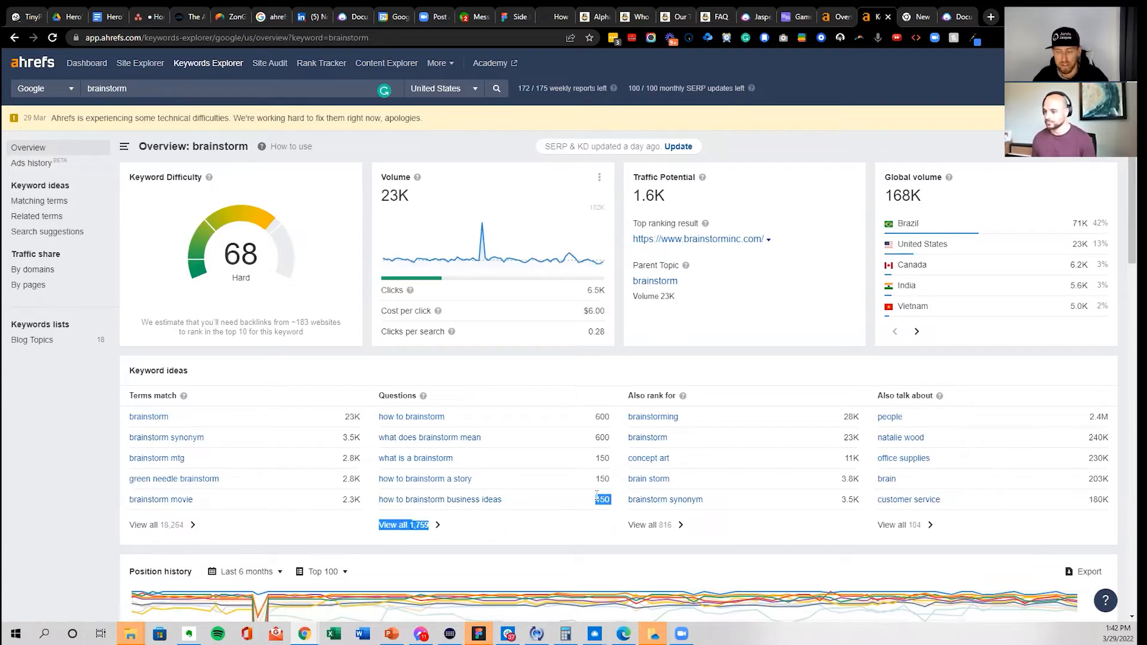
click(409, 529)
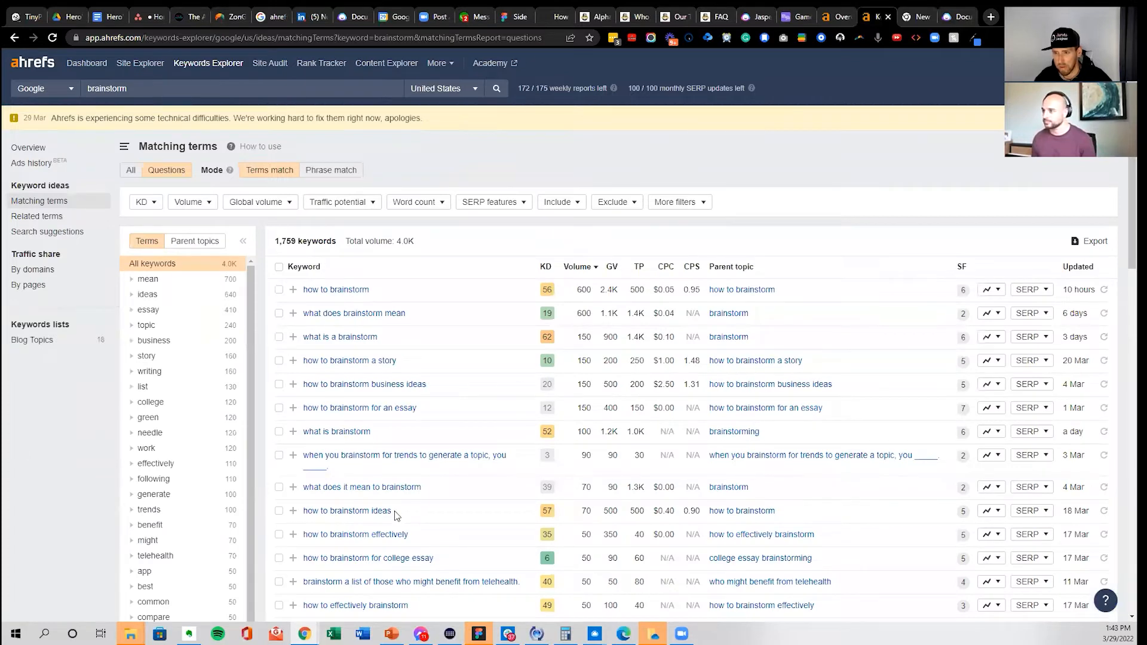
scroll(382, 512, down, 1)
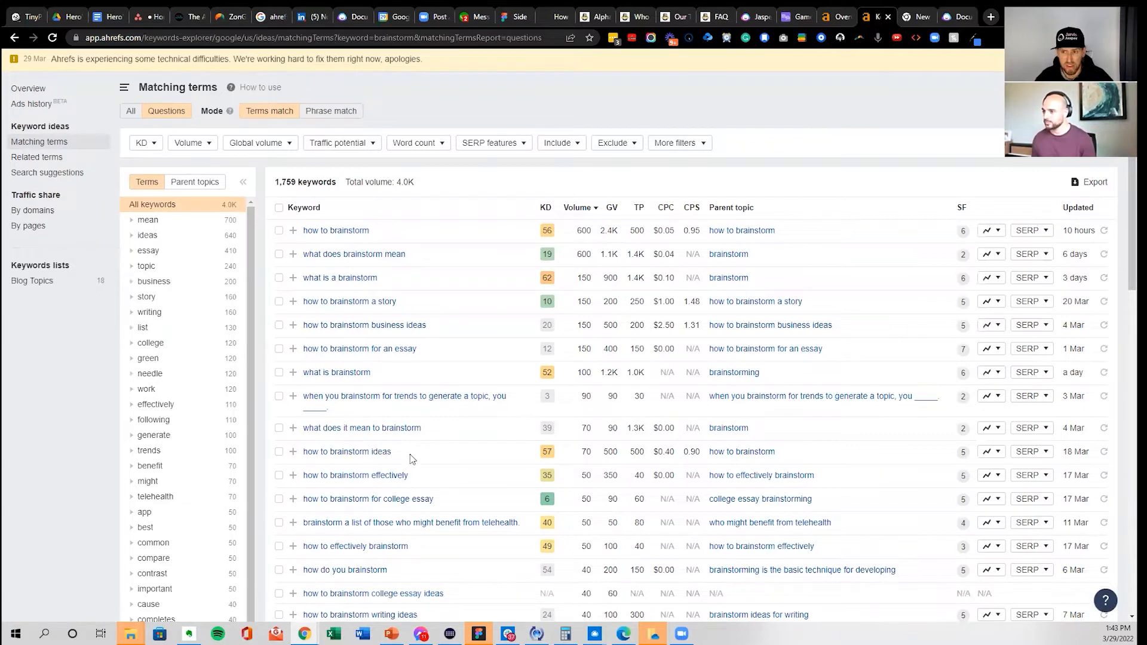
scroll(416, 457, down, 1)
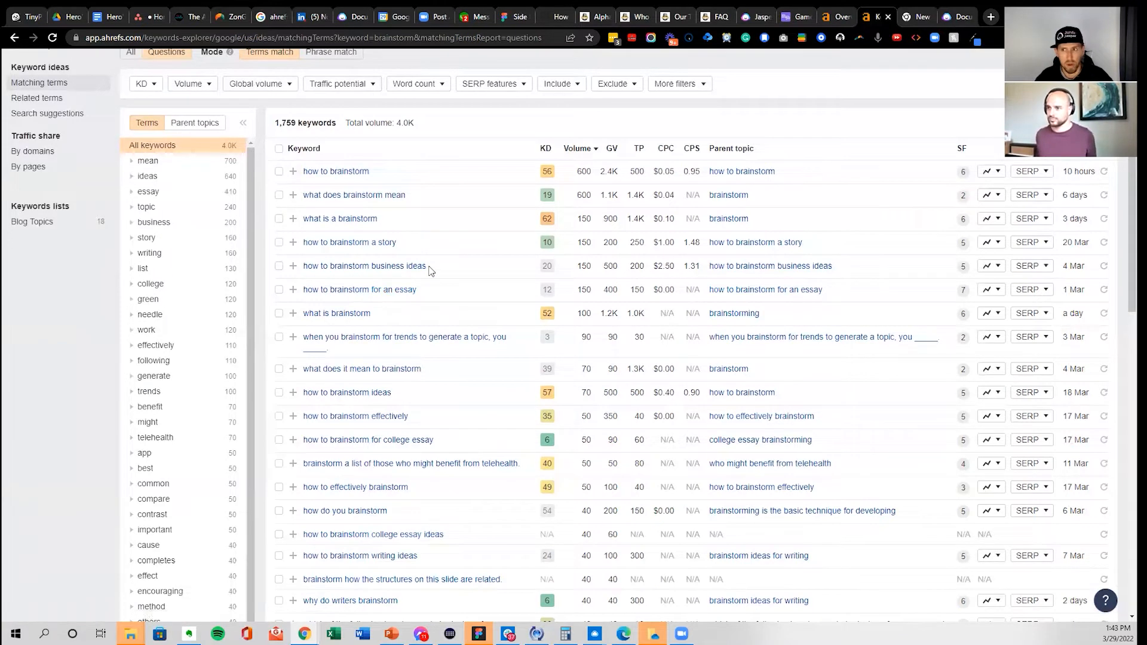
drag(427, 266, 306, 267)
key(ctrl+c)
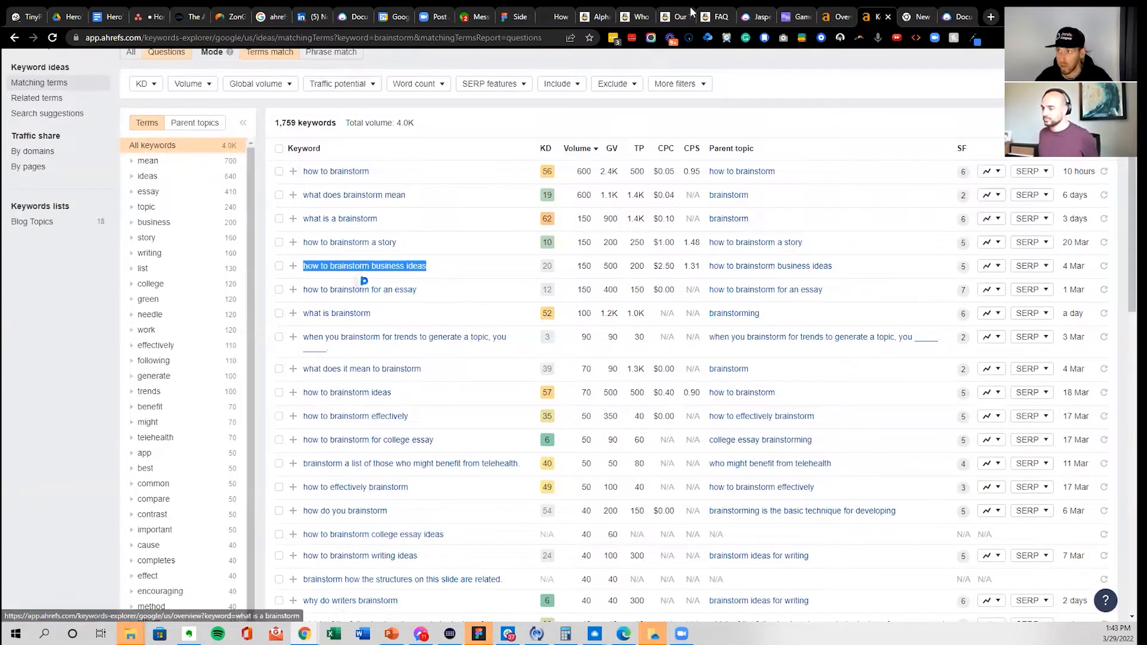
- Create another Jasper document from scratch and title it "blog post: how to brainstorm business ideas"
click(958, 17)
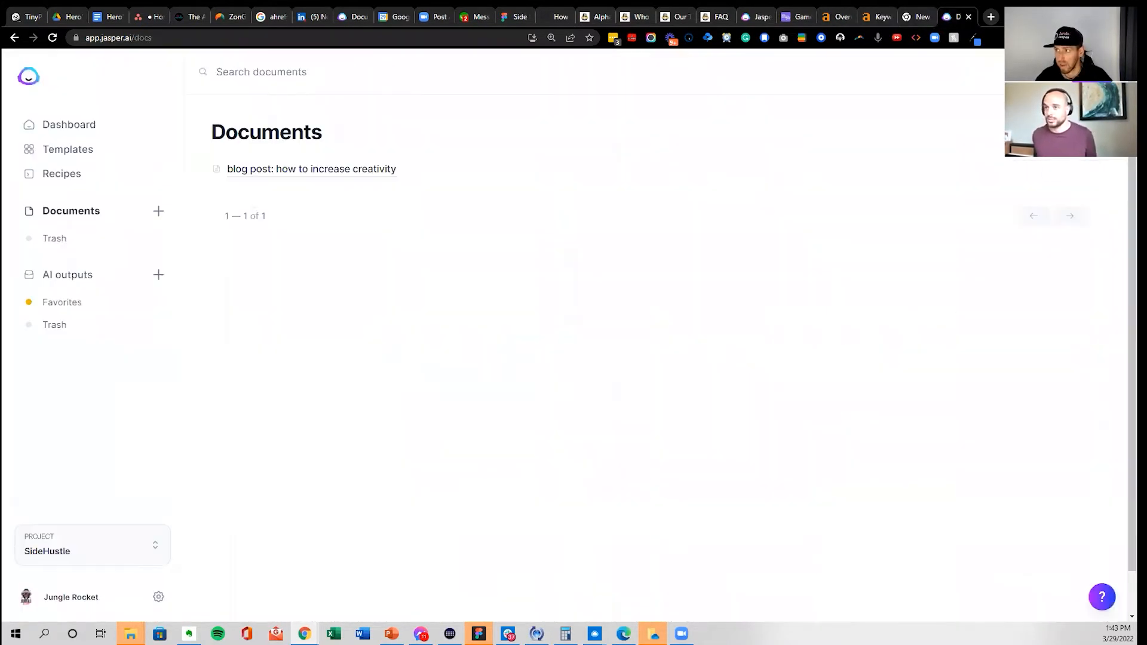
click(422, 223)
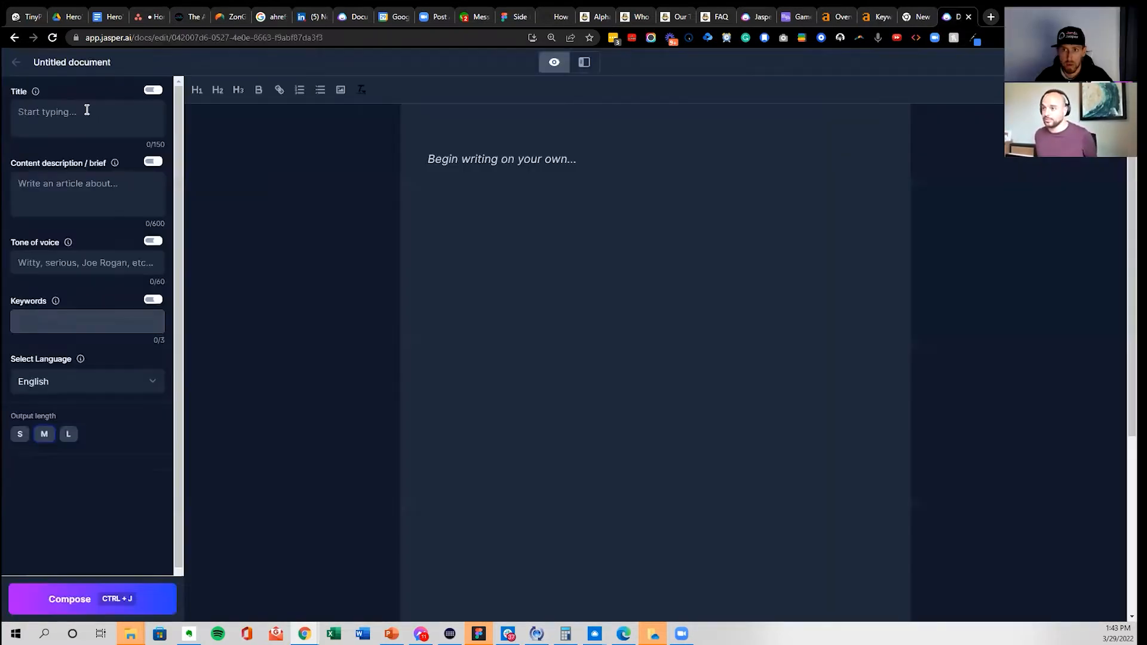
click(87, 111)
text(blog post)
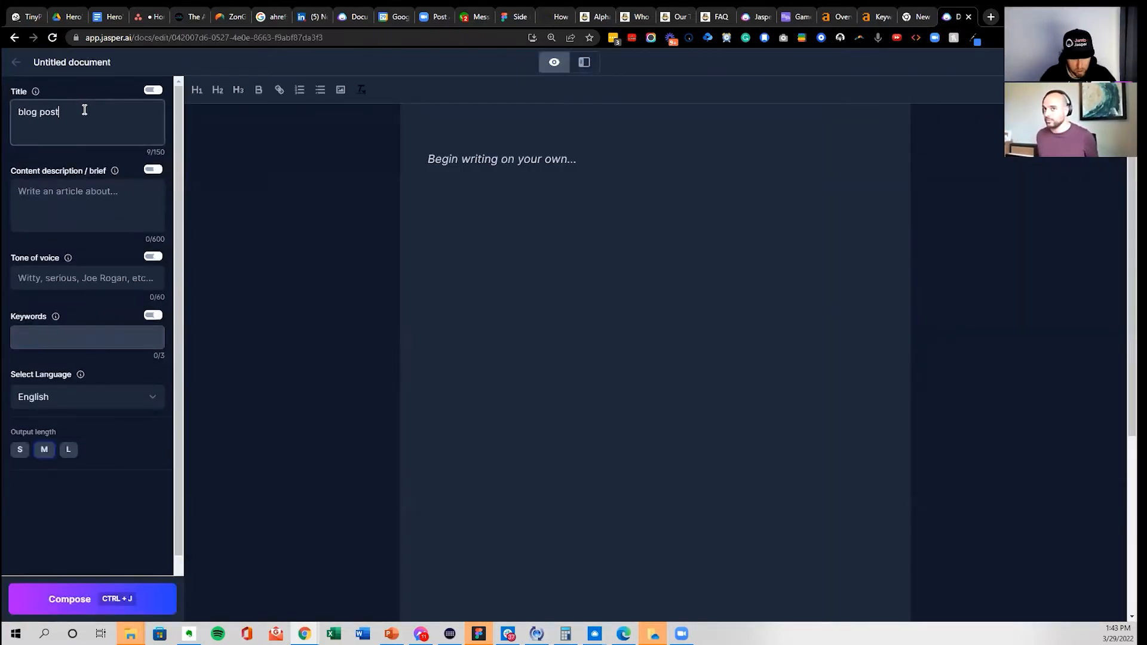
text(:)
key(ctrl+v)
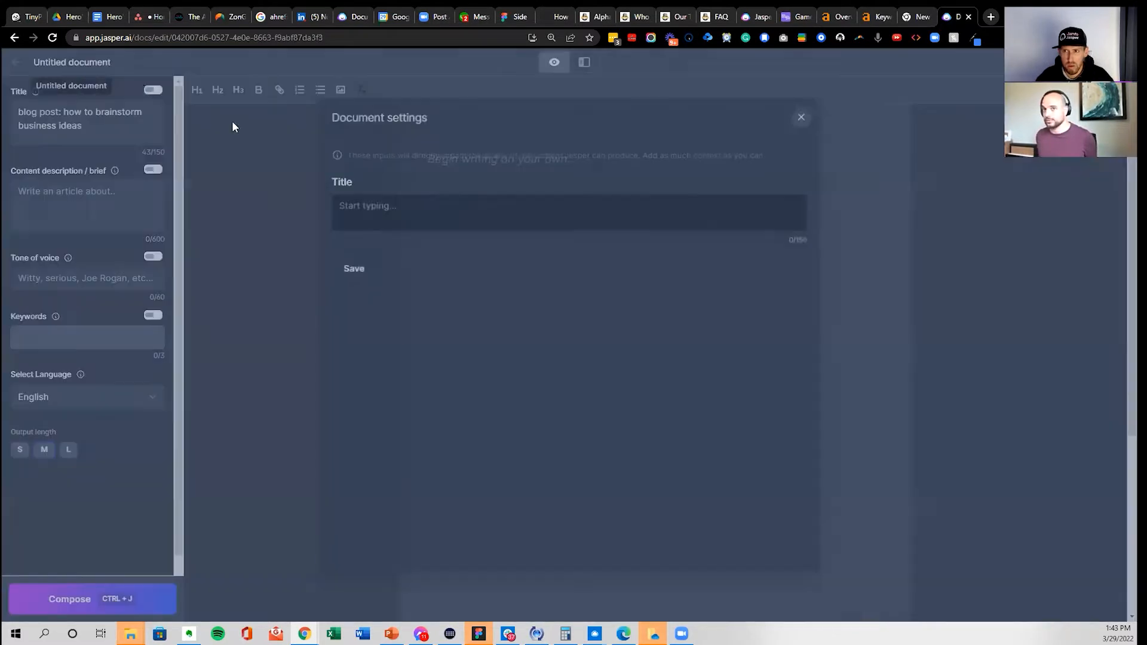
- Save the business ideas post's title in the document settings and go back to all documents
click(71, 62)
click(351, 267)
click(15, 62)
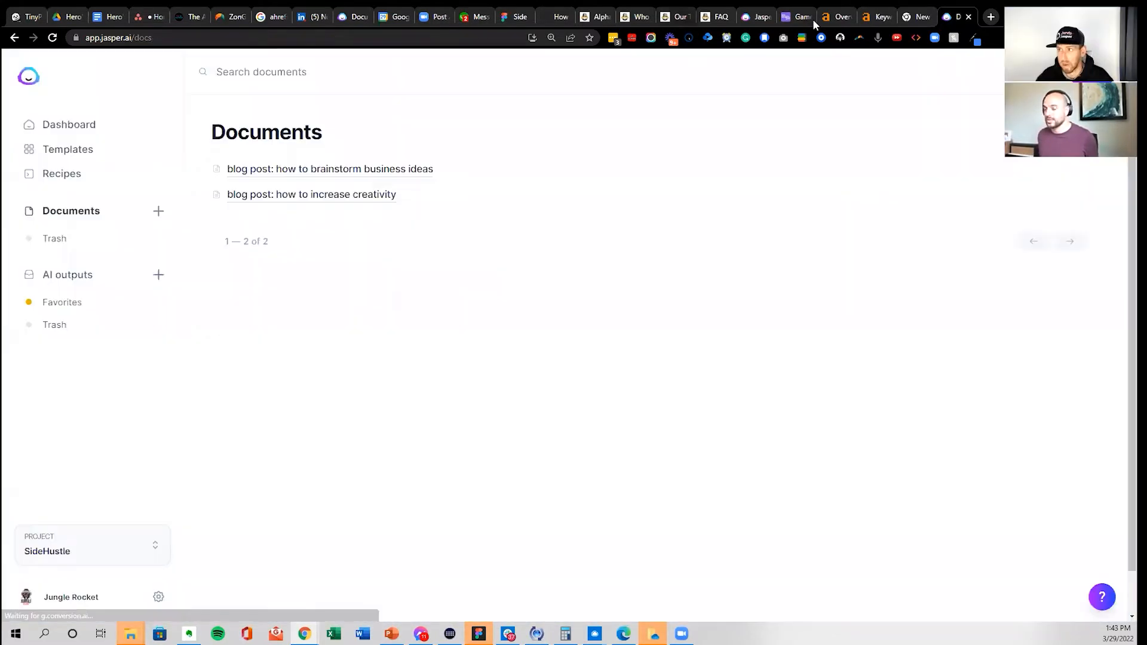
- Switch to Ahrefs and search its matching question keywords for "teambuilding"
click(868, 20)
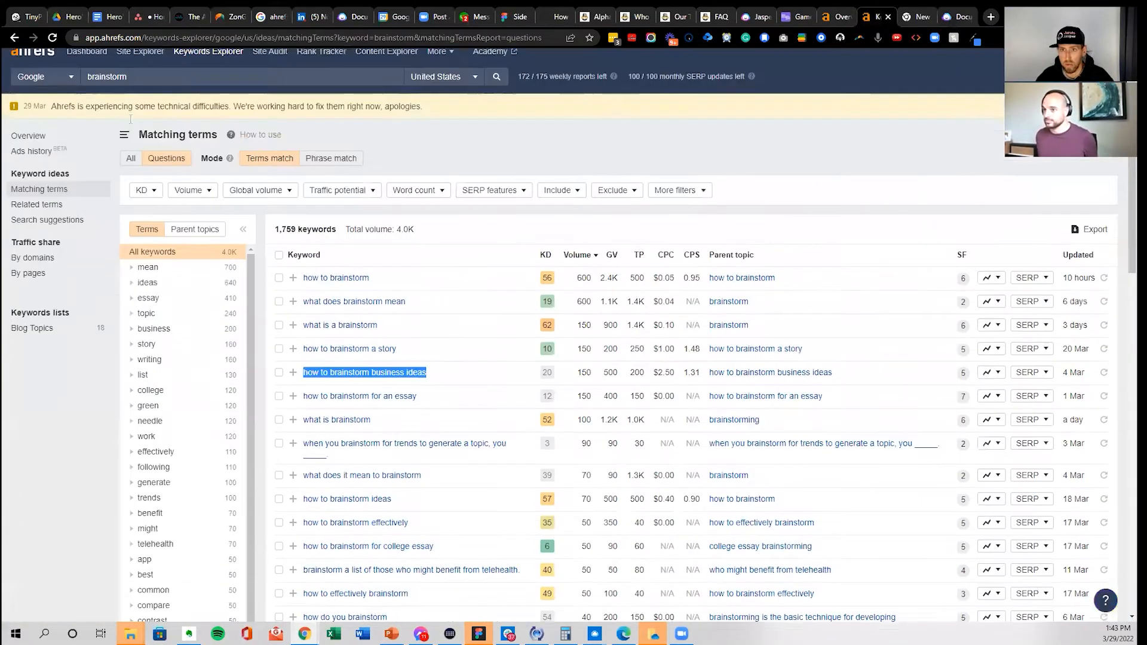
double_click(113, 91)
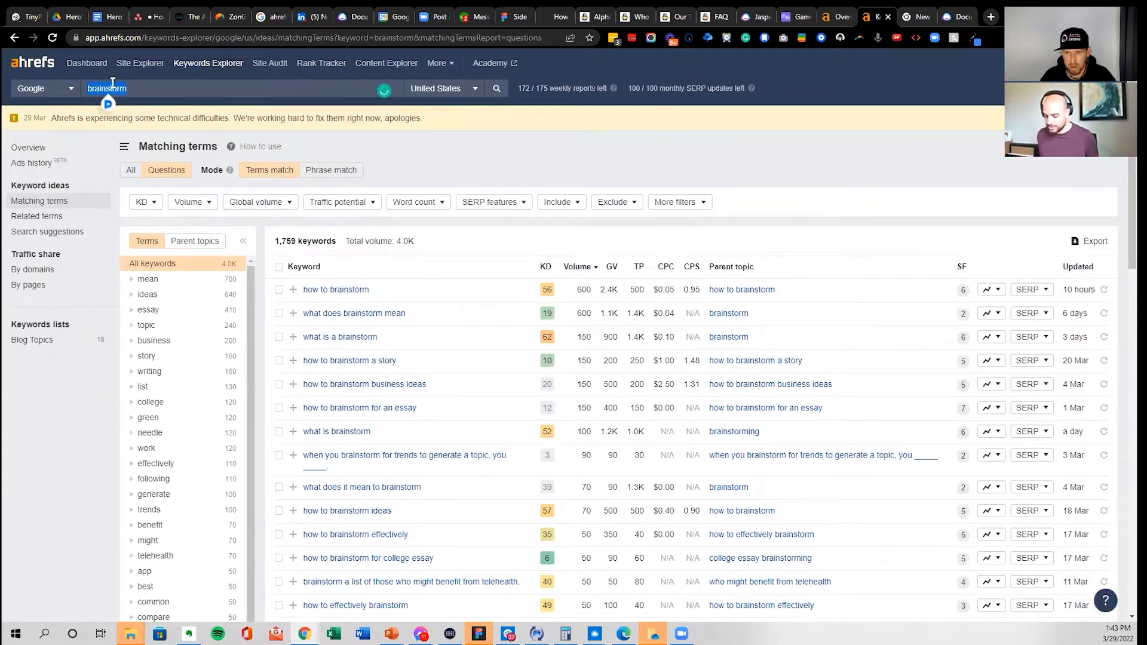
key(BackSpace)
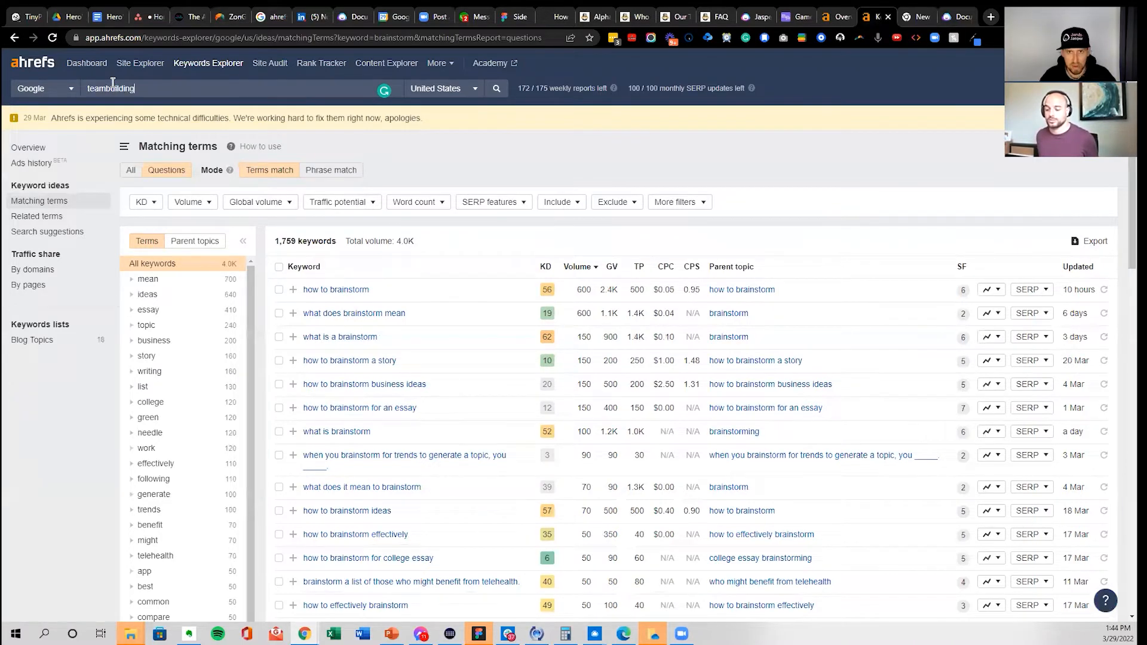
key(Return)
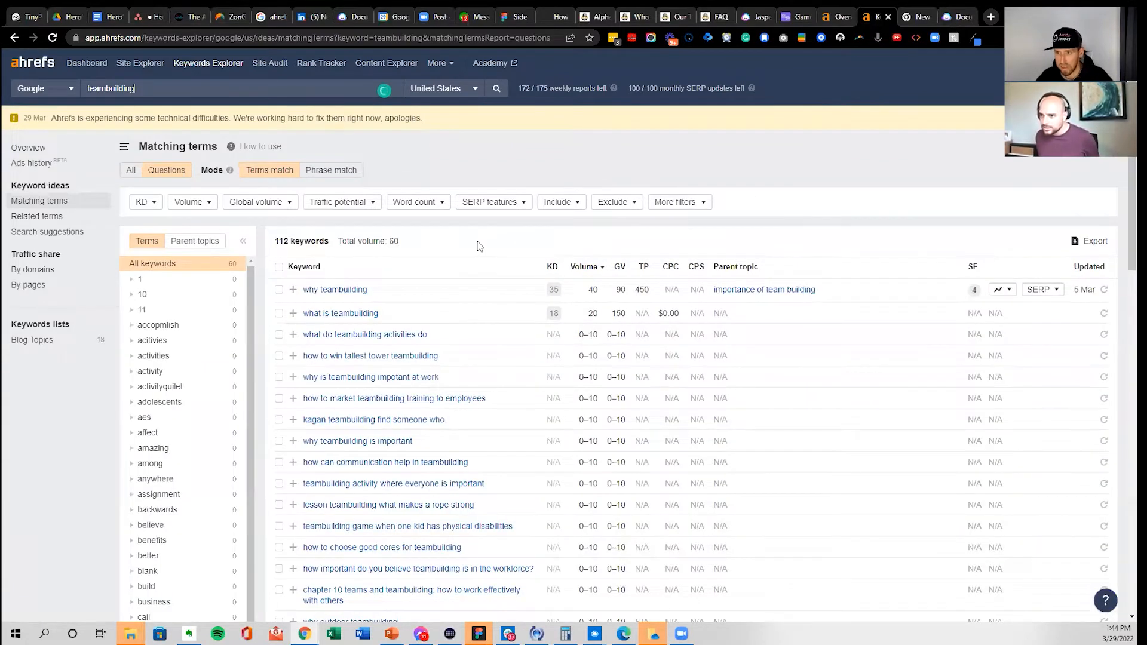
scroll(483, 242, down, 1)
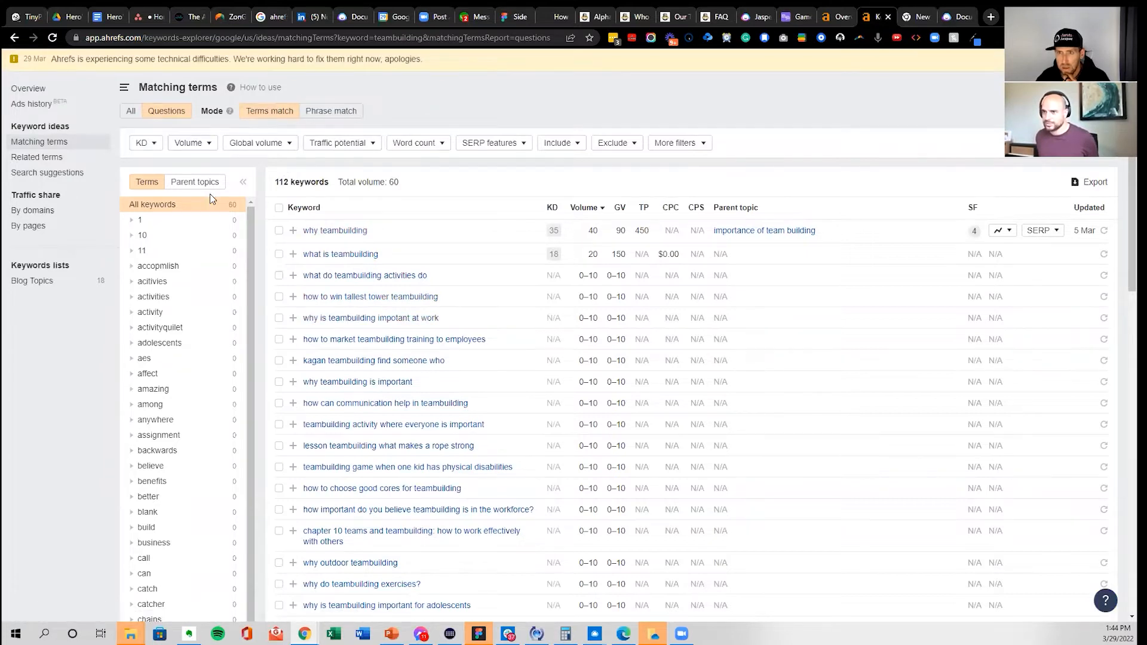
- Search the matching question keywords for "team building" as two words
scroll(235, 183, up, 1)
click(107, 87)
key(Return)
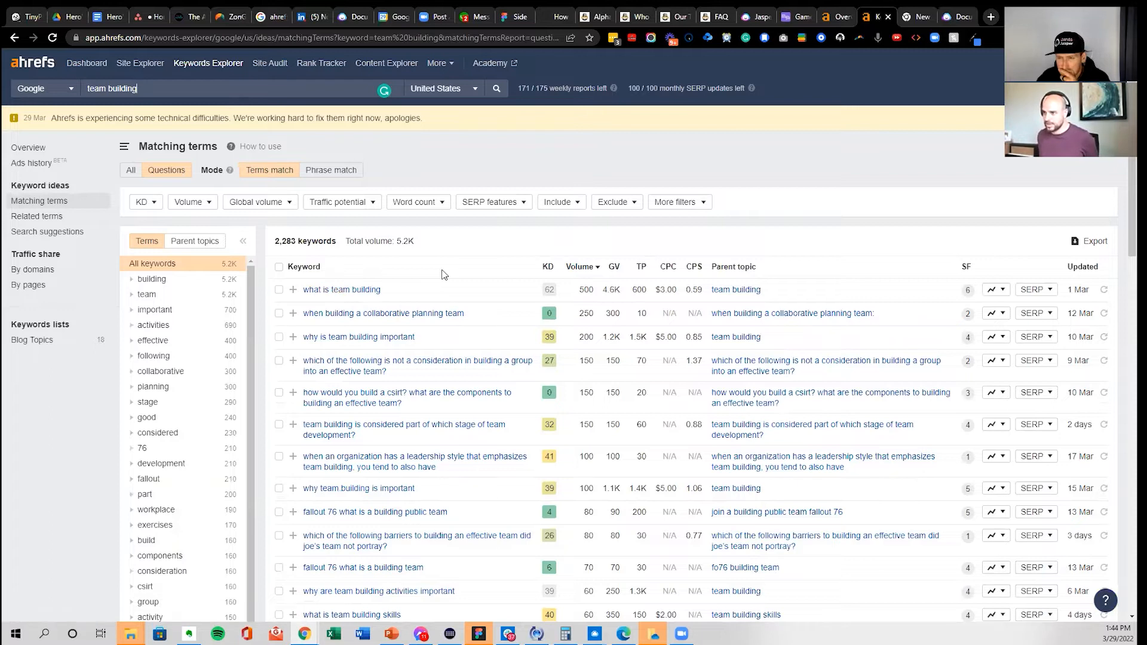
- Search the matching question keywords for "team bonding" and copy the keyword "what are good team bonding activities"
text(activities)
key(Return)
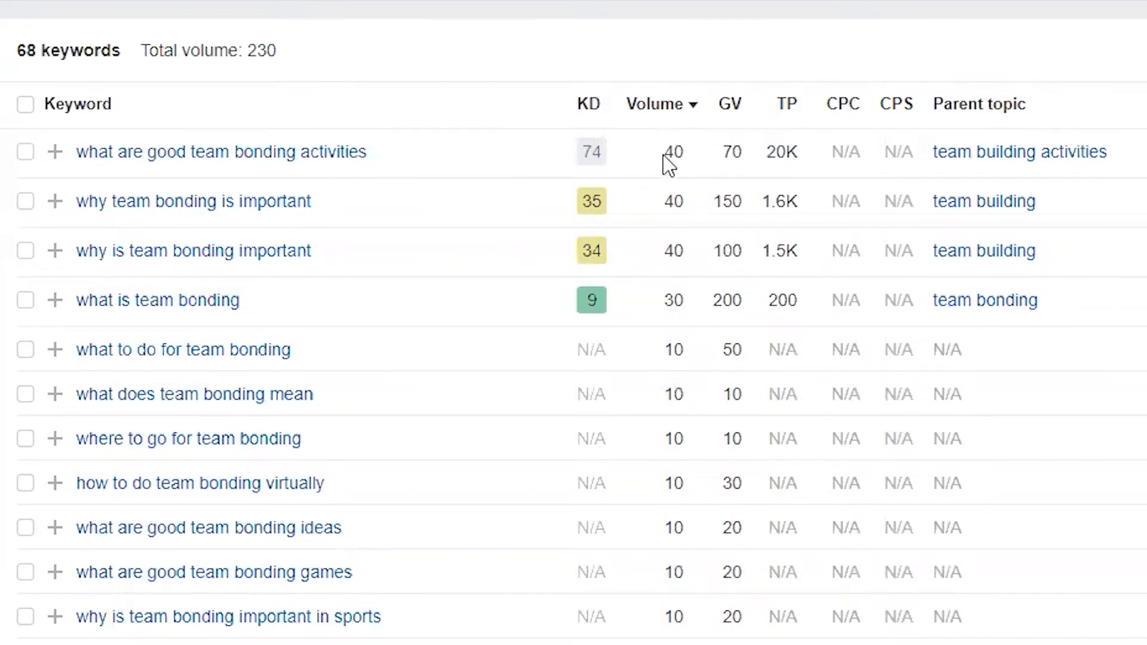
drag(366, 155, 58, 136)
key(ctrl+c)
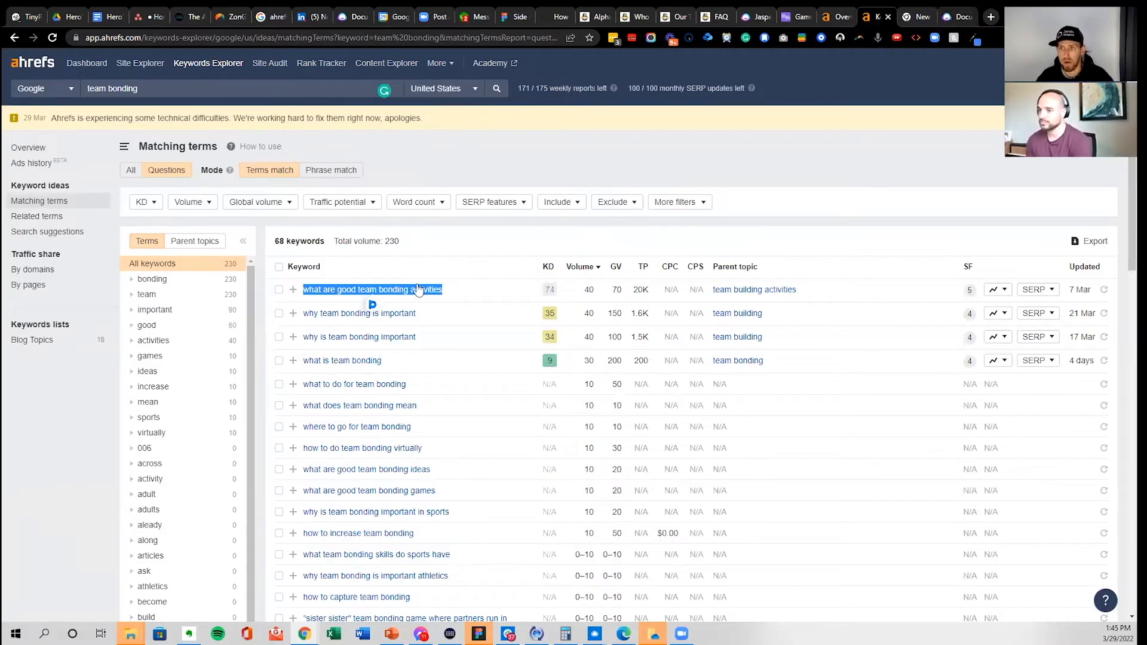
- Switch to Jasper, create a document from scratch and use "what are good team bonding activities" as both its title input and document name
click(952, 17)
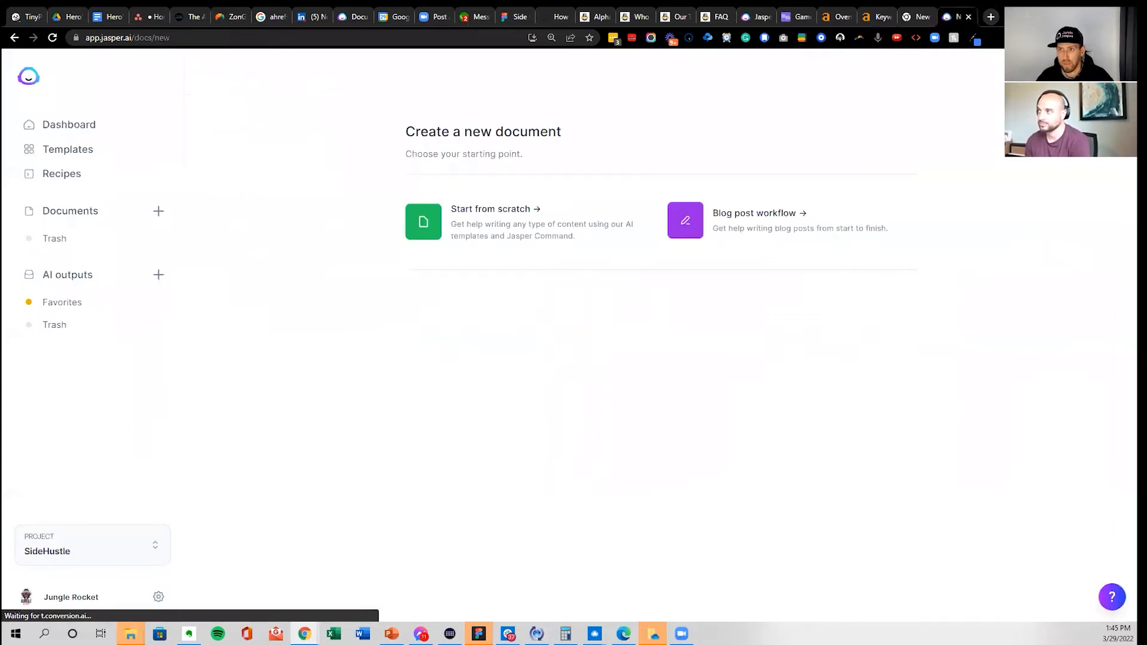
click(514, 209)
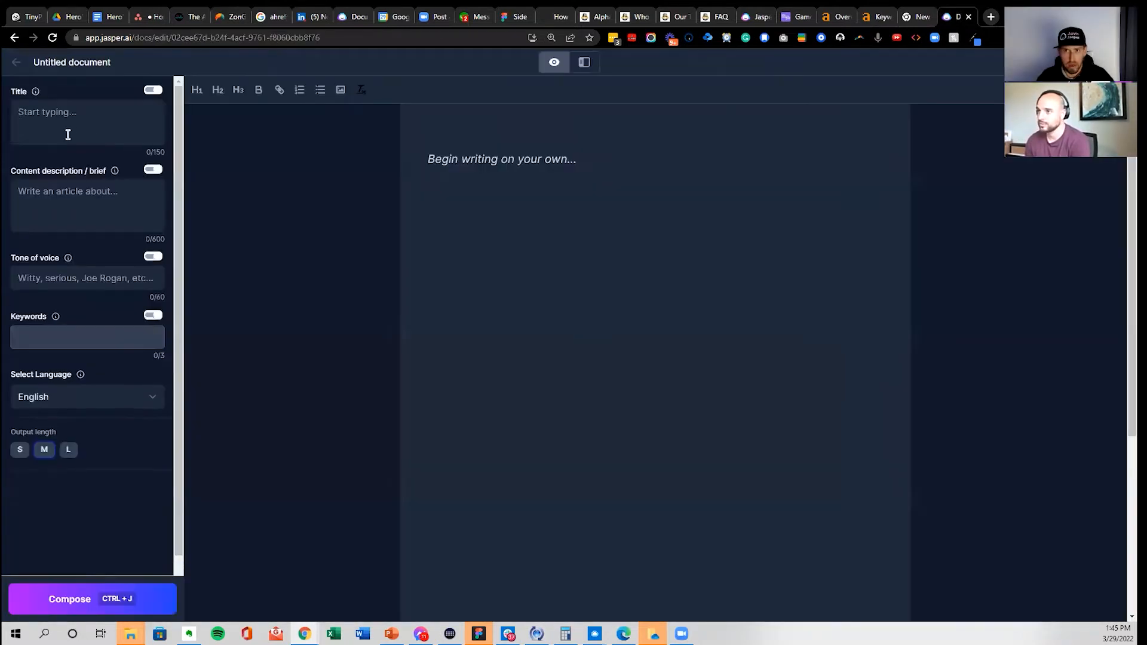
click(67, 133)
key(ctrl+v)
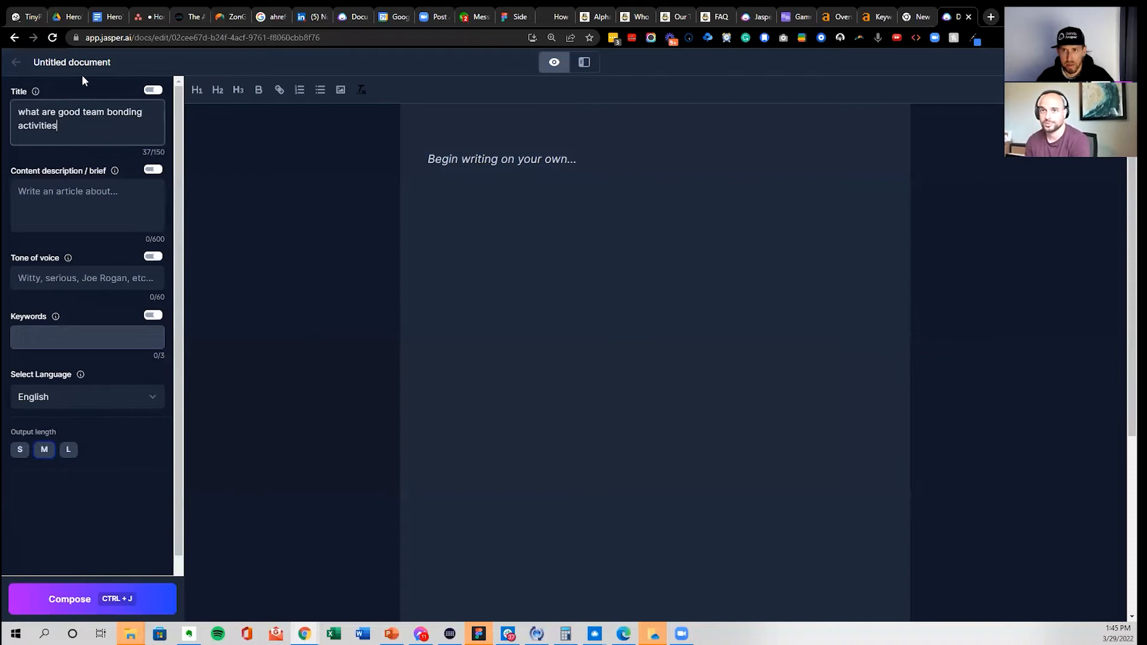
click(100, 64)
key(ctrl+v)
click(355, 272)
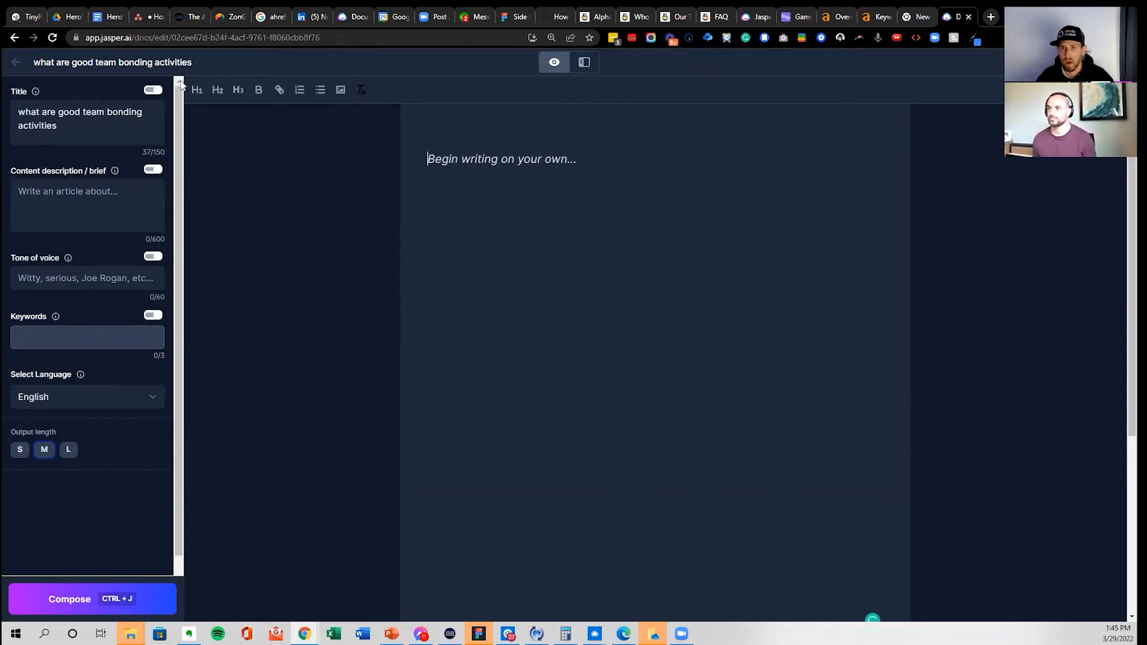
triple_click(113, 119)
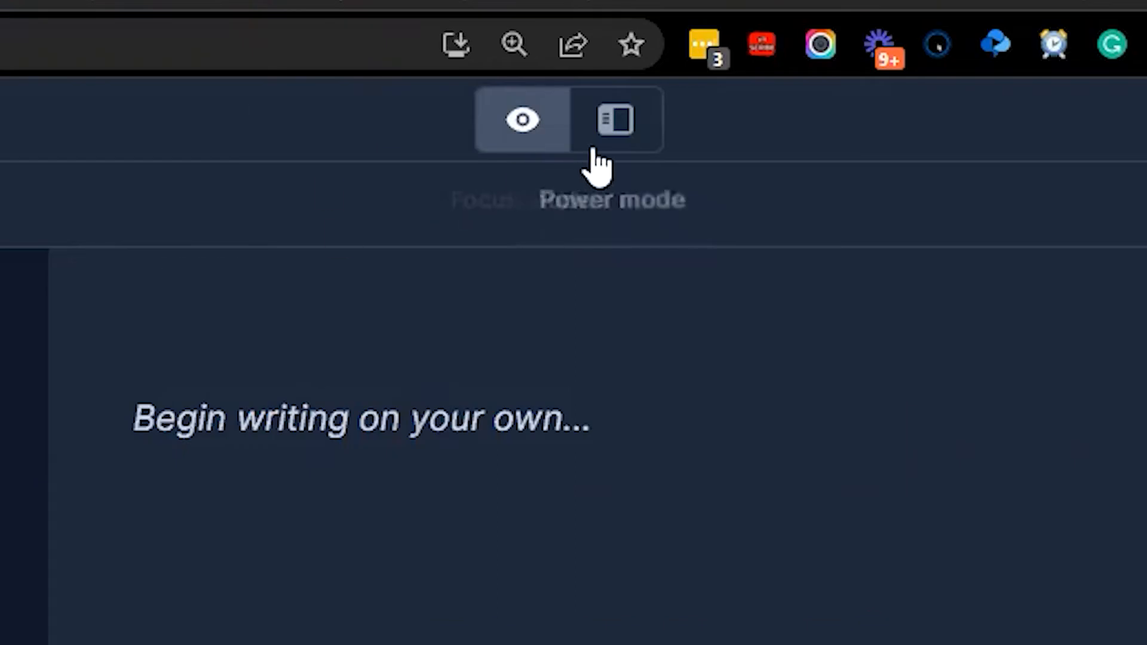
- Switch the document to Power mode, search the templates for "para" and open the Paragraph Generator
click(584, 62)
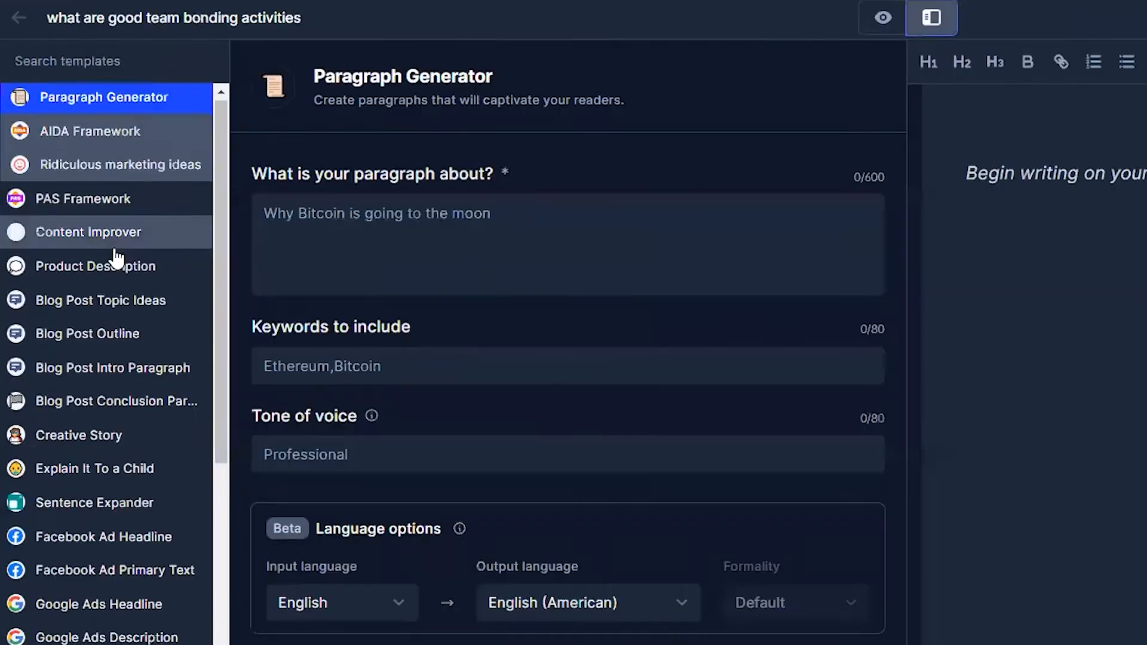
scroll(81, 218, down, 1)
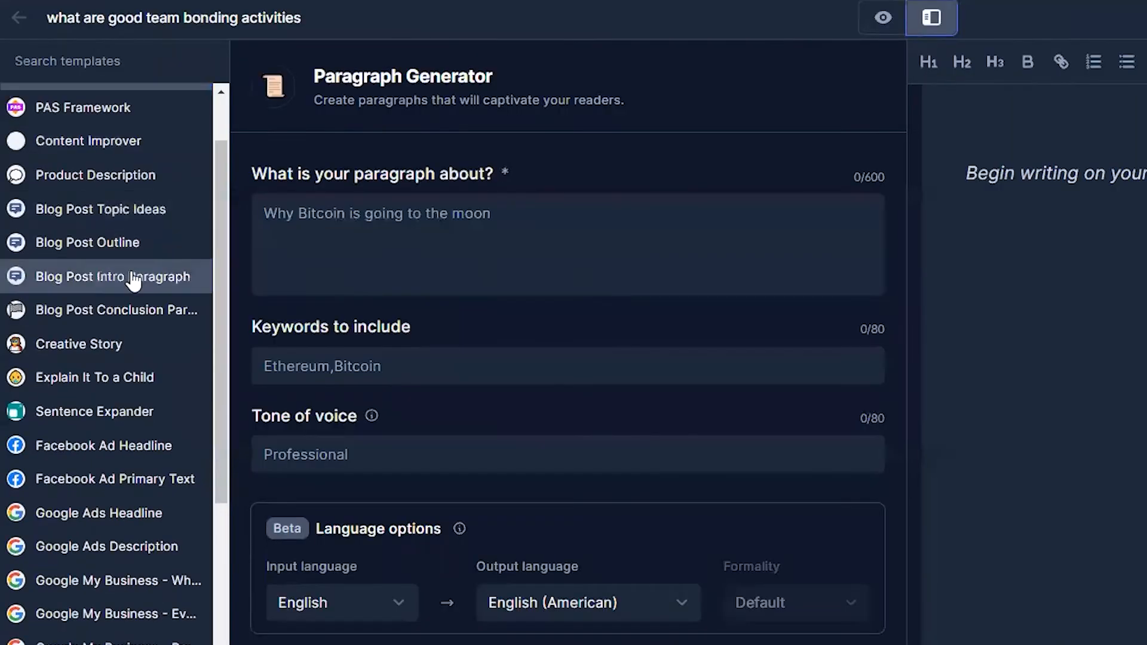
scroll(127, 281, down, 15)
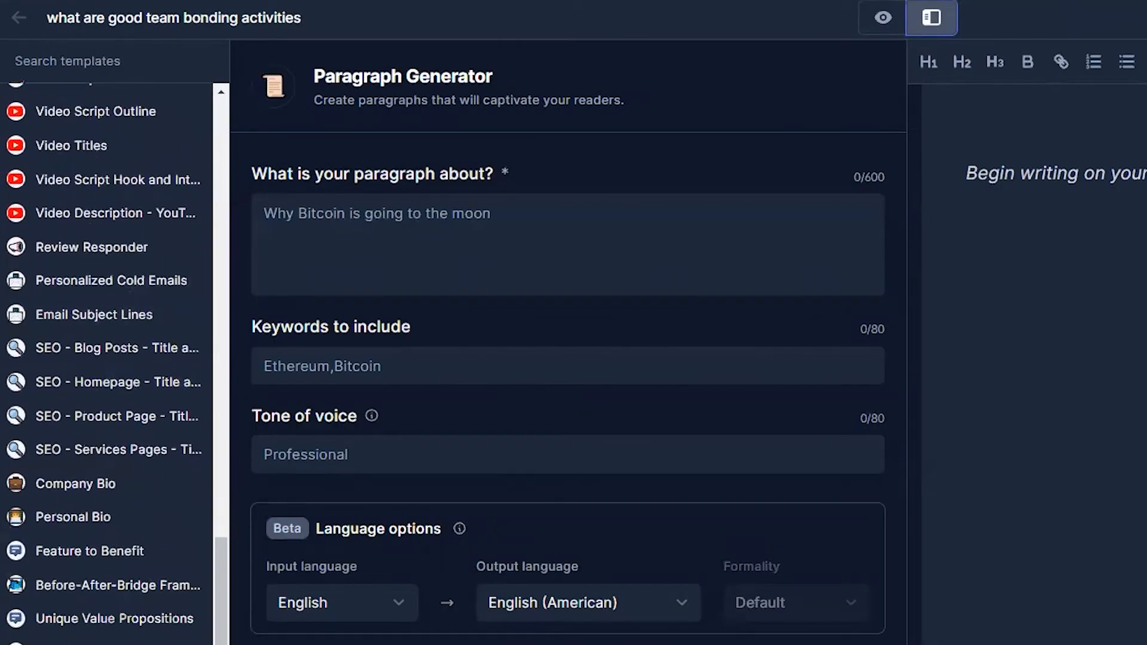
scroll(101, 117, up, 3)
click(94, 64)
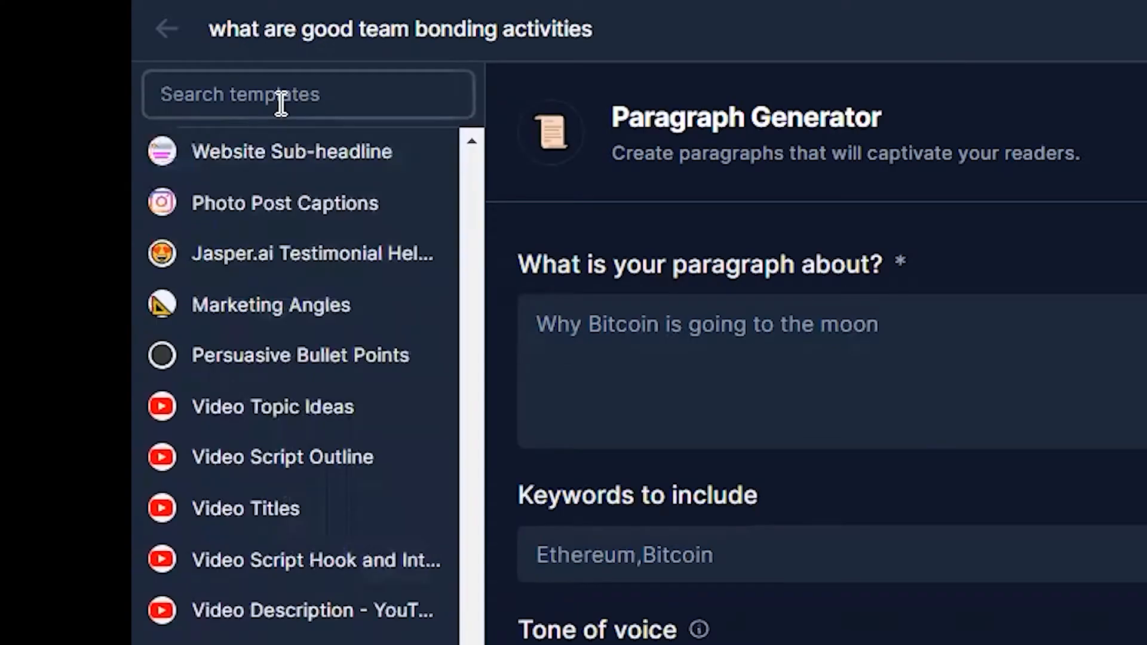
text(para)
click(312, 159)
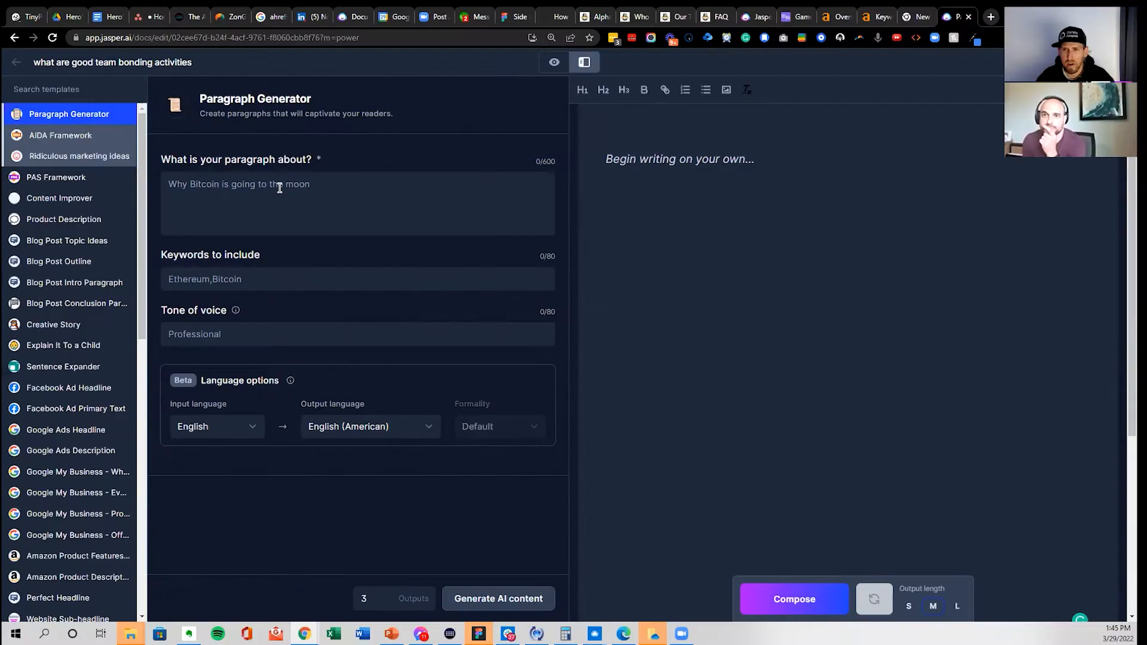
- Describe the paragraph by voice typing and text: a blog post article on the topic, "Write a short creative brief that gives an overview of what this article is about"
click(251, 199)
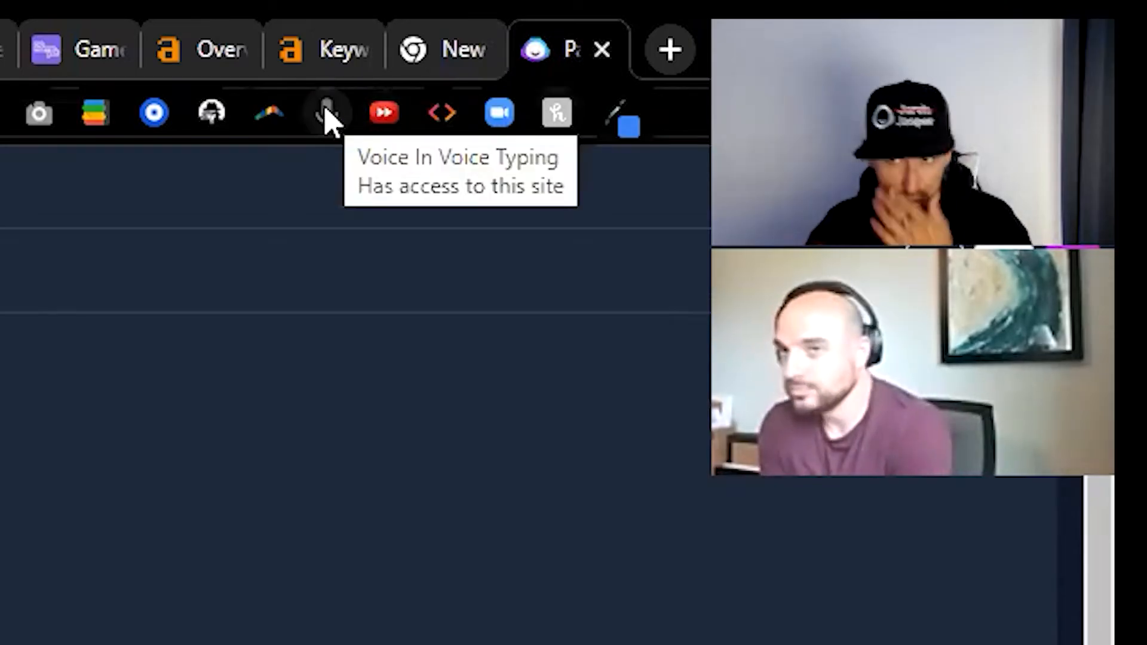
click(328, 113)
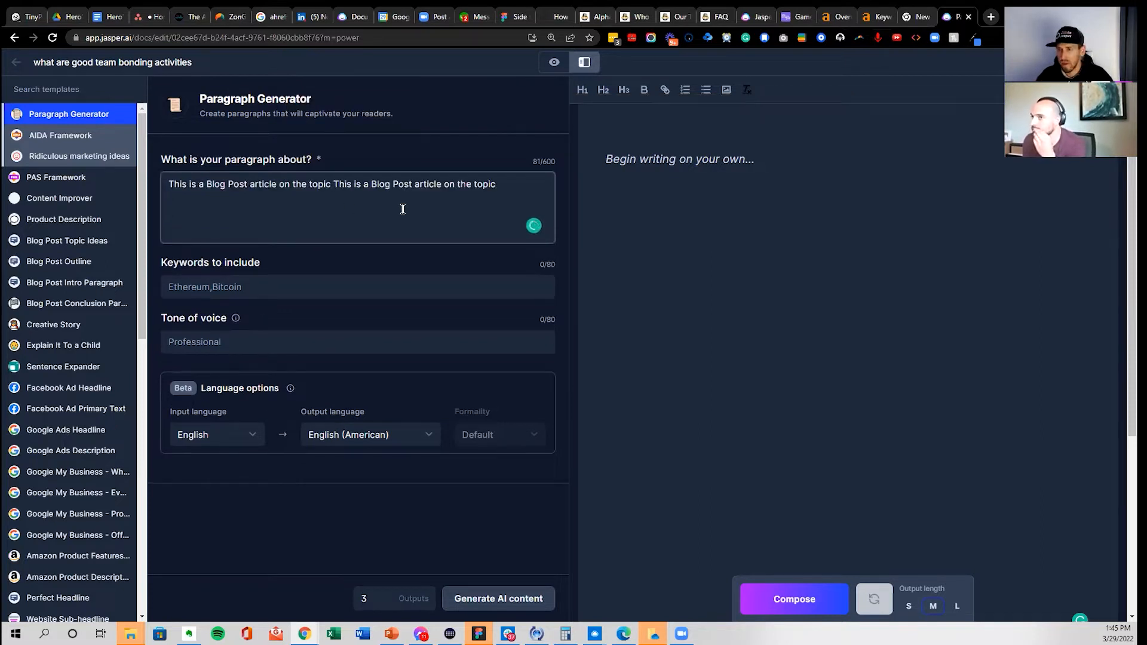
text(. Write a short creative brief)
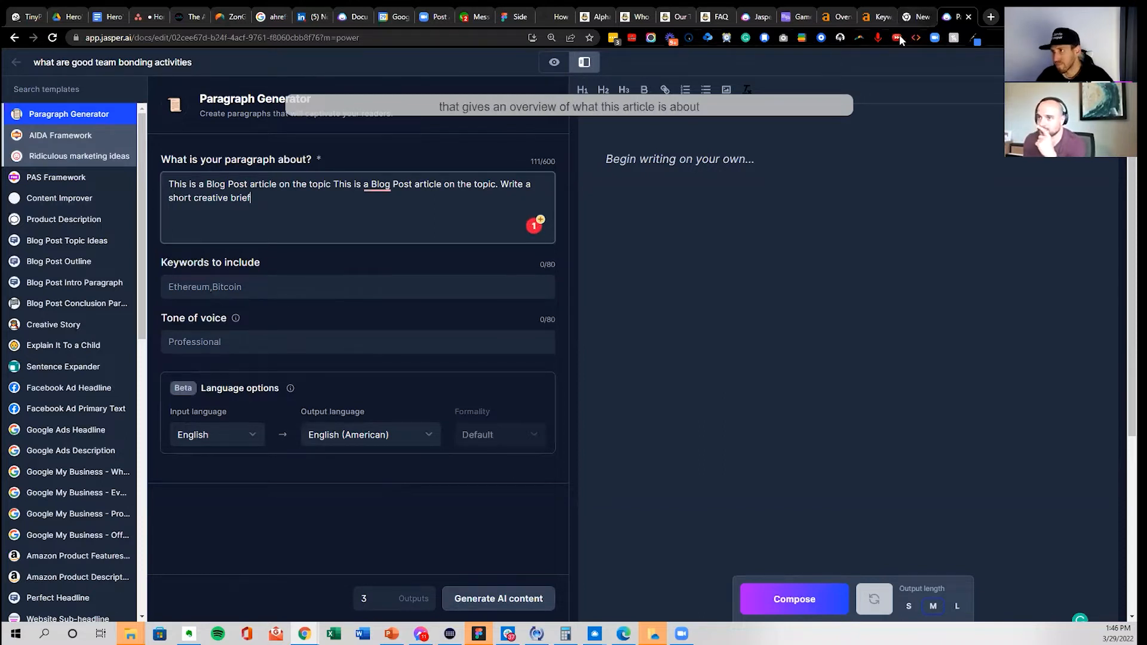
click(879, 34)
click(213, 293)
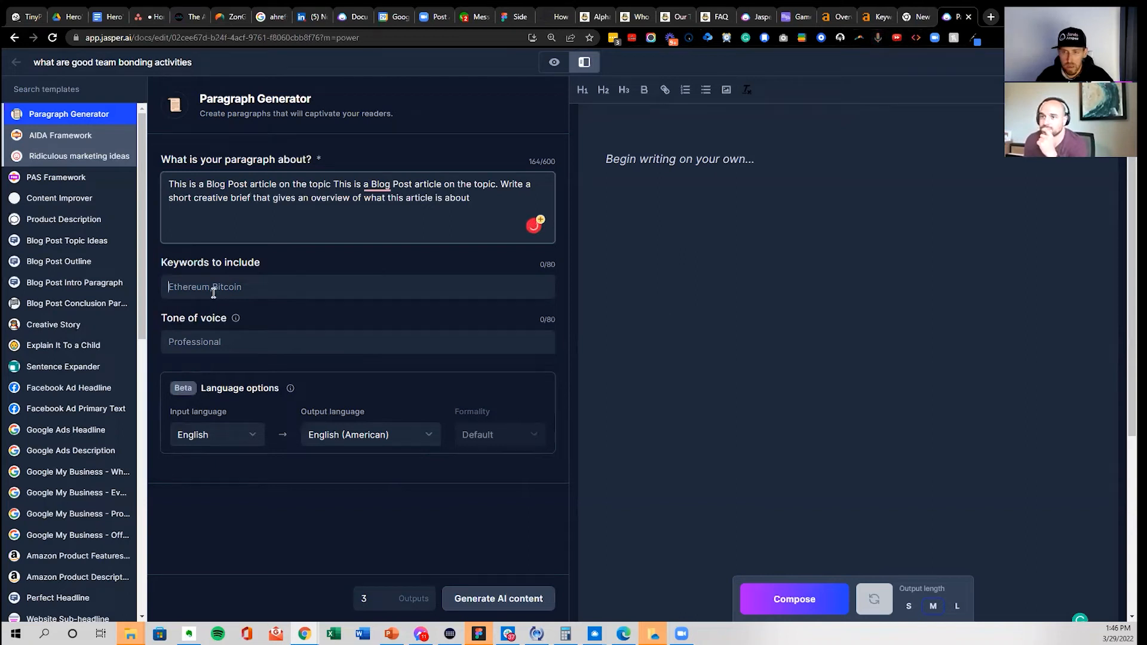
text(that gives an overview of what this article is about)
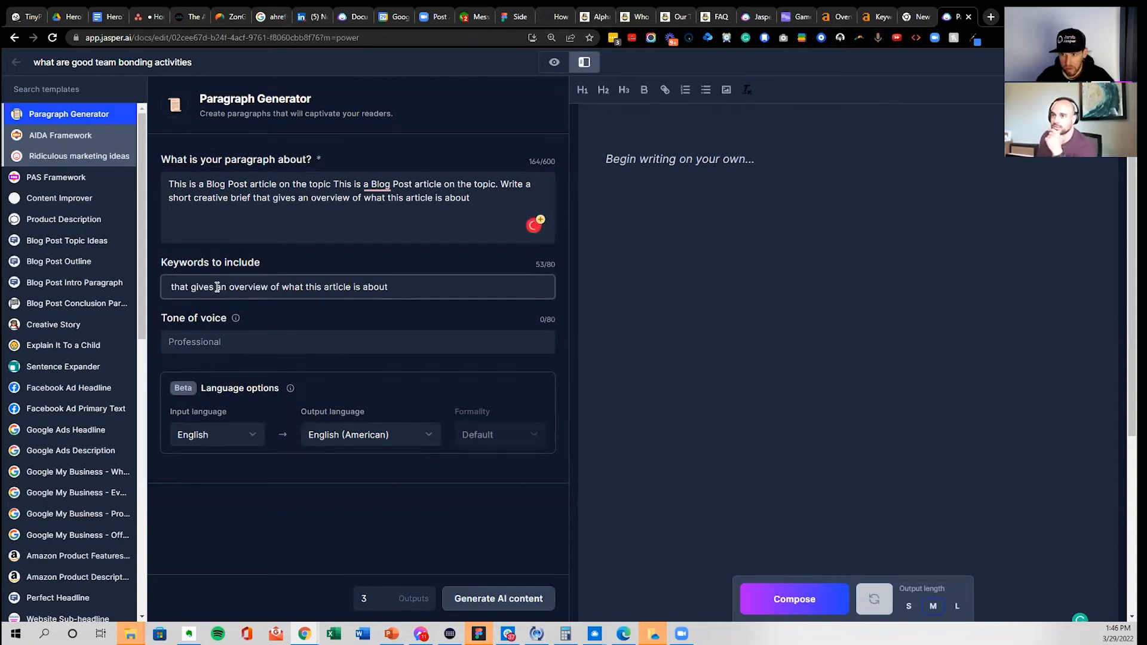
key(ctrl+a)
key(BackSpace)
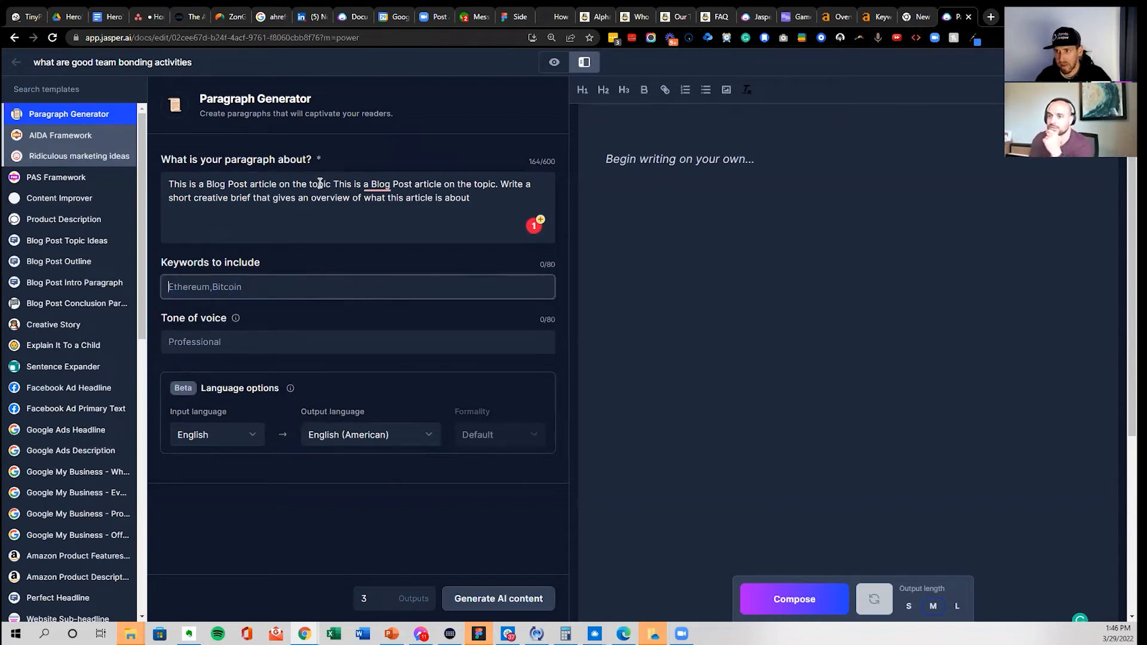
- Replace the repeated phrase in the paragraph description with the document title, "what are good team bonding activities."
drag(333, 184, 497, 183)
key(BackSpace)
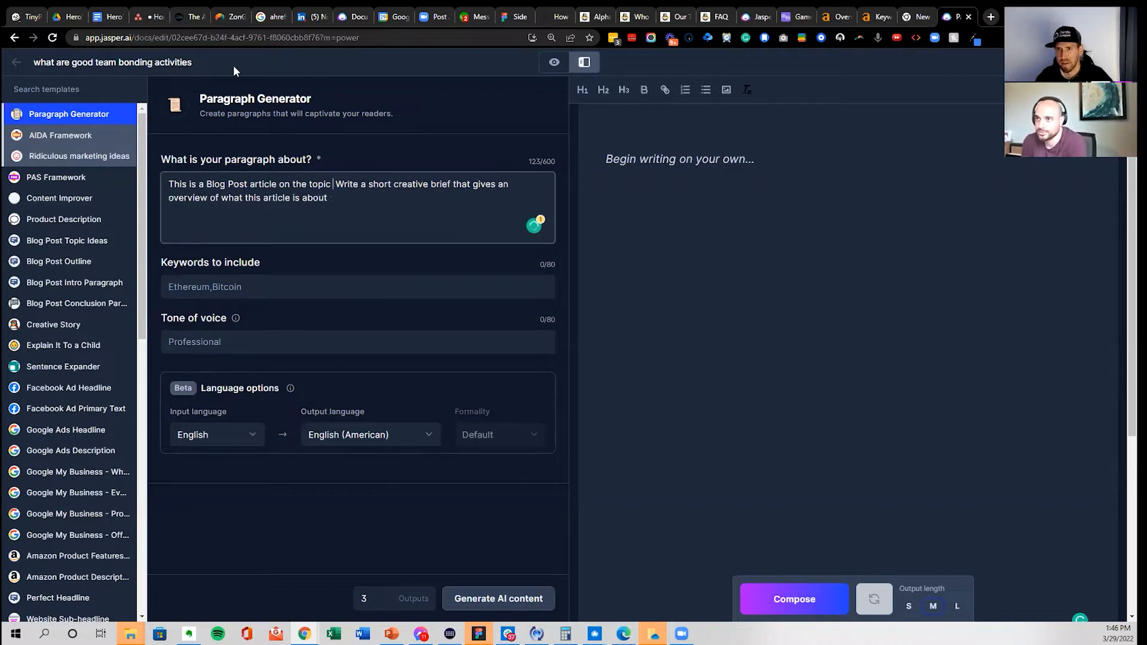
click(106, 64)
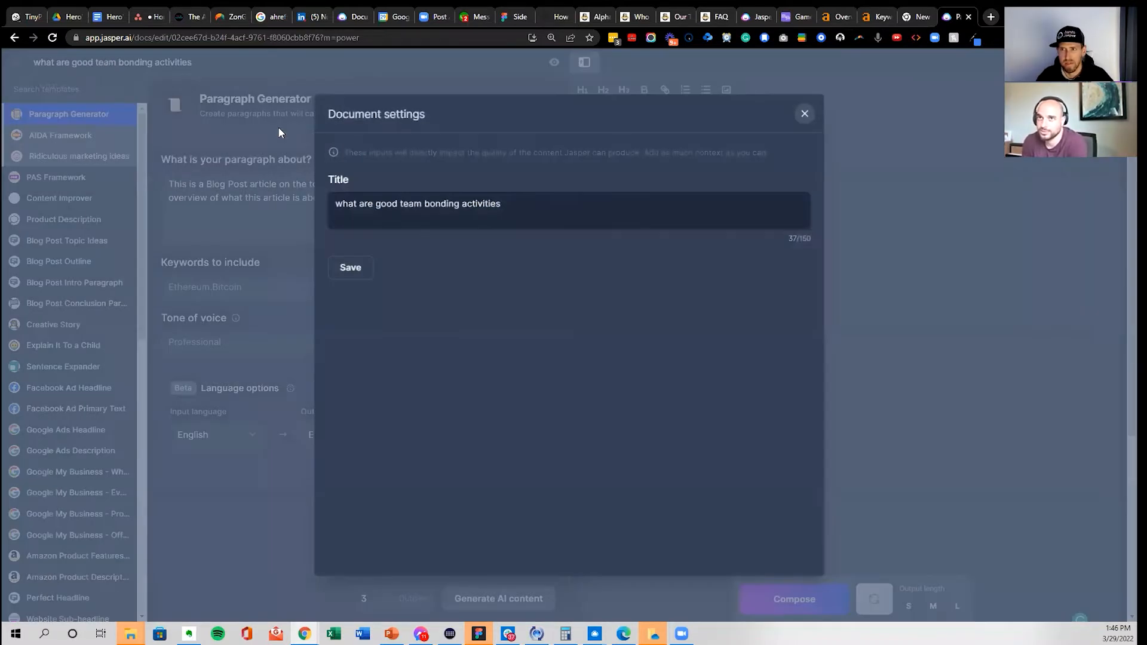
triple_click(479, 221)
key(ctrl+c)
click(306, 195)
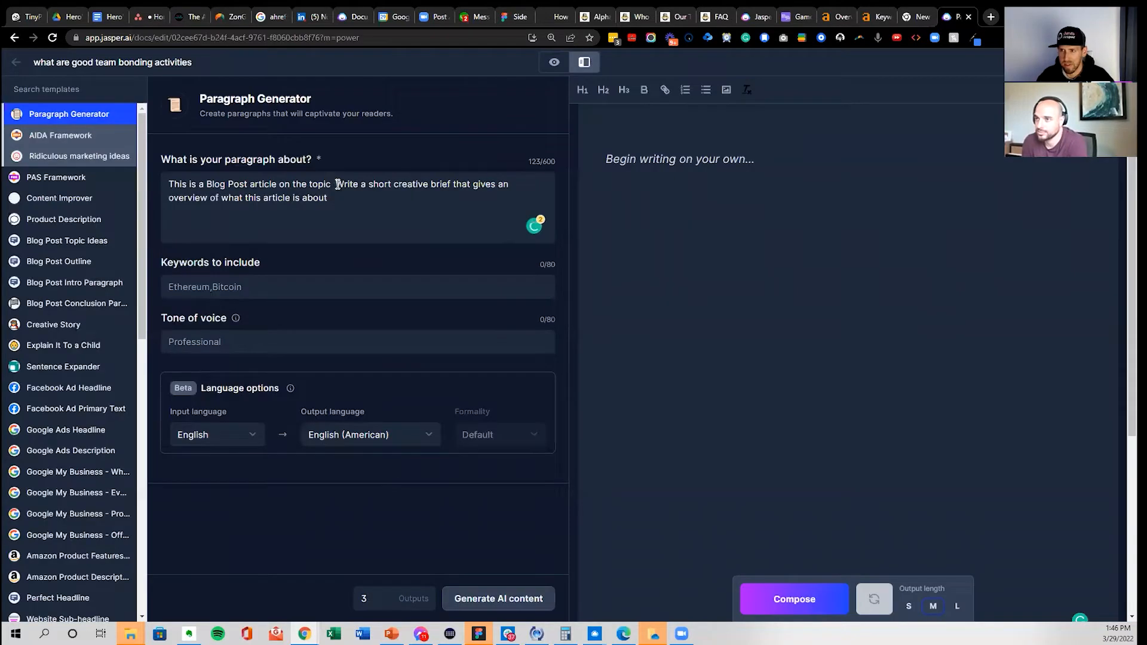
text(what are good team bonding activities.)
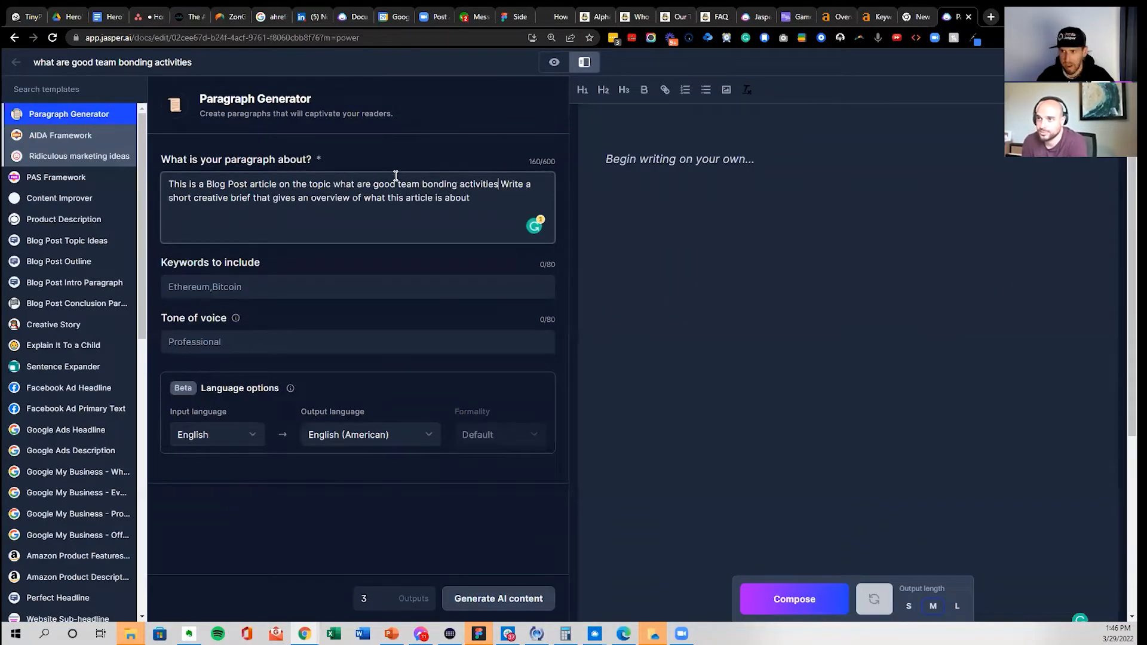
- Set the keywords to include to "what are good team bonding activities" and the tone of voice to "Engaging, insightful"
click(249, 285)
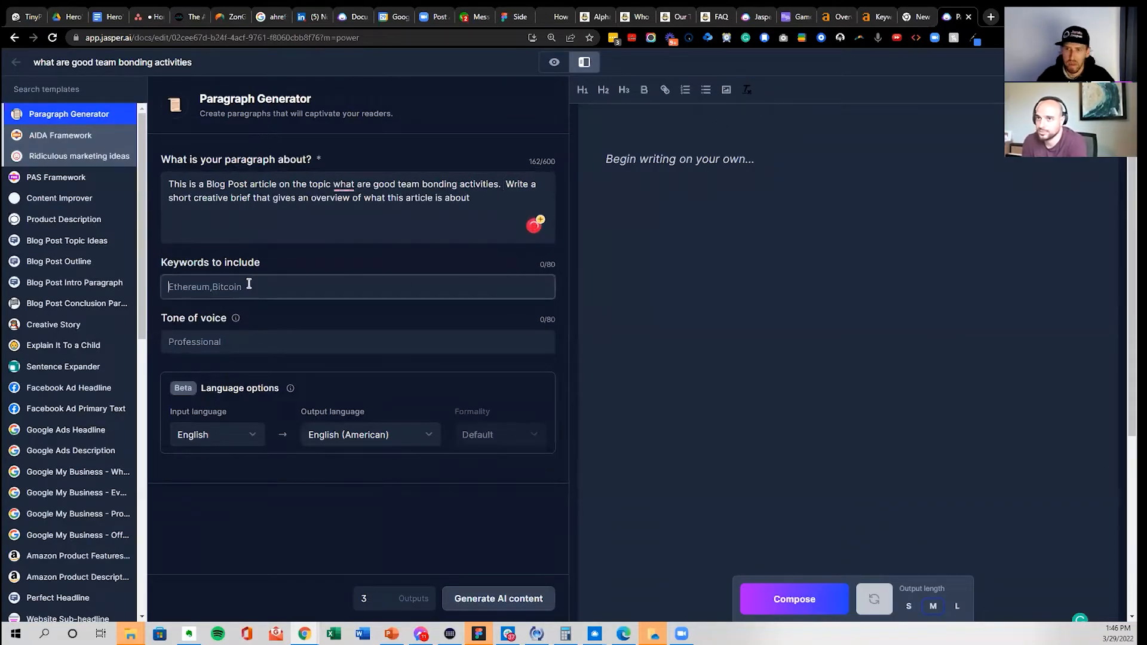
key(ctrl+v)
click(237, 348)
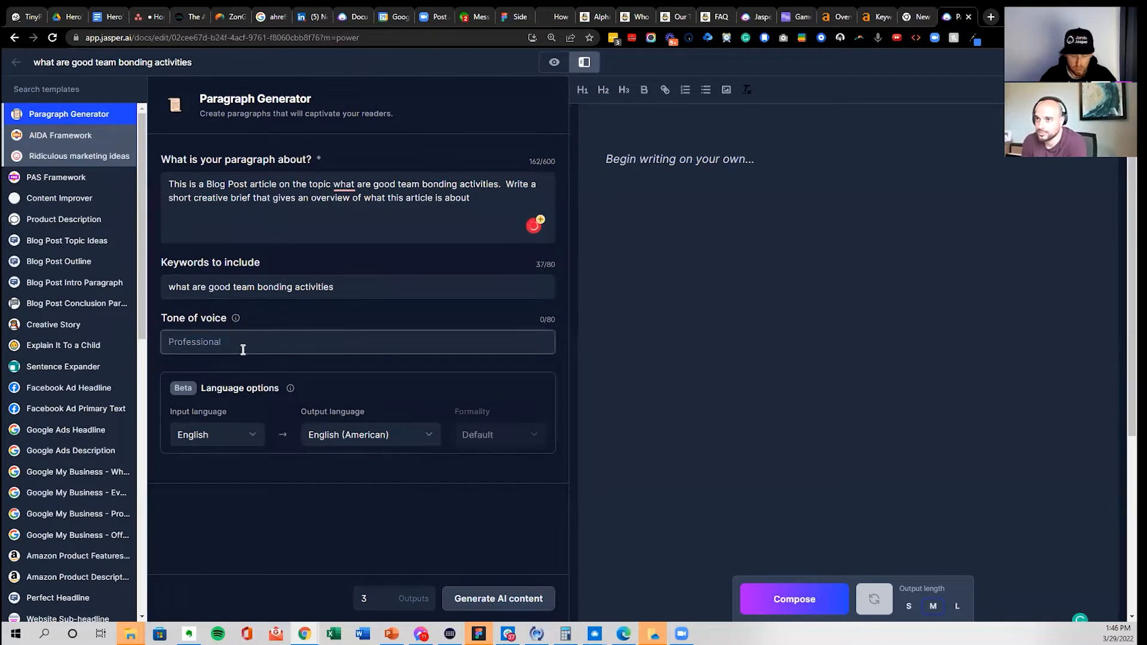
text(Engaging, Insightful)
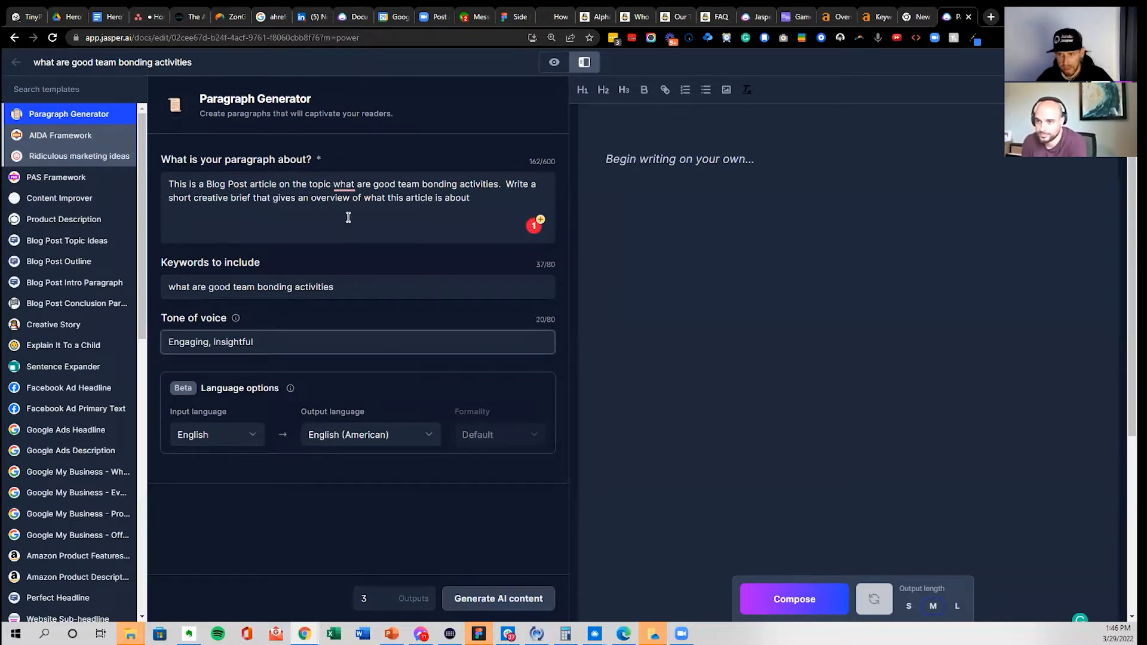
- Set the number of outputs to 7, generate the AI content and review the resulting paragraphs
click(383, 595)
click(383, 596)
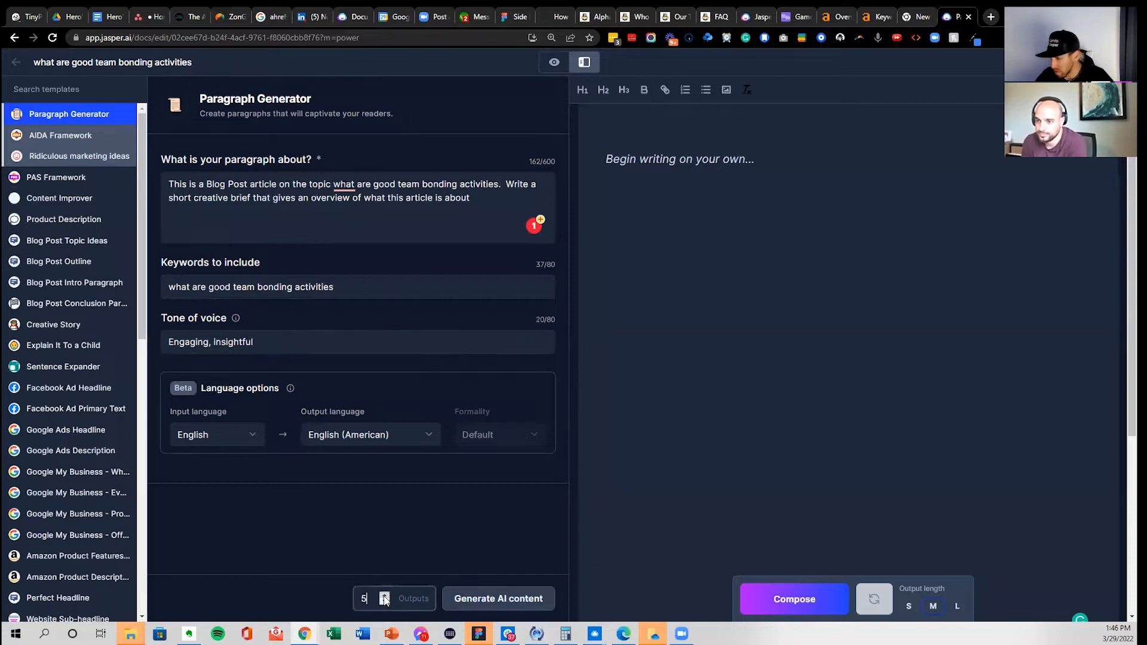
click(508, 599)
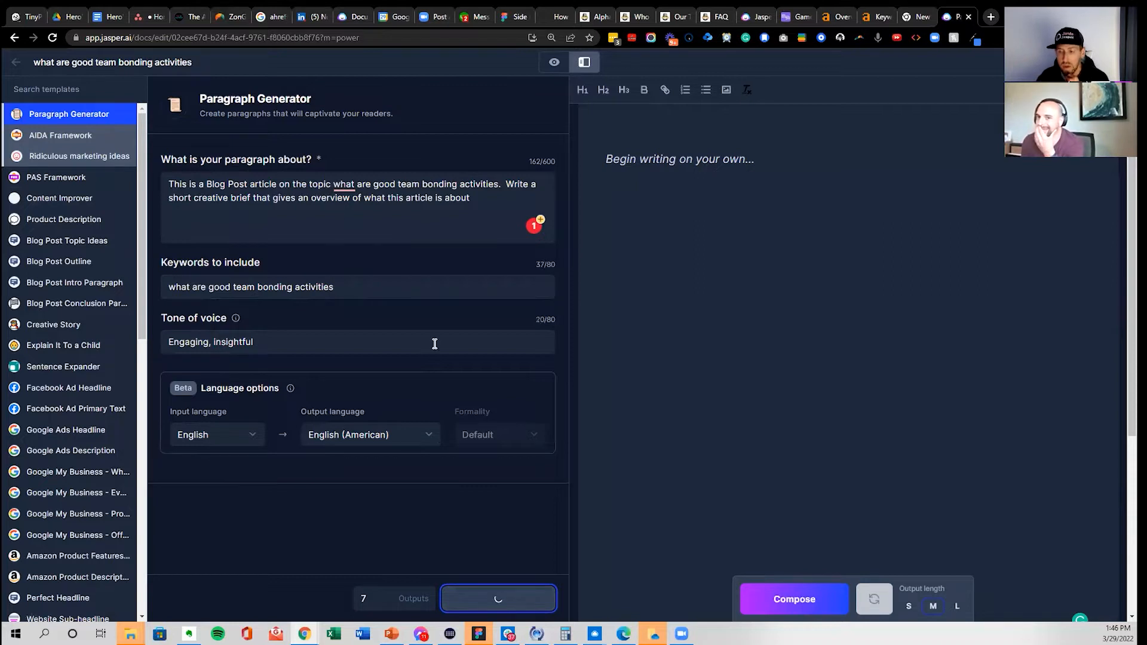
scroll(337, 361, down, 4)
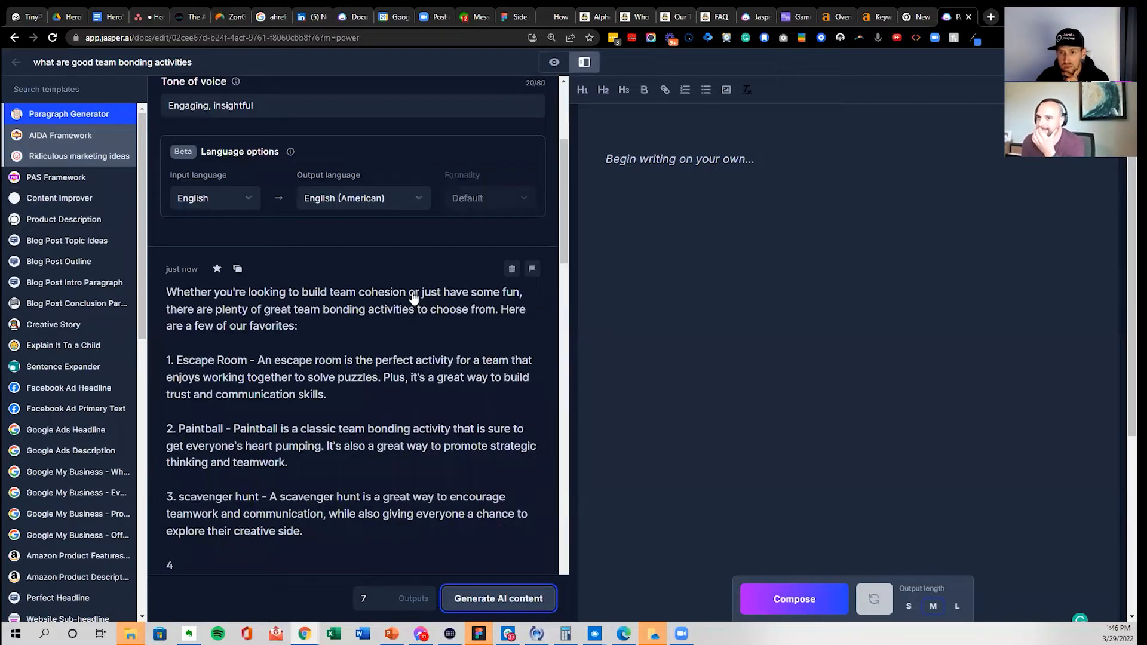
scroll(414, 297, down, 1)
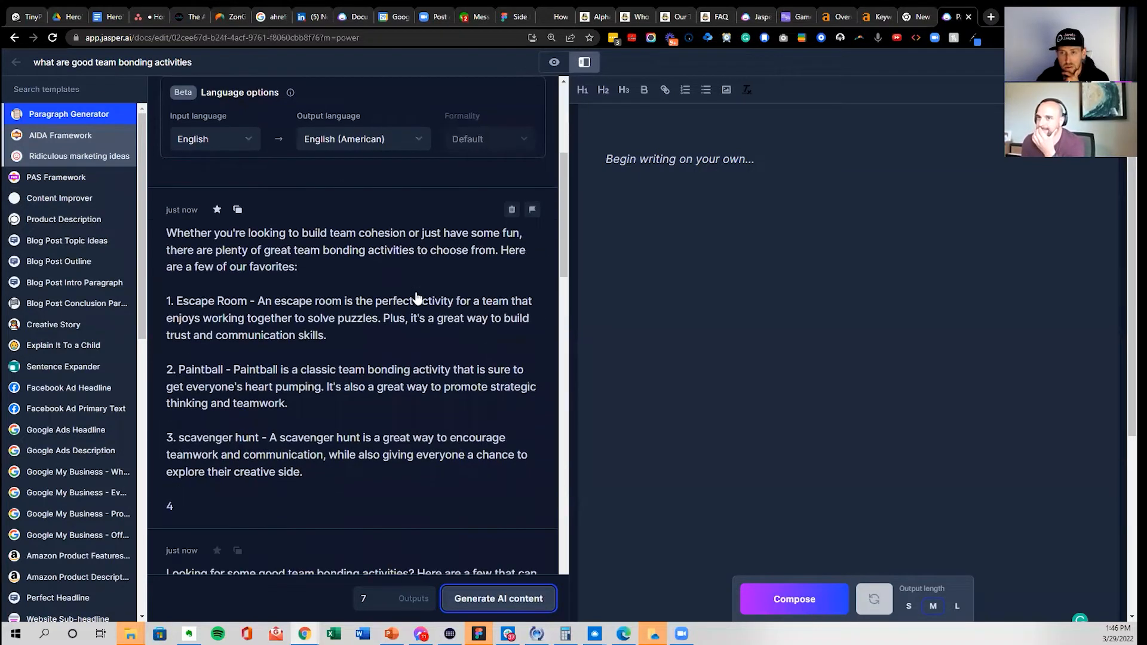
- Enter "what are good team bonding activities" as the document's H1 heading and start a new line below it
click(671, 159)
text(what are good team bonding activities)
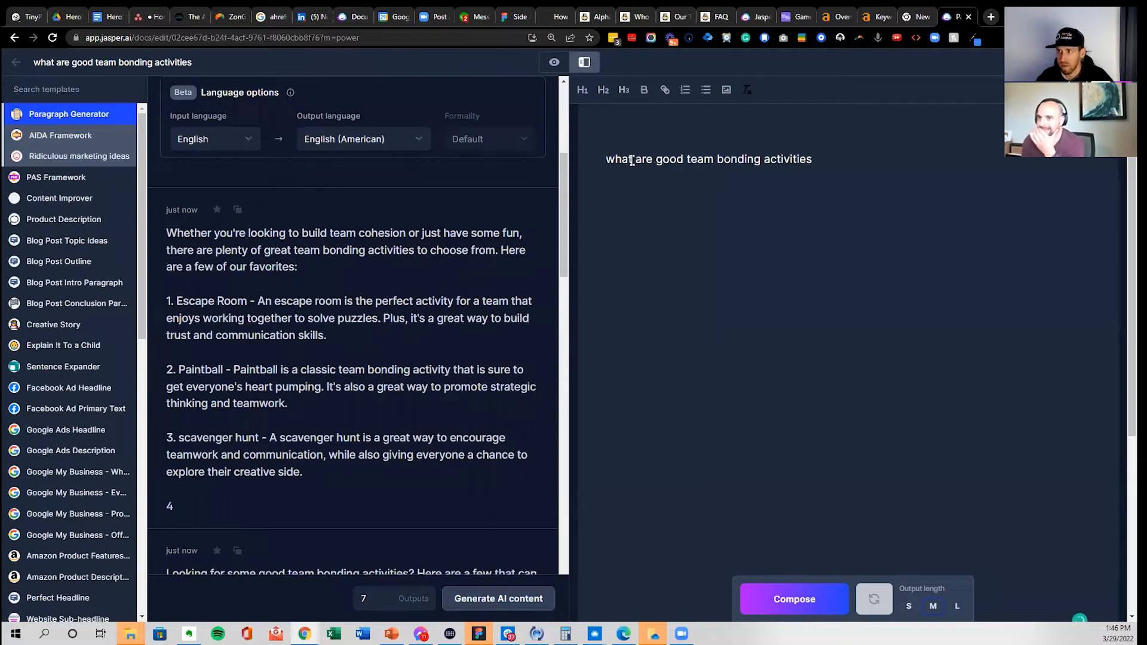
click(581, 90)
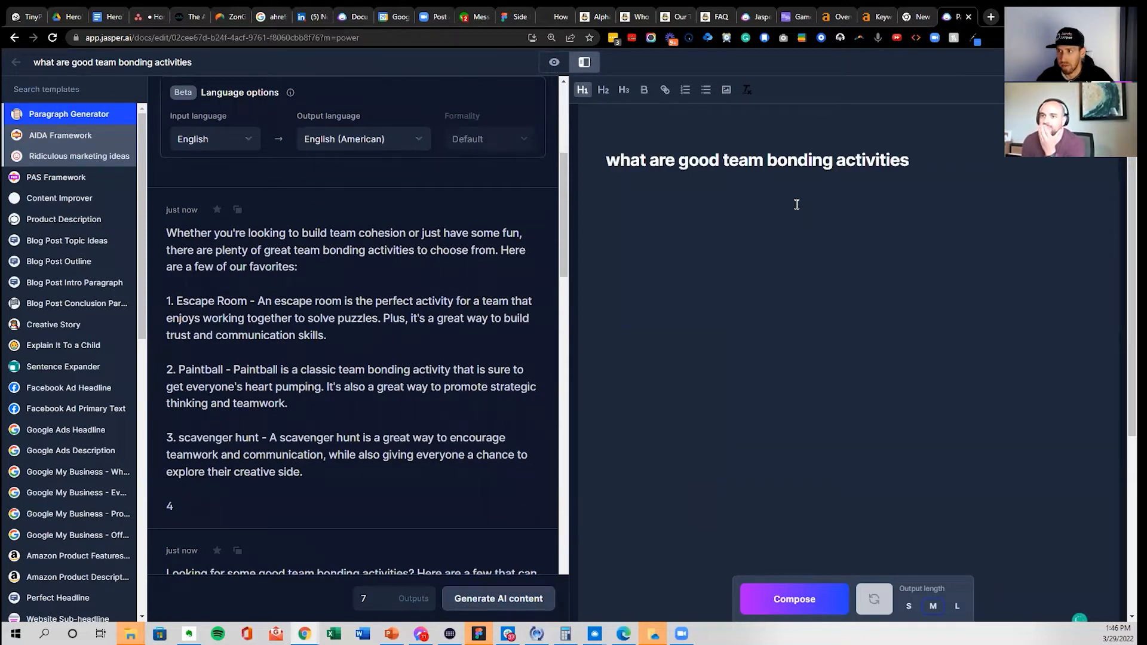
click(894, 189)
key(Return)
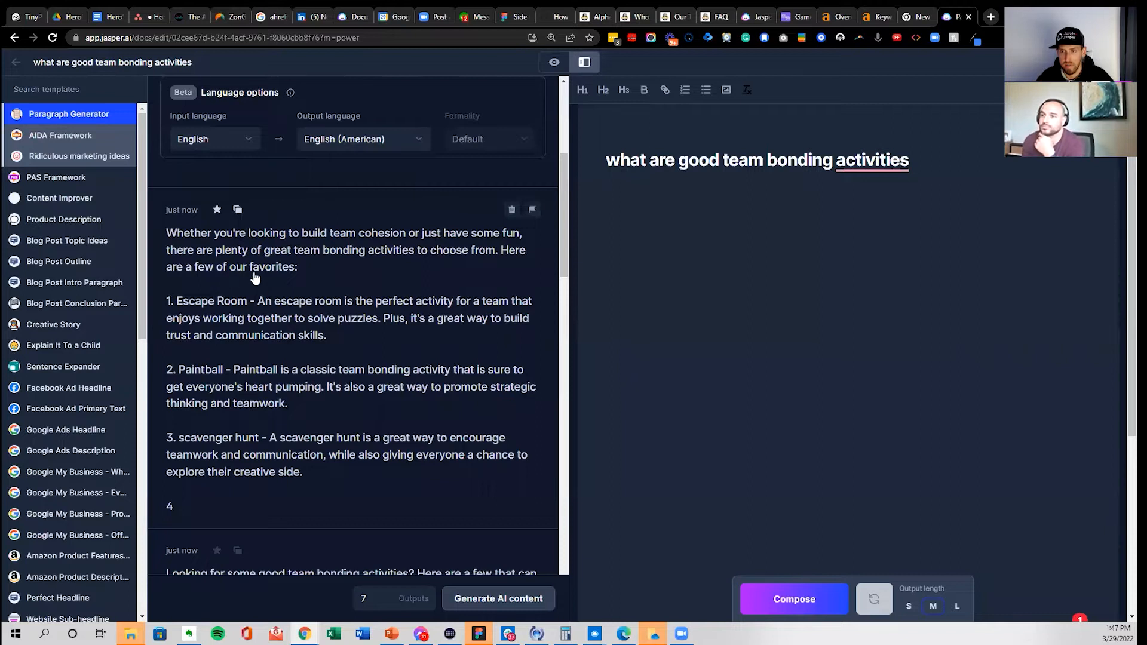
- Read through the generated paragraphs and compare them to choose an introduction for the article
scroll(227, 272, down, 1)
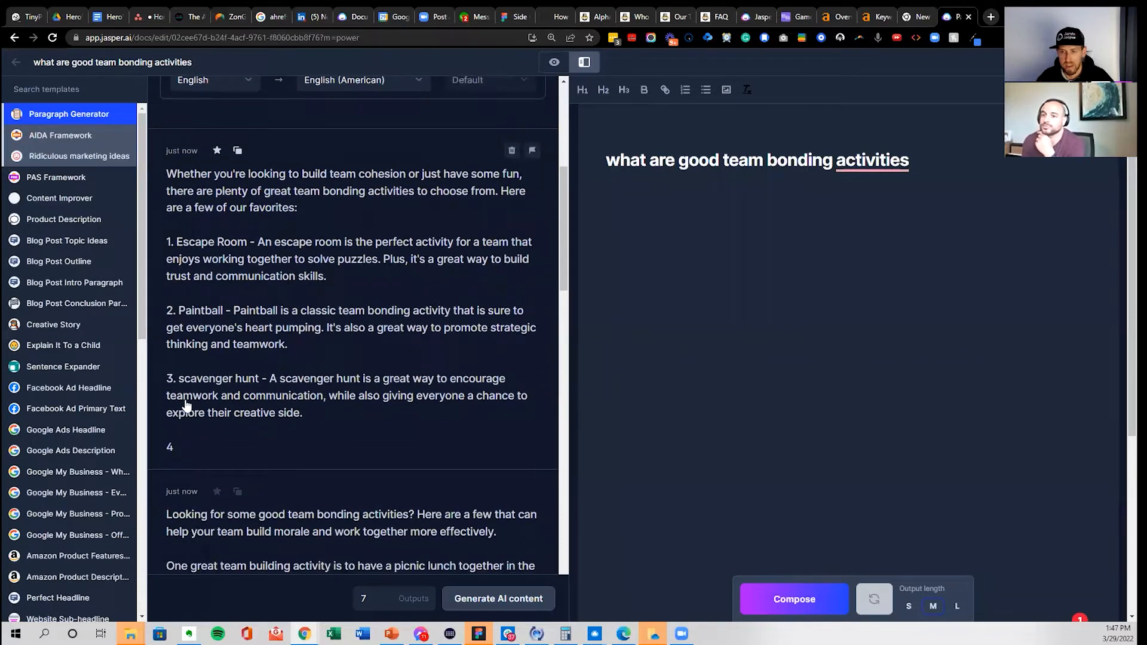
scroll(231, 440, down, 1)
scroll(232, 440, down, 1)
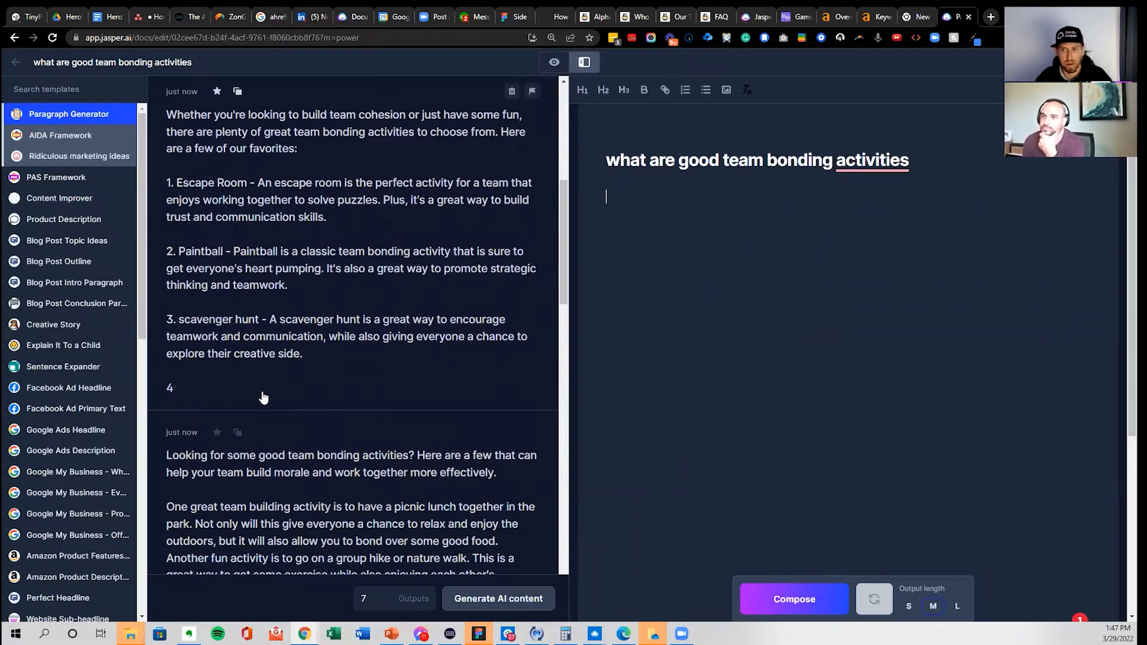
scroll(270, 388, down, 7)
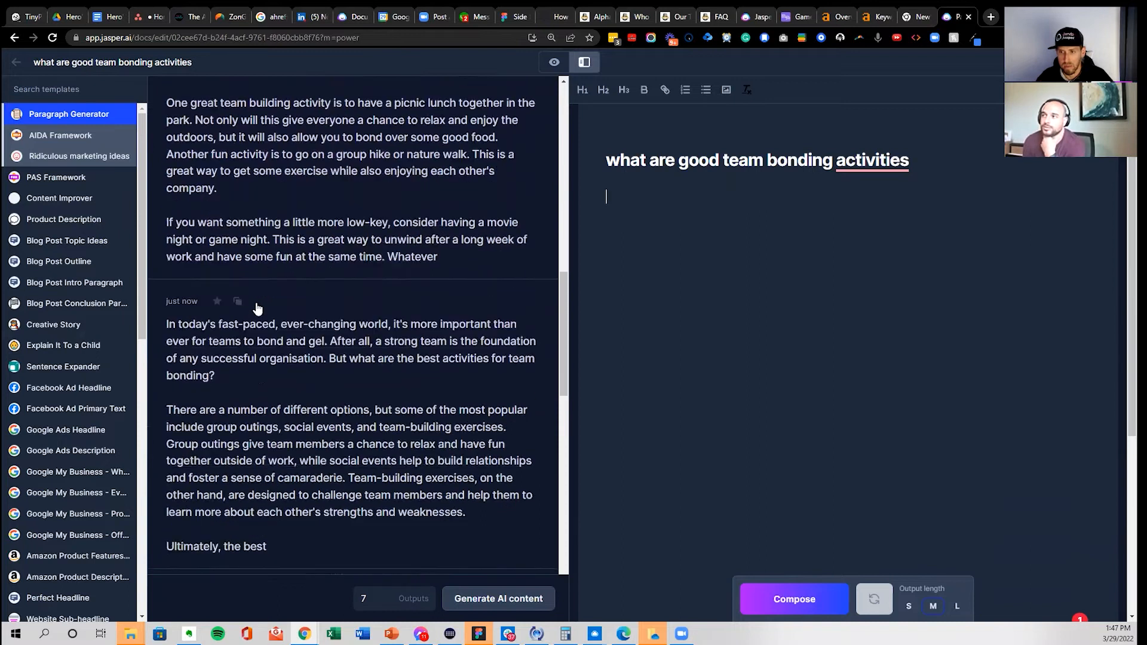
scroll(256, 307, down, 2)
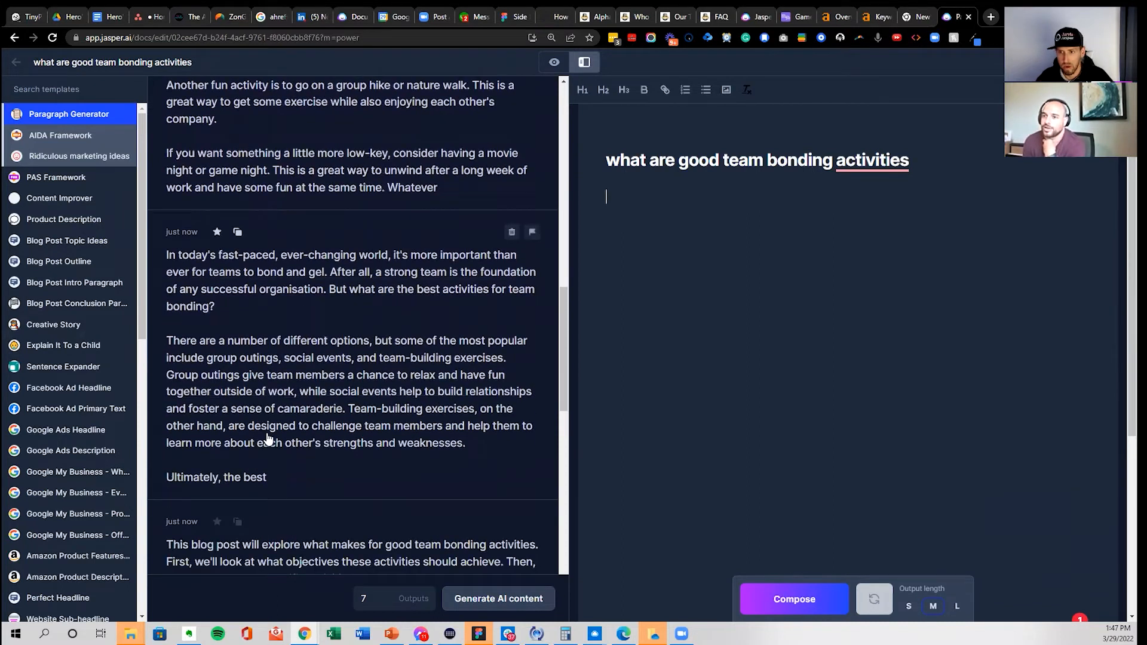
scroll(268, 439, up, 8)
scroll(269, 436, down, 9)
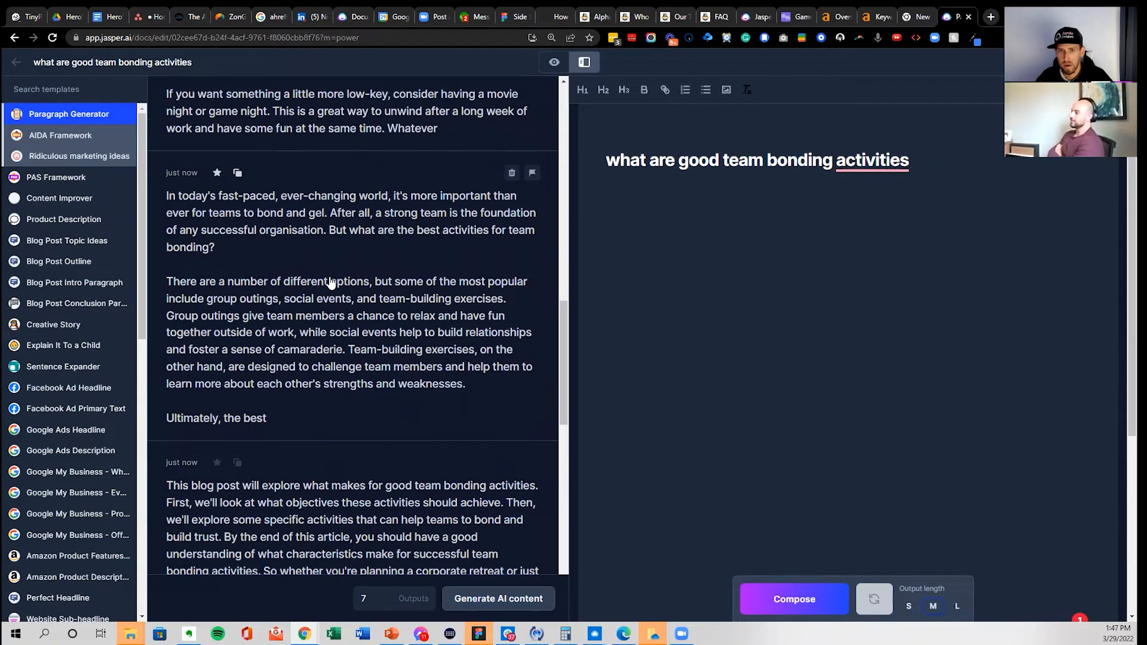
scroll(330, 282, down, 5)
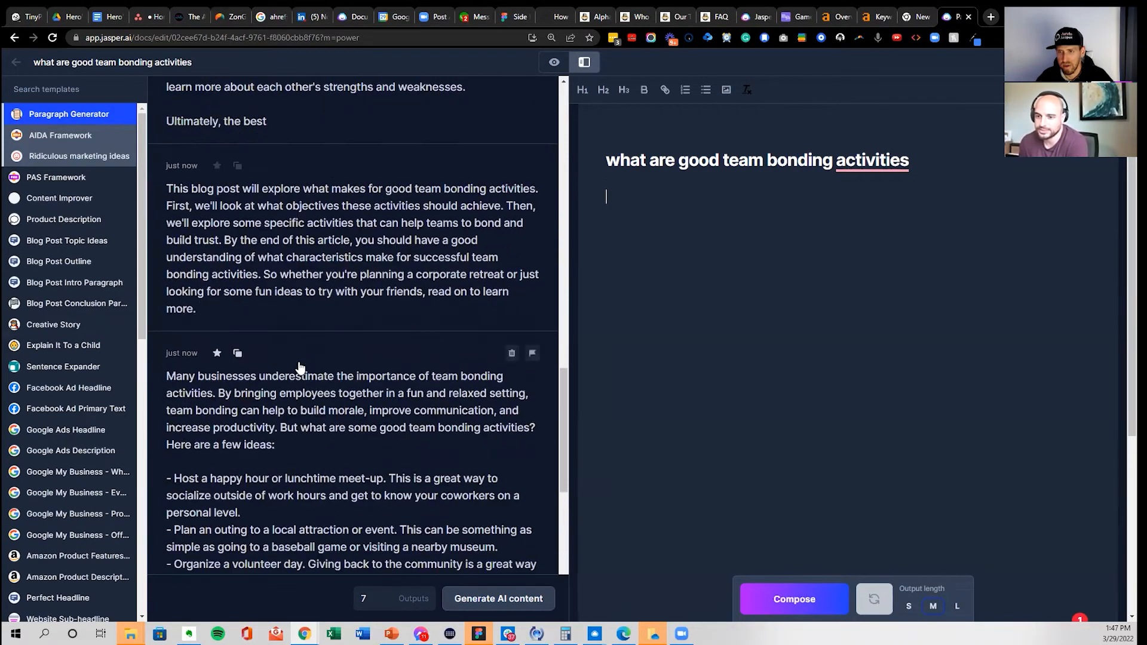
scroll(299, 367, up, 10)
scroll(303, 375, down, 3)
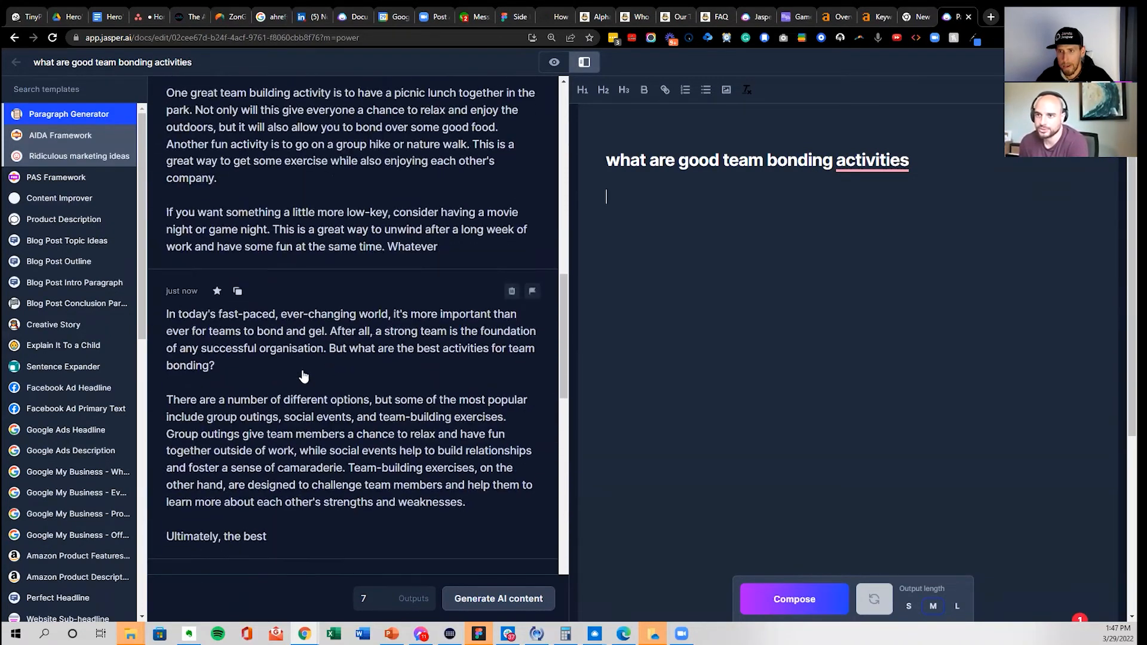
- Copy the output beginning "In today's fast-paced, ever-changing world" below the heading and remove the gap after its first paragraph
click(237, 291)
click(754, 204)
key(ctrl+v)
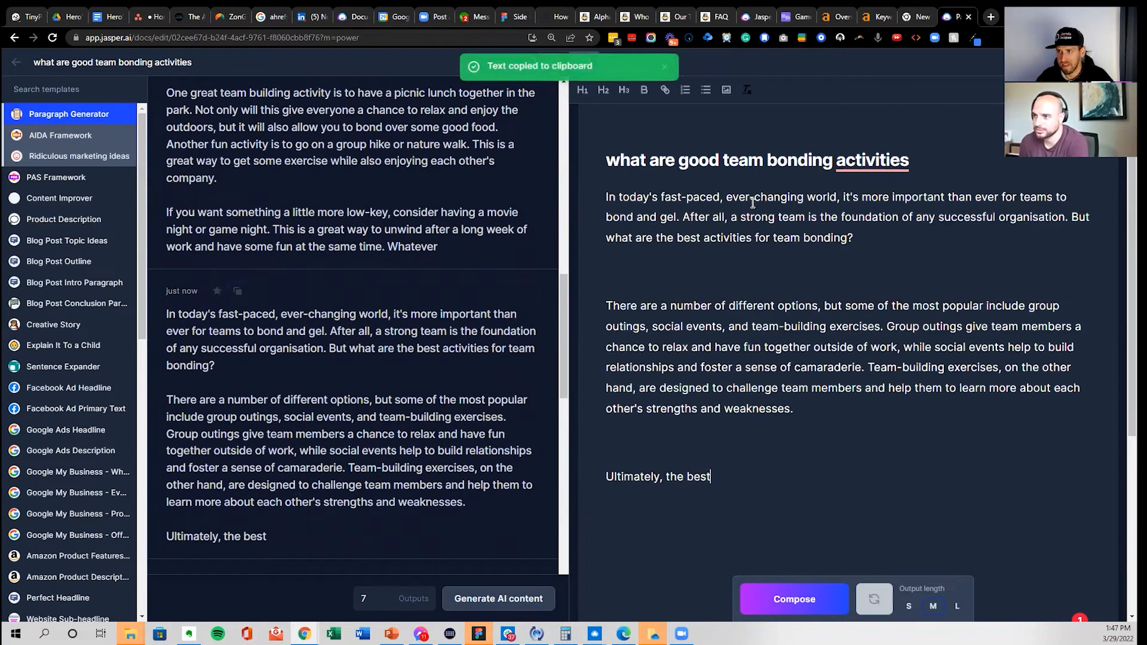
click(645, 265)
key(BackSpace)
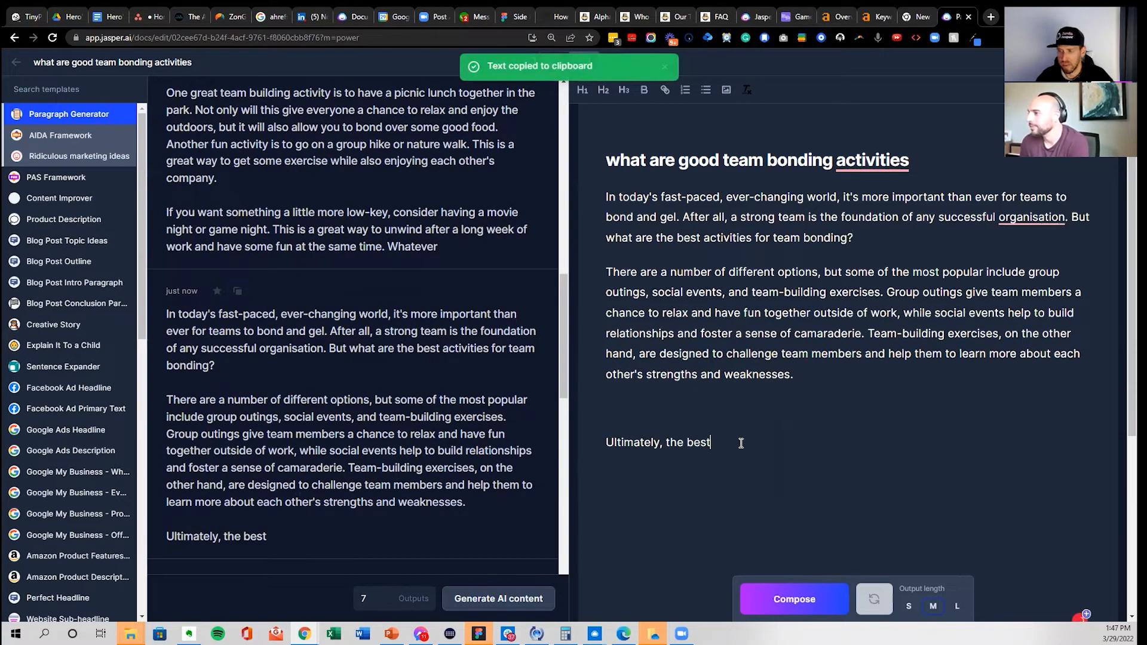
- Have the AI complete the unfinished sentence "Ultimately, the best" and remove the empty line above that paragraph
key(ctrl+Return)
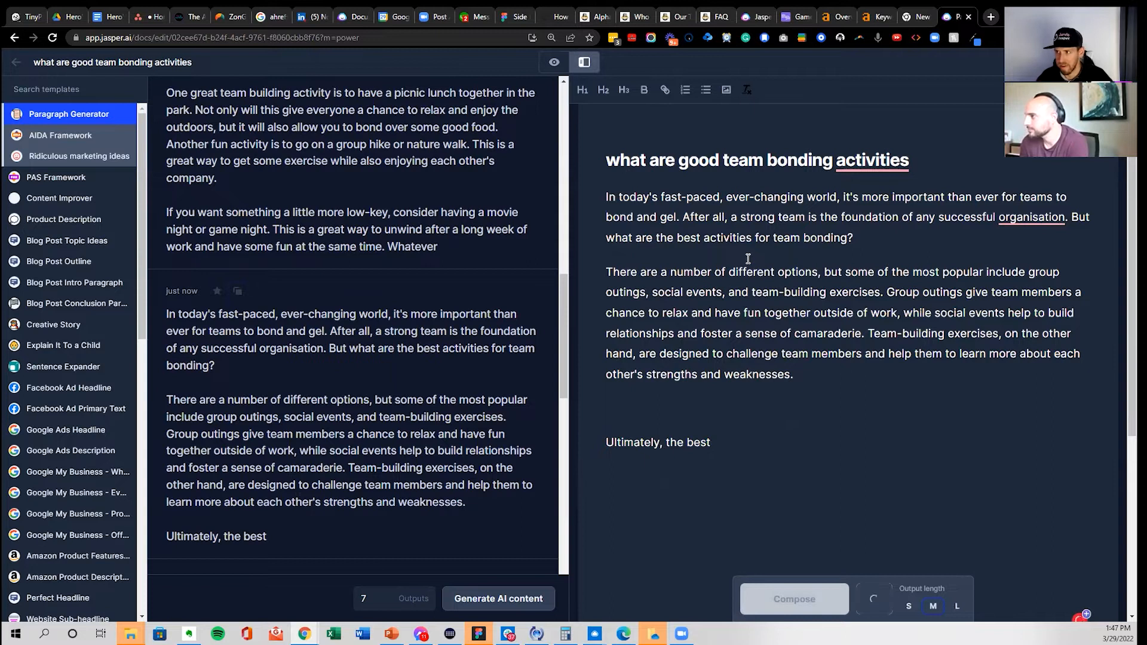
scroll(778, 331, down, 1)
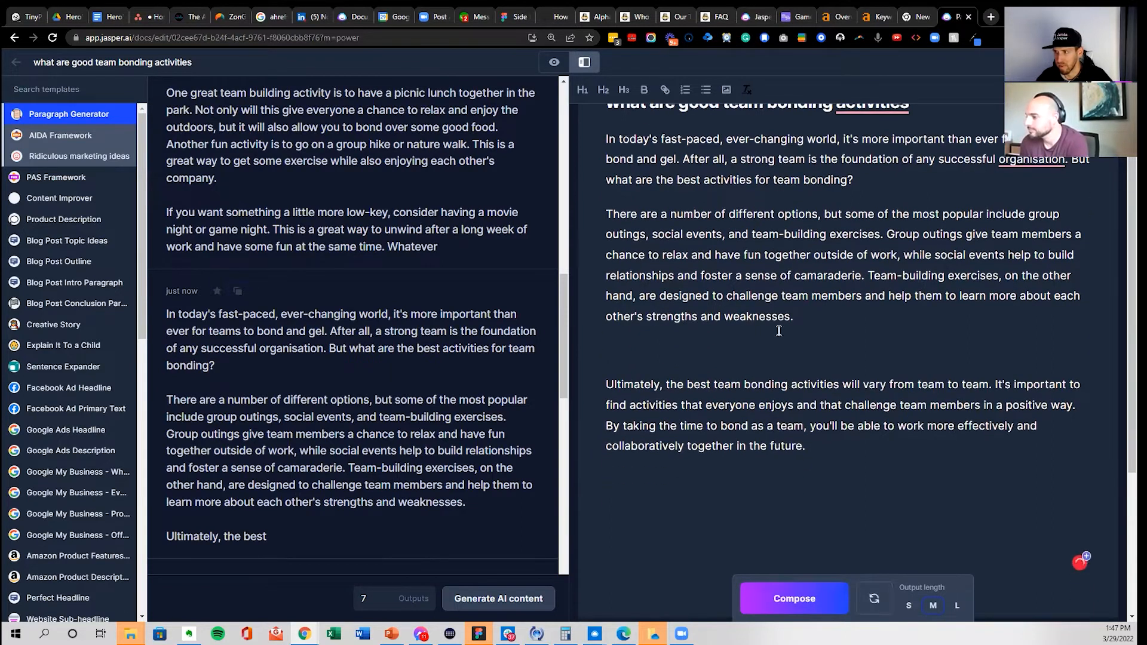
click(878, 338)
key(BackSpace)
- Copy the output beginning "Whether you're looking to build team cohesion" with its numbered activities to the end of the document
scroll(287, 162, up, 7)
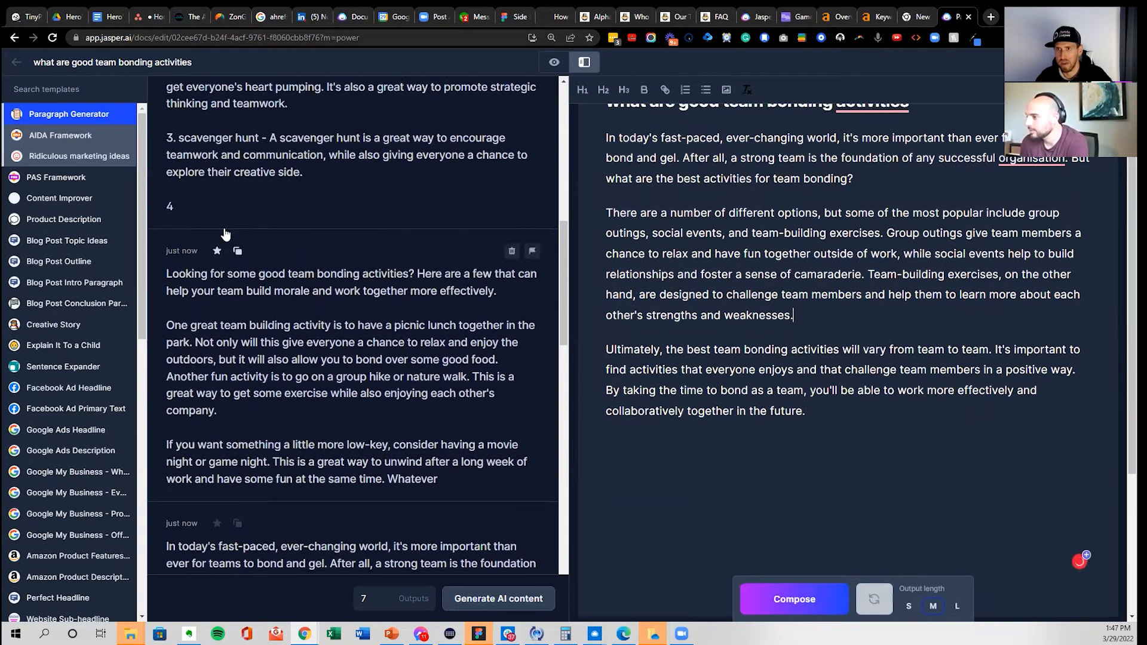
scroll(286, 163, up, 2)
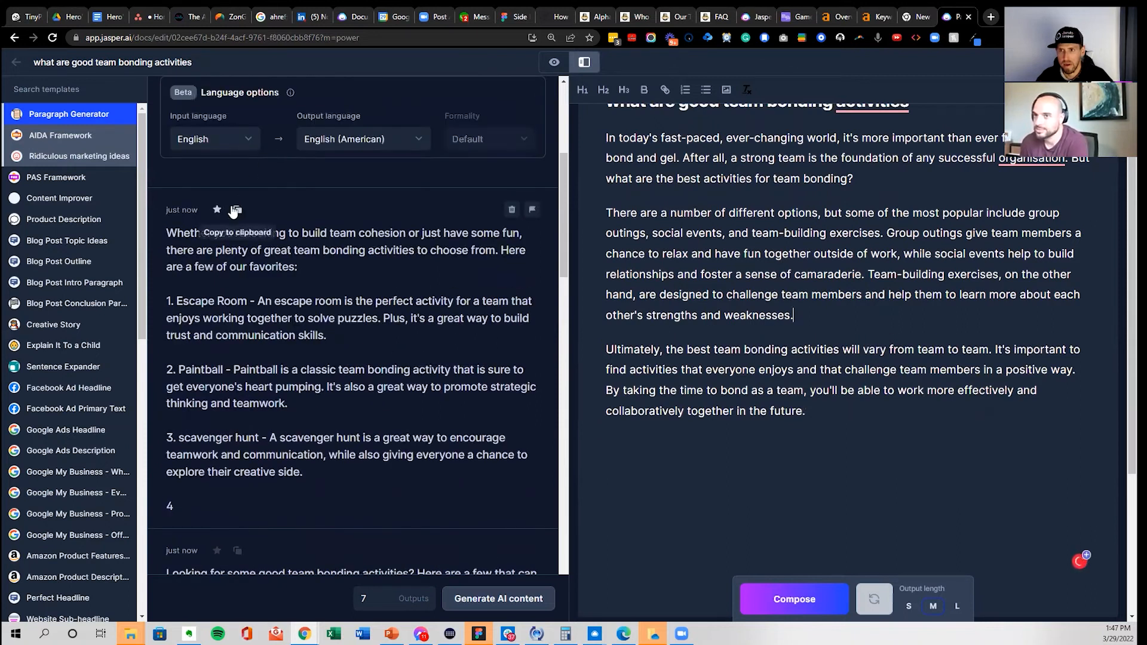
click(237, 209)
click(828, 445)
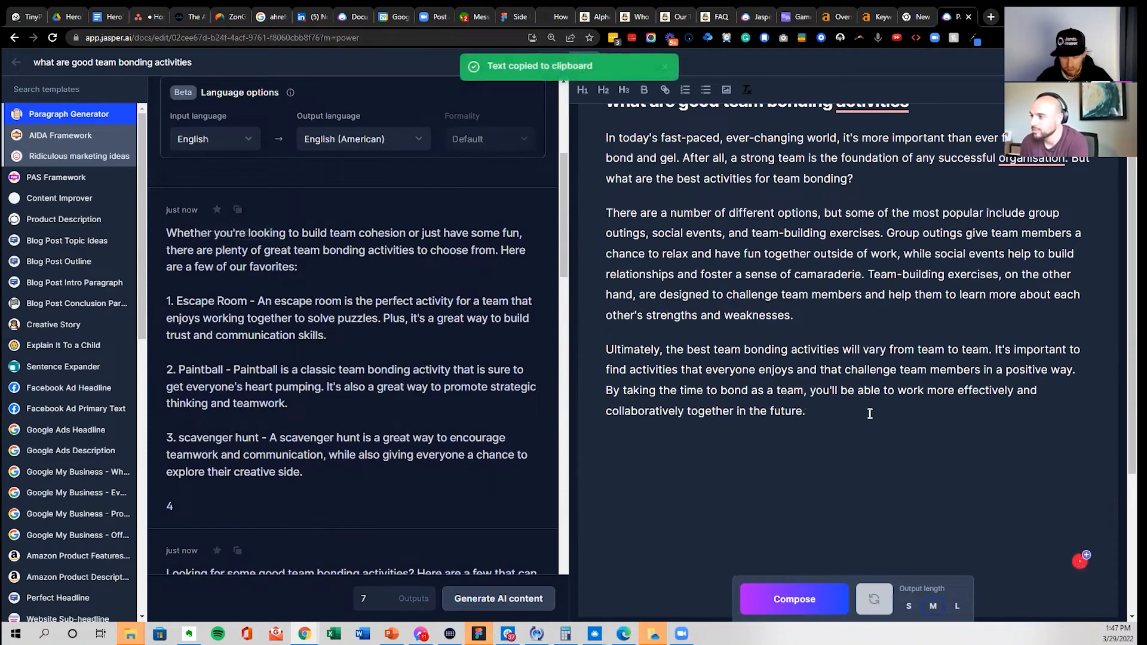
key(ctrl+v)
scroll(742, 363, down, 1)
scroll(771, 335, up, 8)
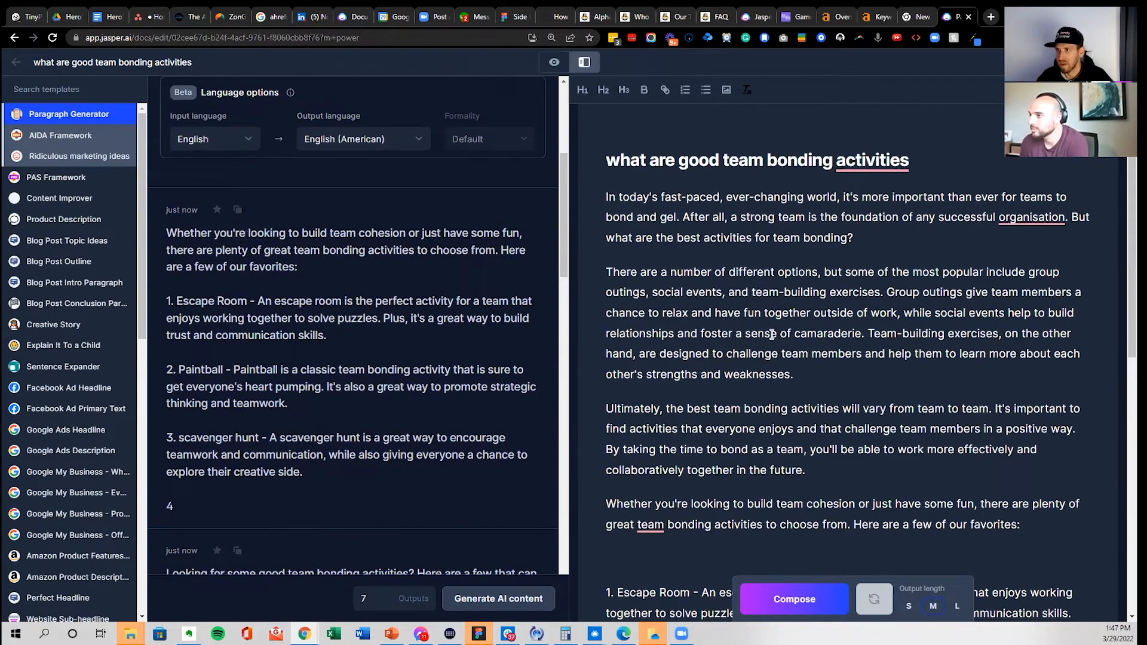
- Compose more numbered activities with the AI three times, then delete everything after item 7, Board Games
scroll(772, 334, down, 7)
key(ctrl+Return)
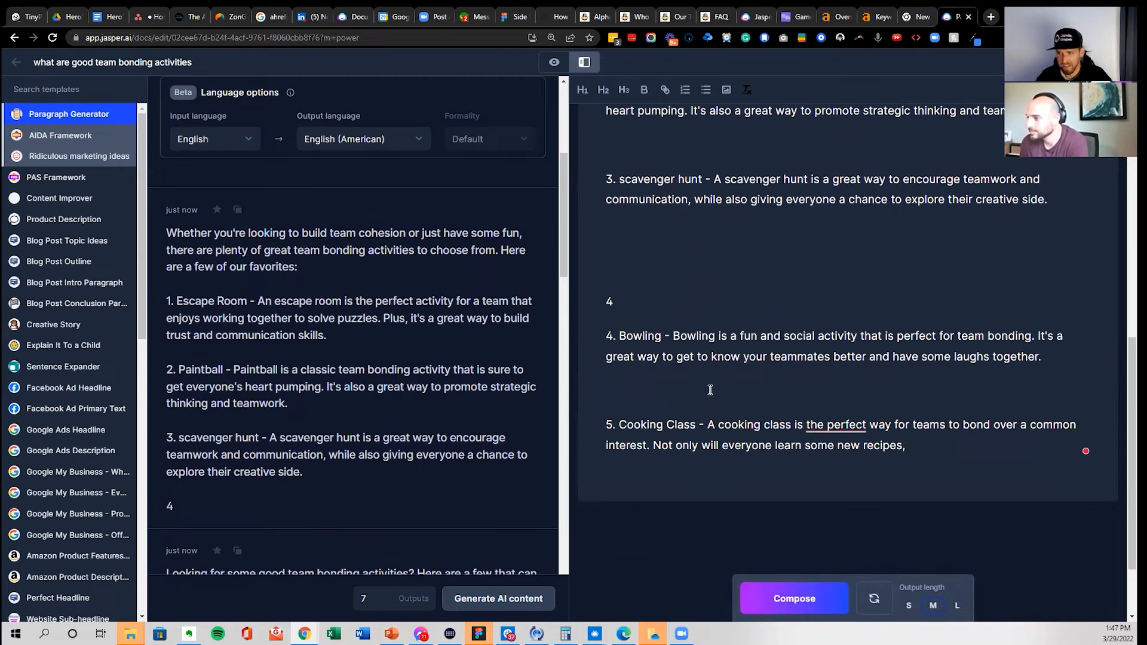
key(ctrl+Return)
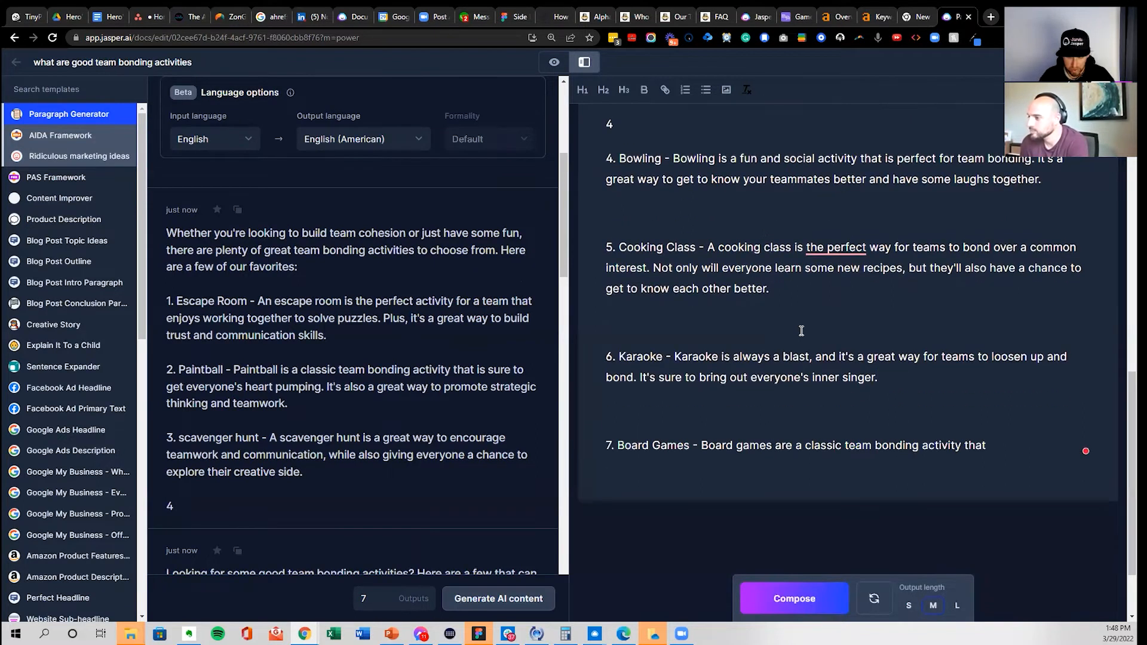
key(ctrl+Return)
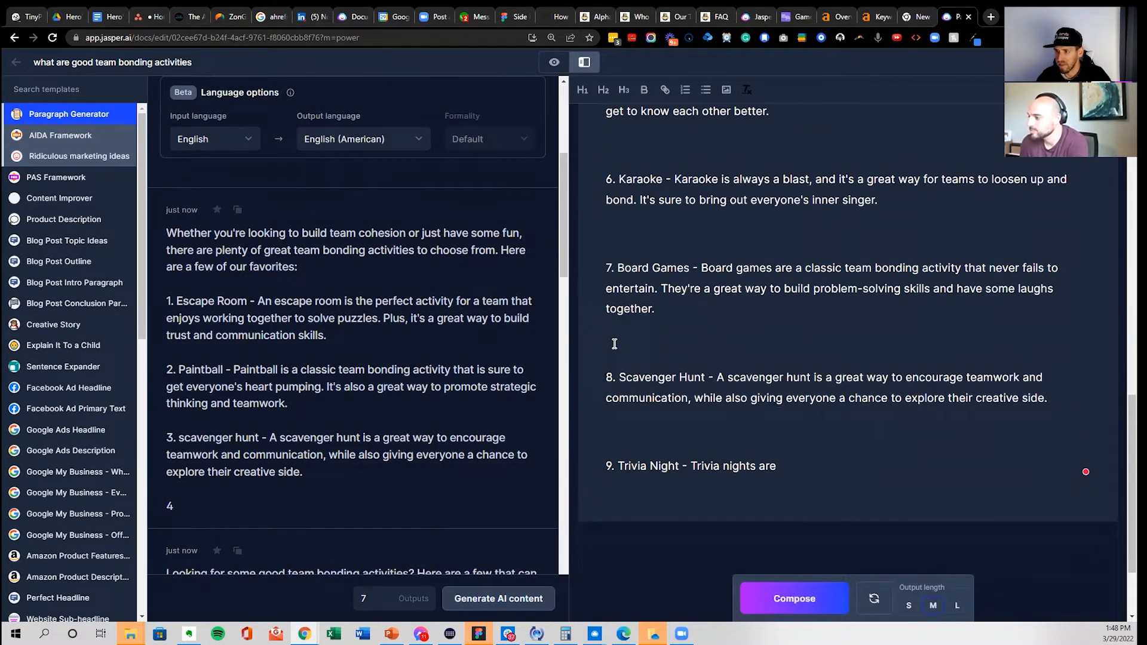
drag(614, 343, 771, 472)
key(BackSpace)
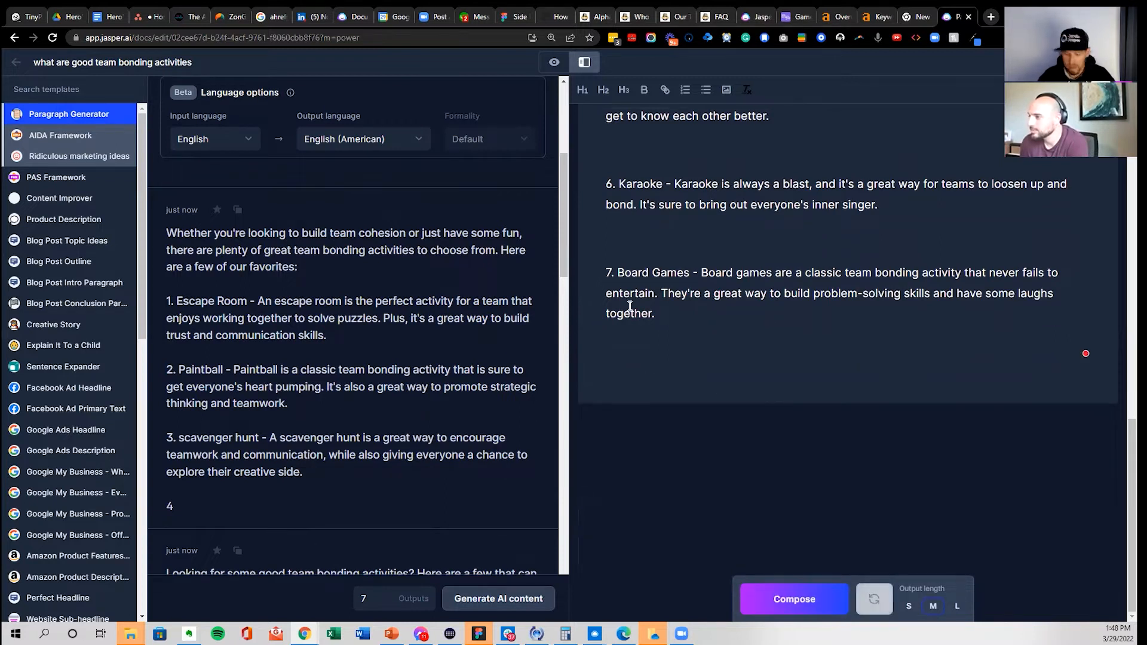
- Switch the document to the focused editing view and delete the stray "4" and empty lines above the Bowling item
scroll(573, 180, up, 5)
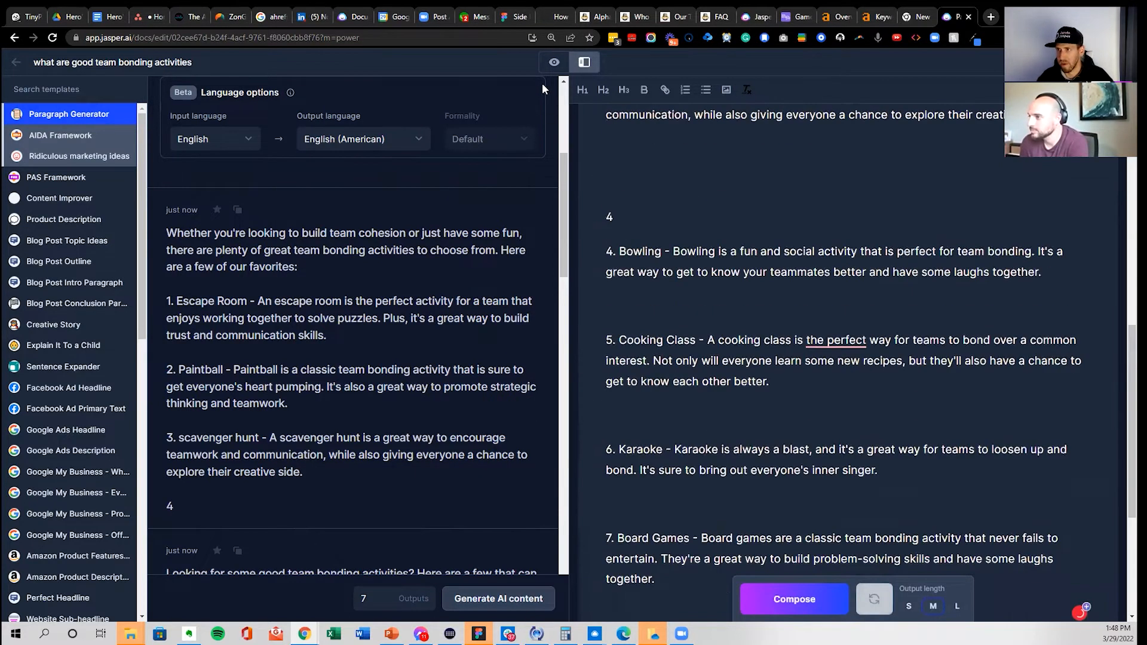
click(553, 62)
click(494, 297)
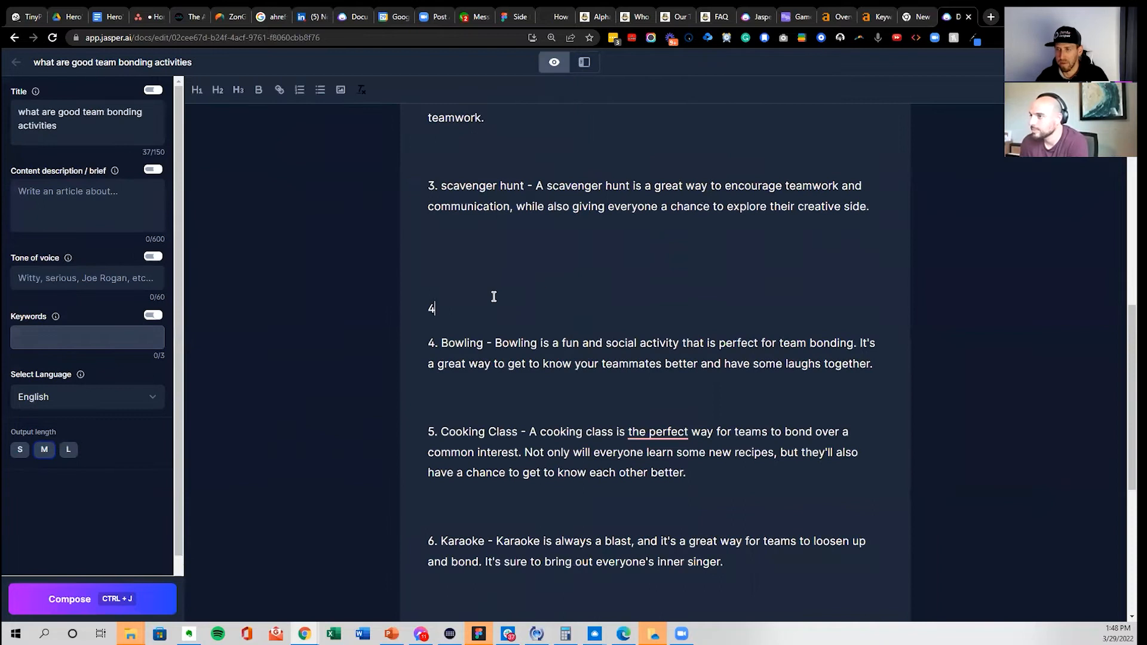
key(BackSpace)
key(BackSpace)
key(BackSpace)
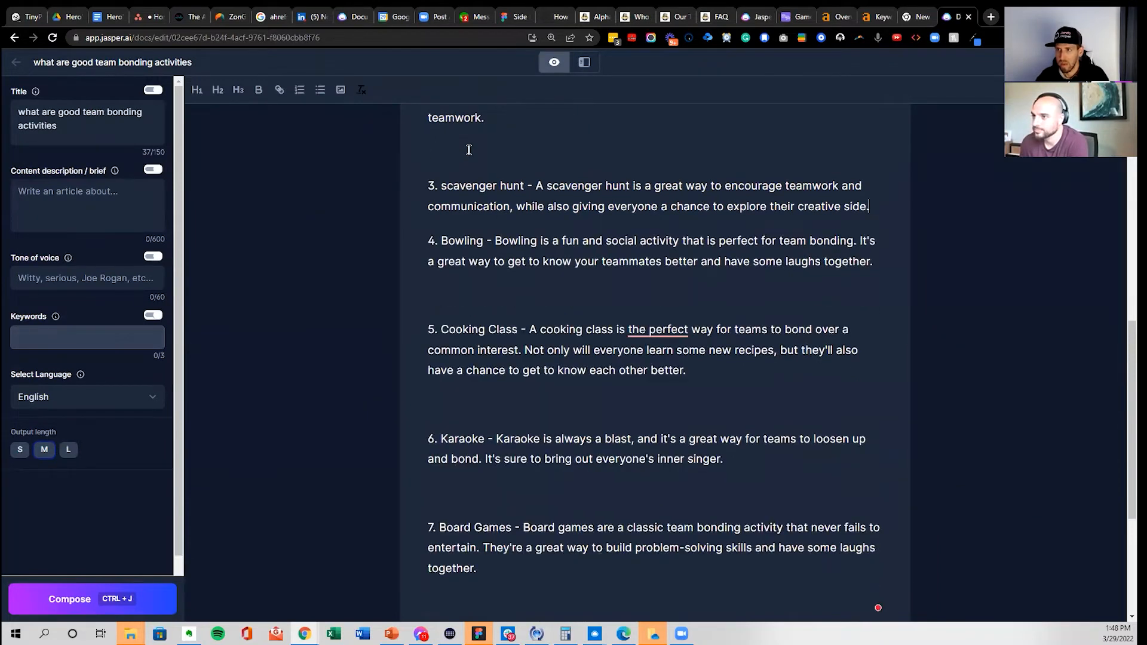
- Remove the remaining empty lines between the list introduction and the numbered activities 1 to 7
click(469, 150)
key(BackSpace)
scroll(530, 254, up, 4)
click(470, 262)
key(BackSpace)
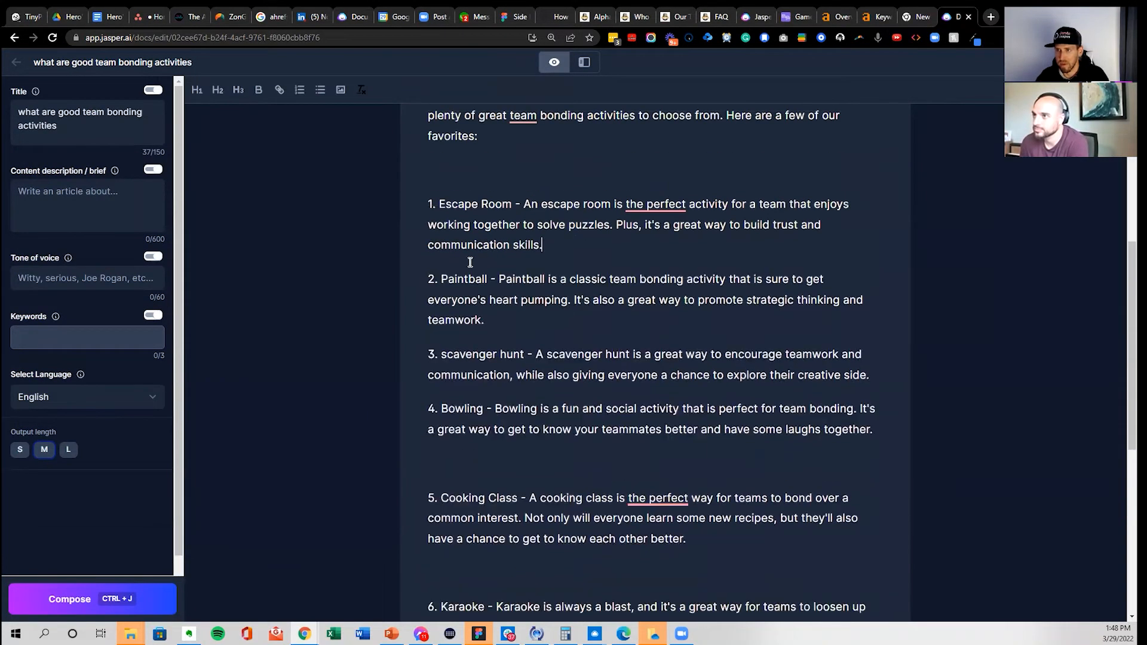
click(448, 174)
key(BackSpace)
scroll(458, 182, up, 2)
scroll(460, 239, down, 4)
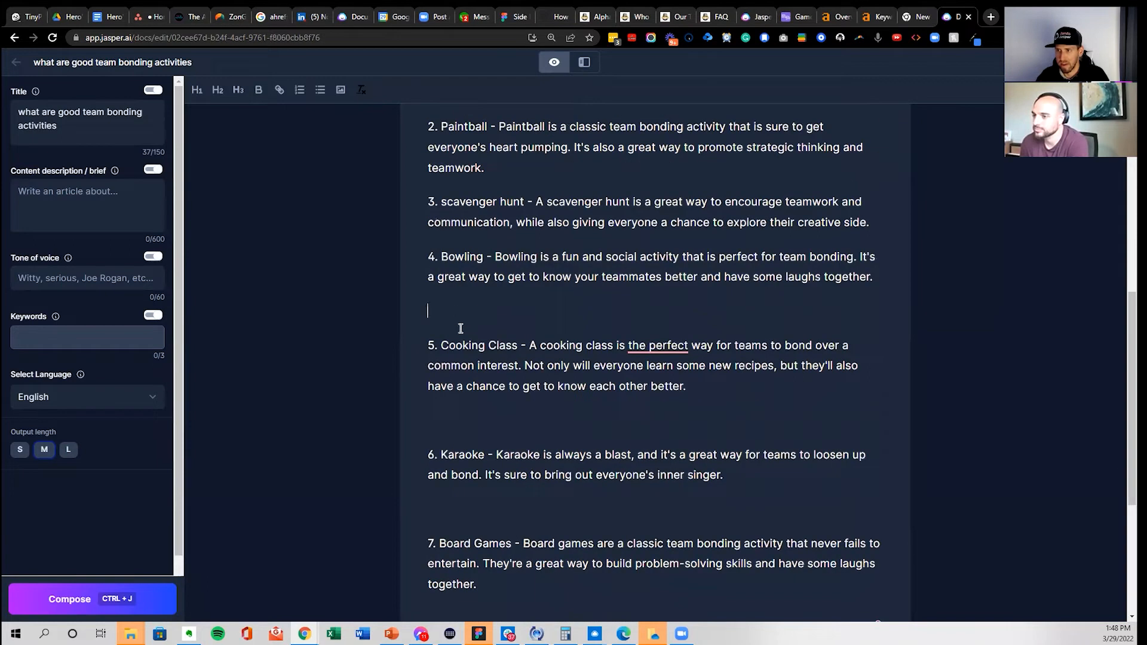
key(BackSpace)
click(471, 390)
key(BackSpace)
click(463, 442)
key(BackSpace)
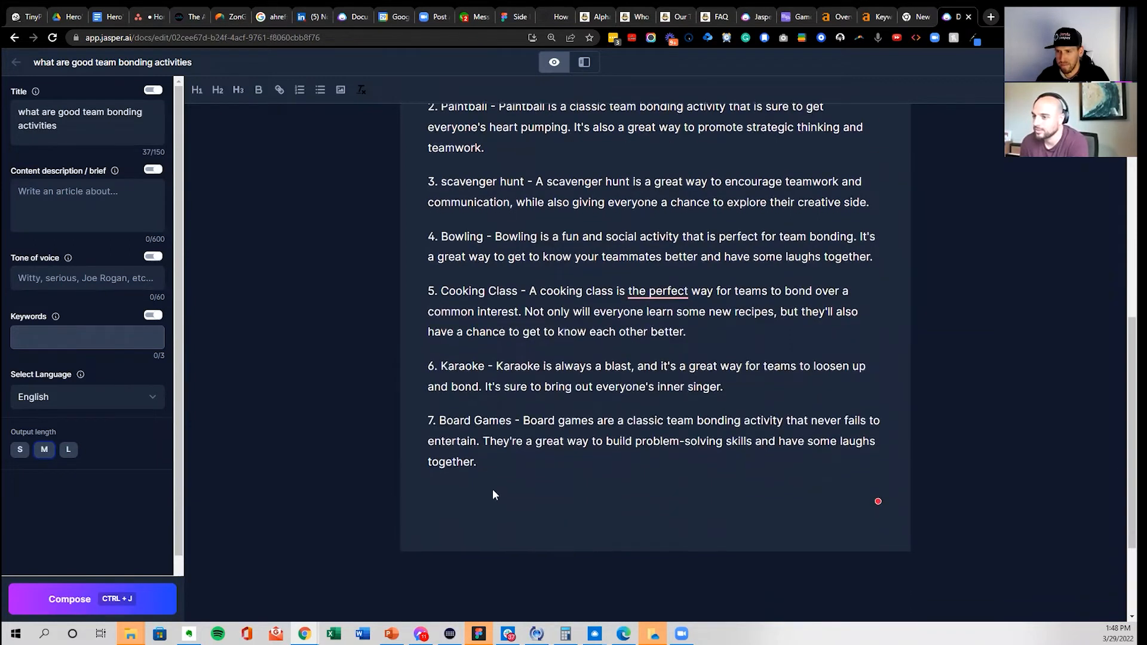
- Start a new line after item 7 and dictate "Write a conclusion and call to action" as the content brief
scroll(494, 495, down, 2)
click(511, 372)
key(Return)
click(93, 204)
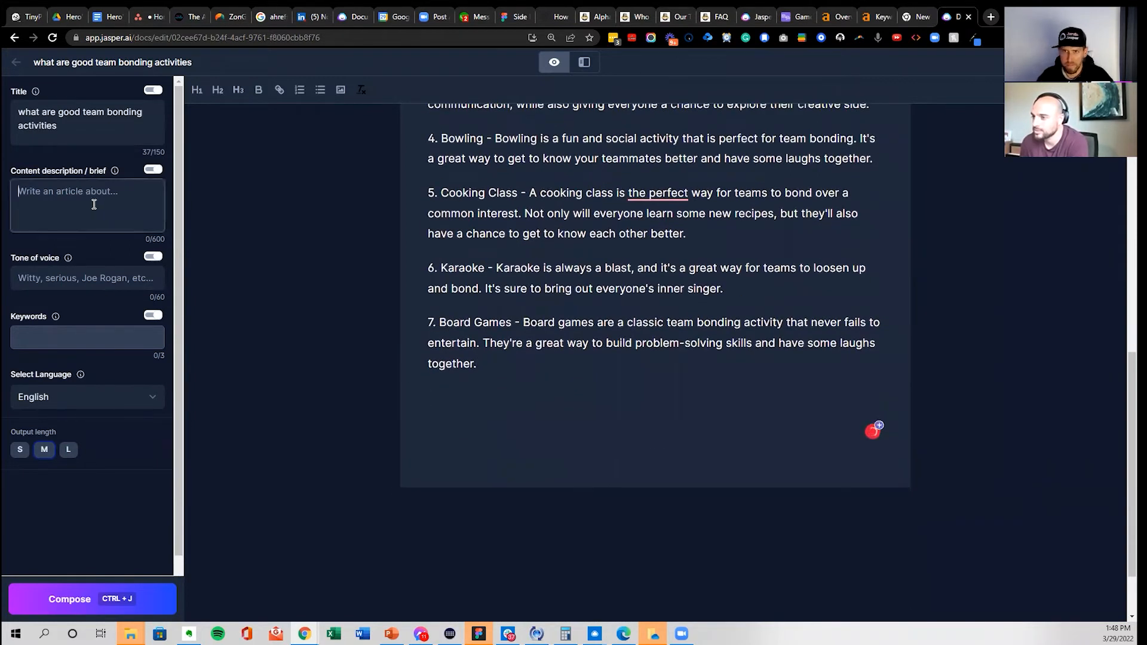
click(878, 38)
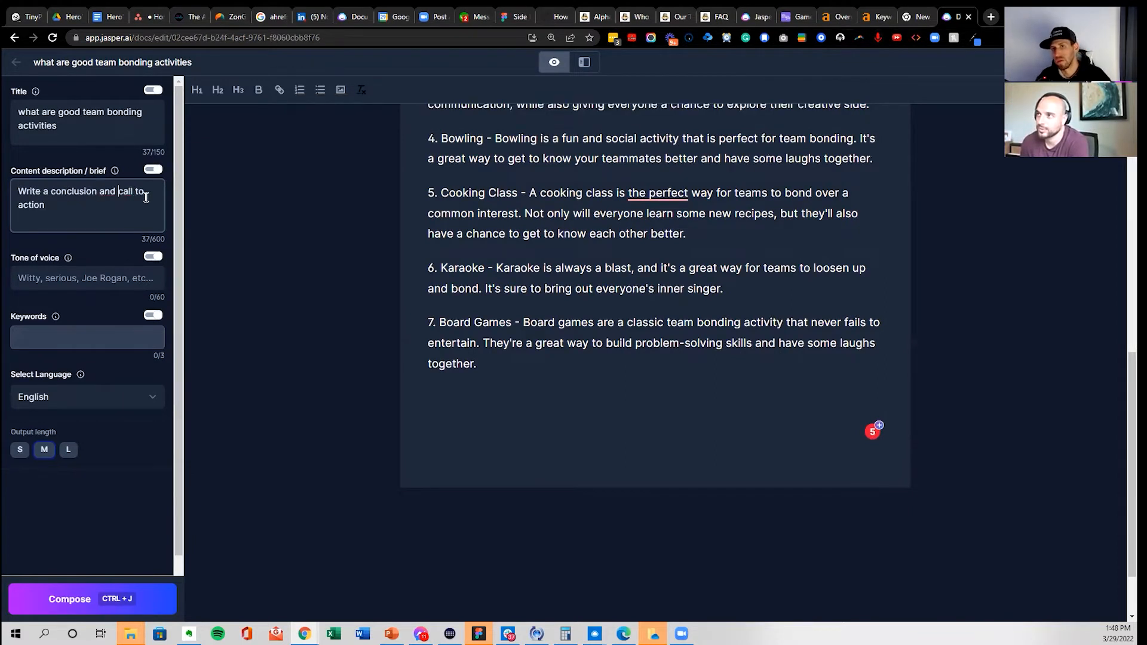
- Insert "wrapping up this article" after "conclusion" and dictate the call to action to buy Side Hustle, describing it as an improv game for entrepreneurs
click(100, 190)
text(wrapping up this a)
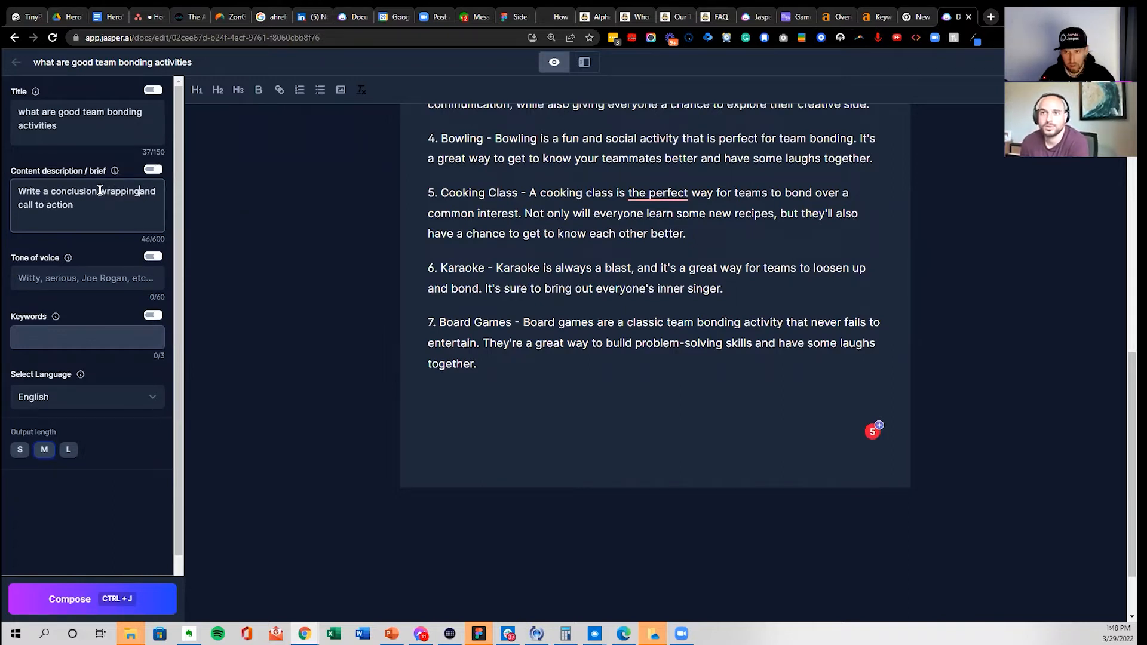
text(rticle)
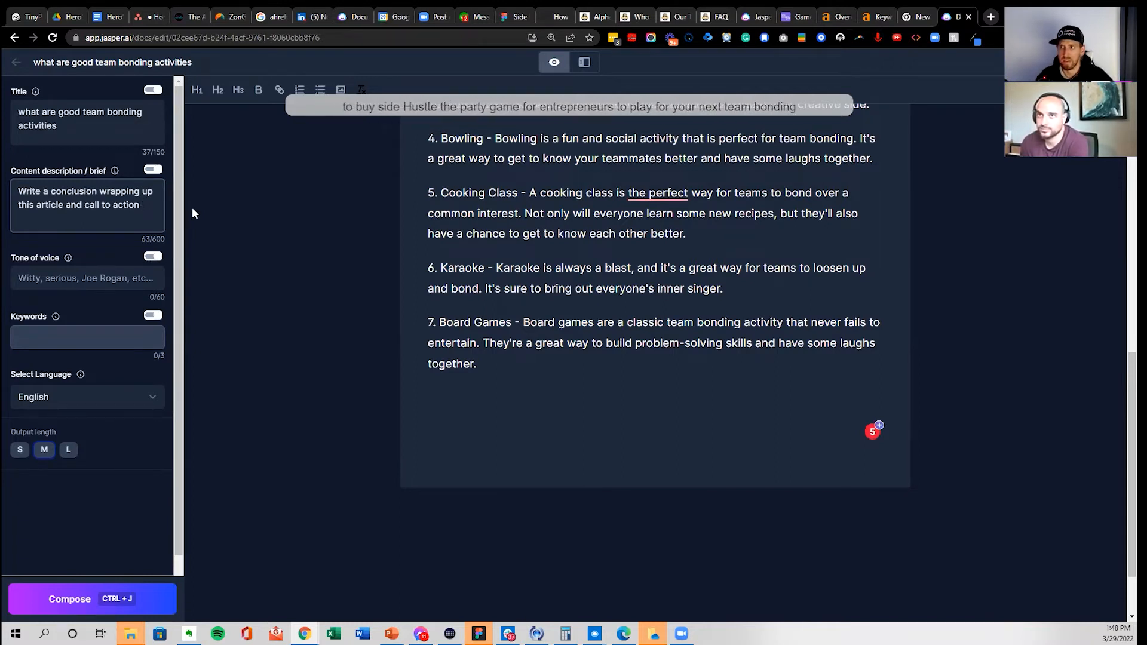
text(.)
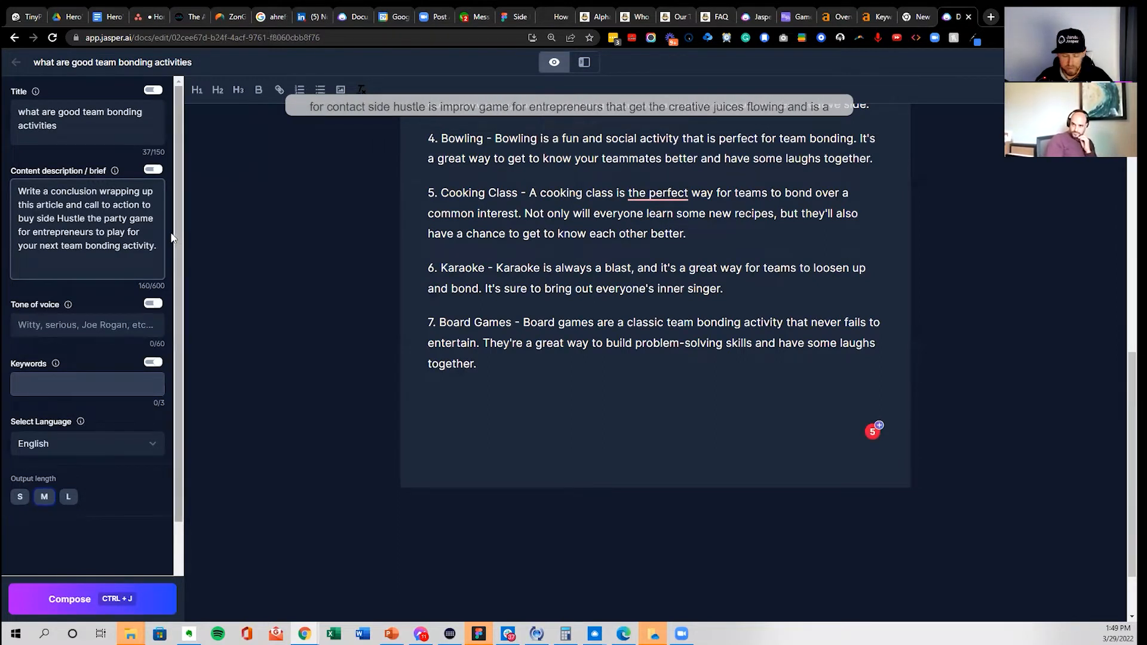
- Start a new line after item 7 and write the command ">write a CTA for this on", removing the stray words "The Voice"
click(509, 369)
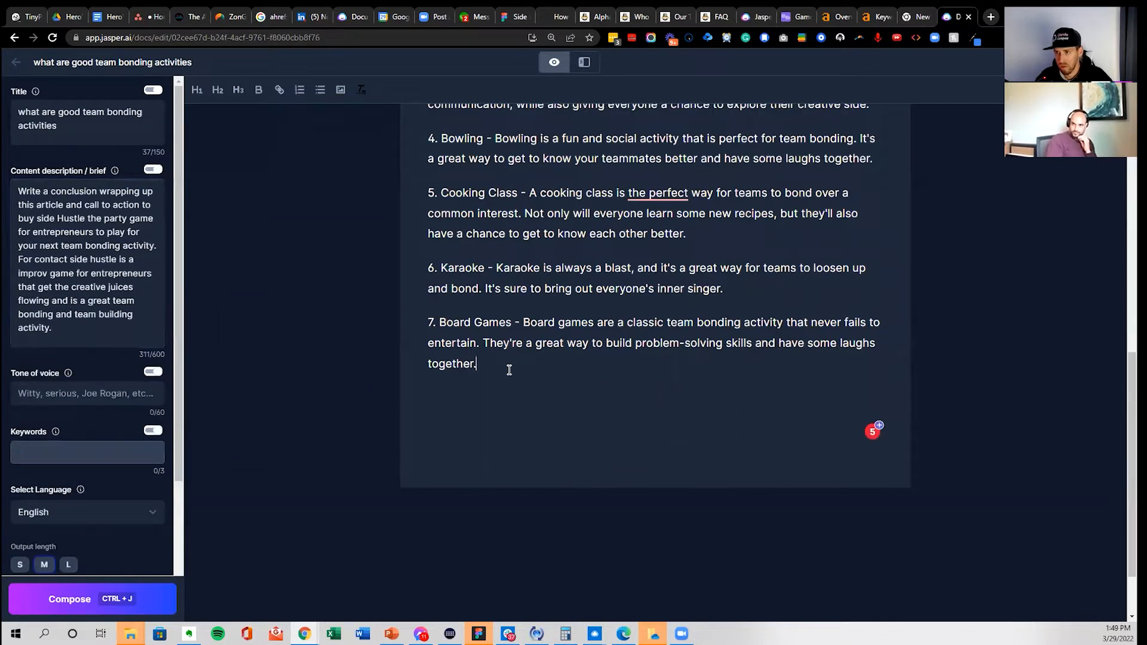
key(Return)
text(>write a)
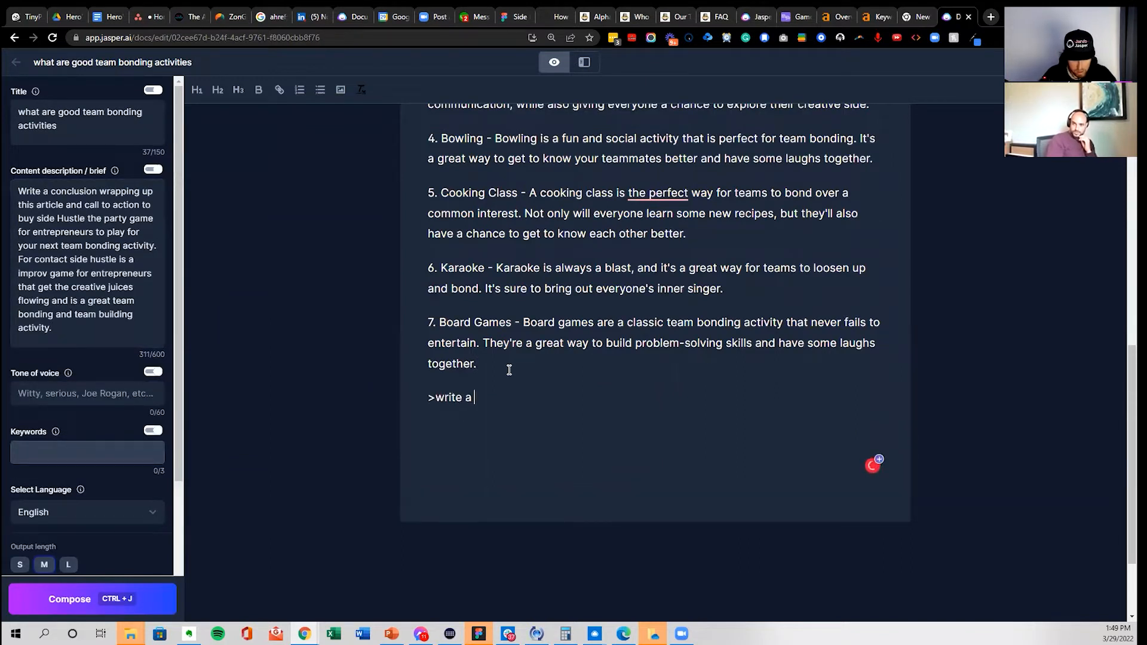
text( CTA for this on The Voice)
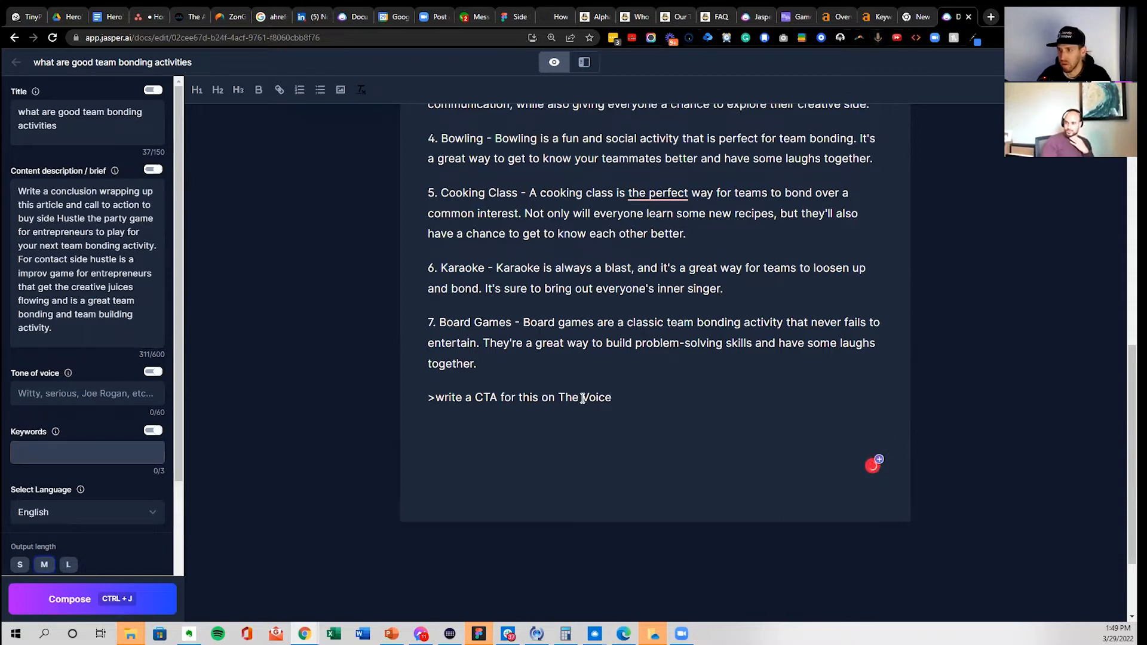
shift+click(560, 399)
key(BackSpace)
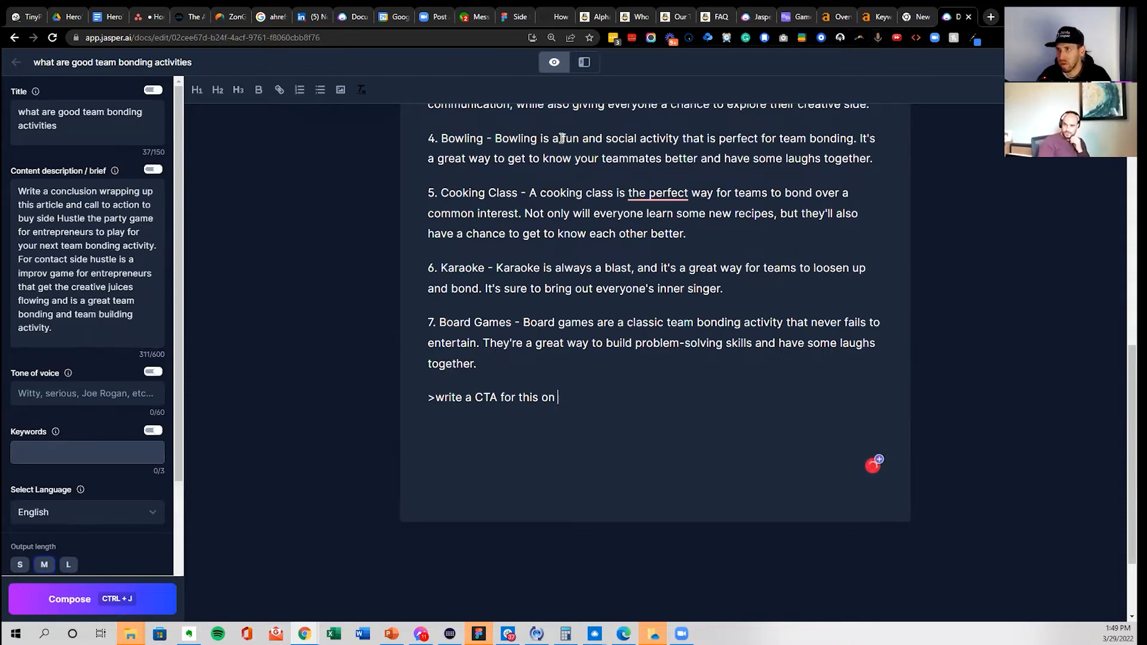
- Copy the tone "Engaging, insightful" from the Paragraph Generator template into the document's tone of voice setting
click(584, 62)
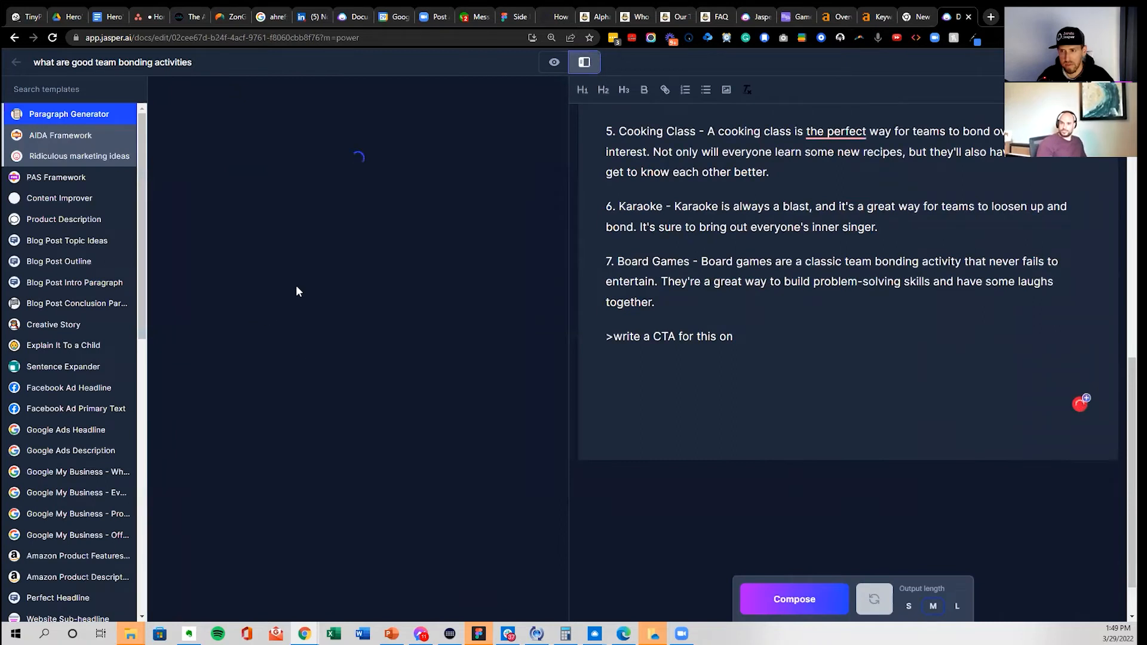
click(283, 336)
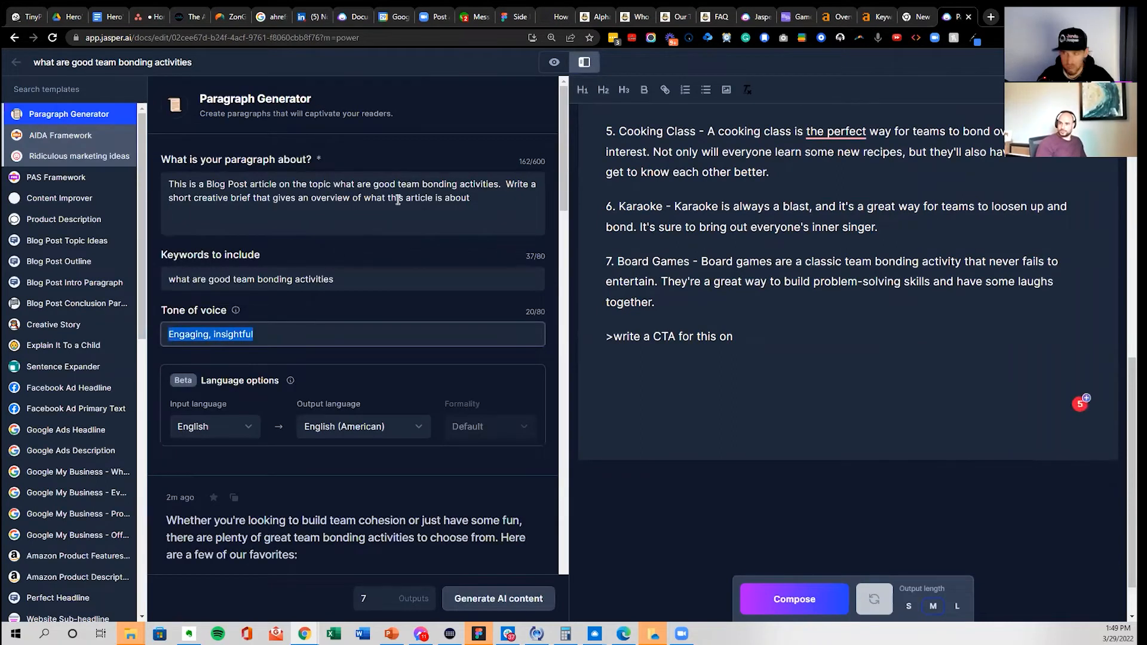
click(560, 68)
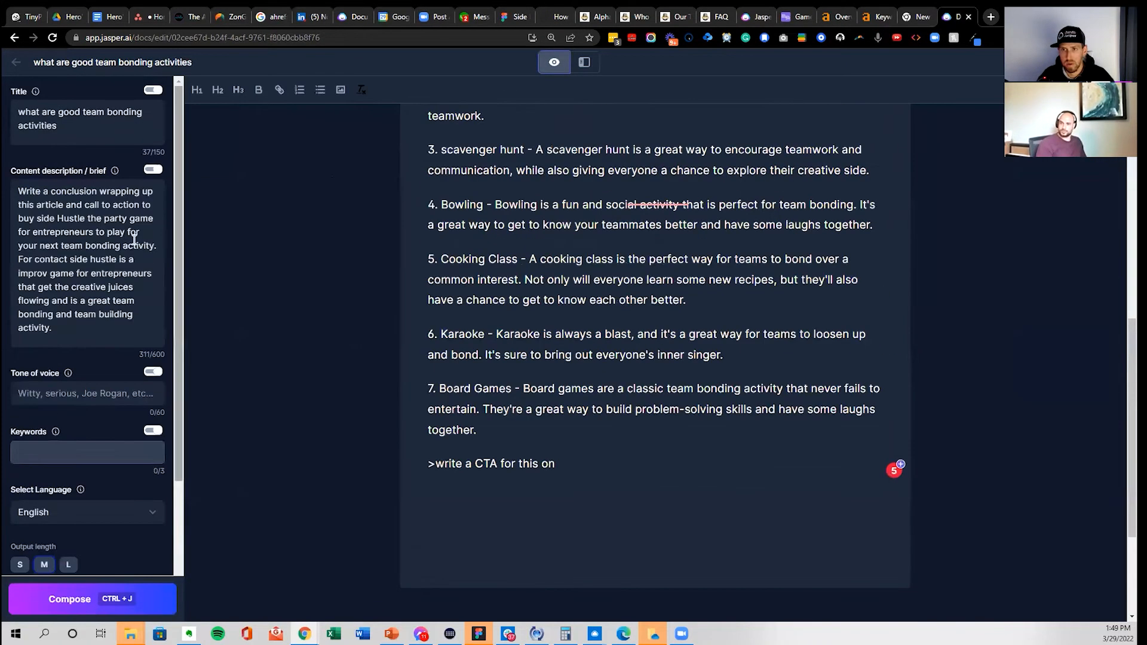
click(78, 394)
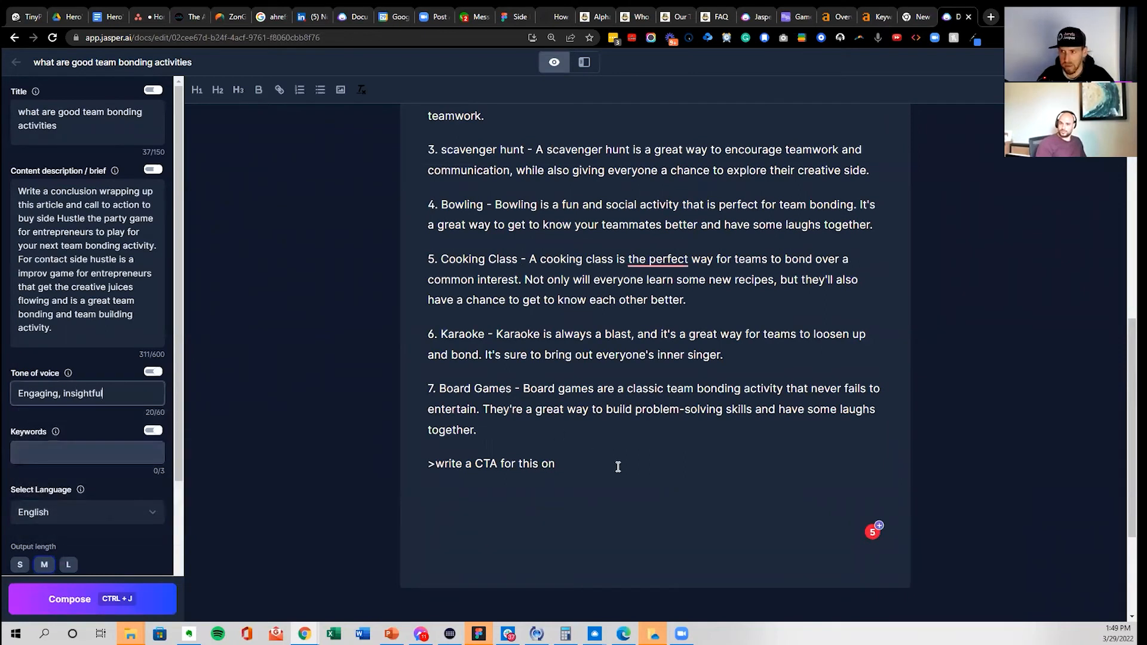
- Review the article's title, its opening paragraphs and the introduction to the activity list
scroll(594, 455, up, 15)
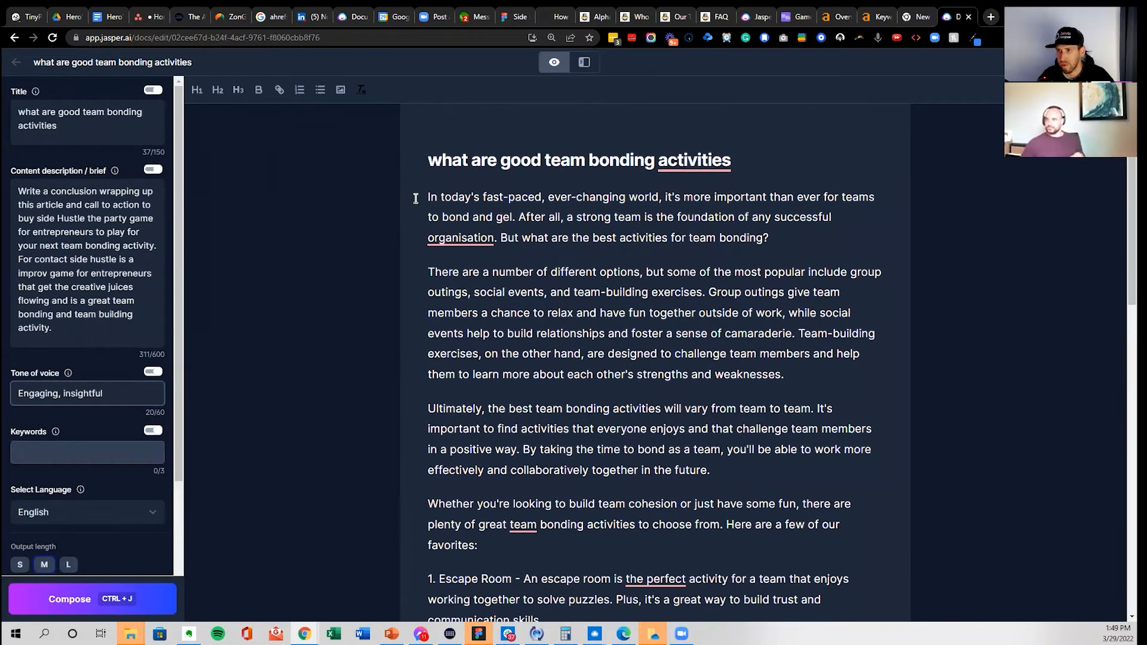
drag(430, 161, 848, 160)
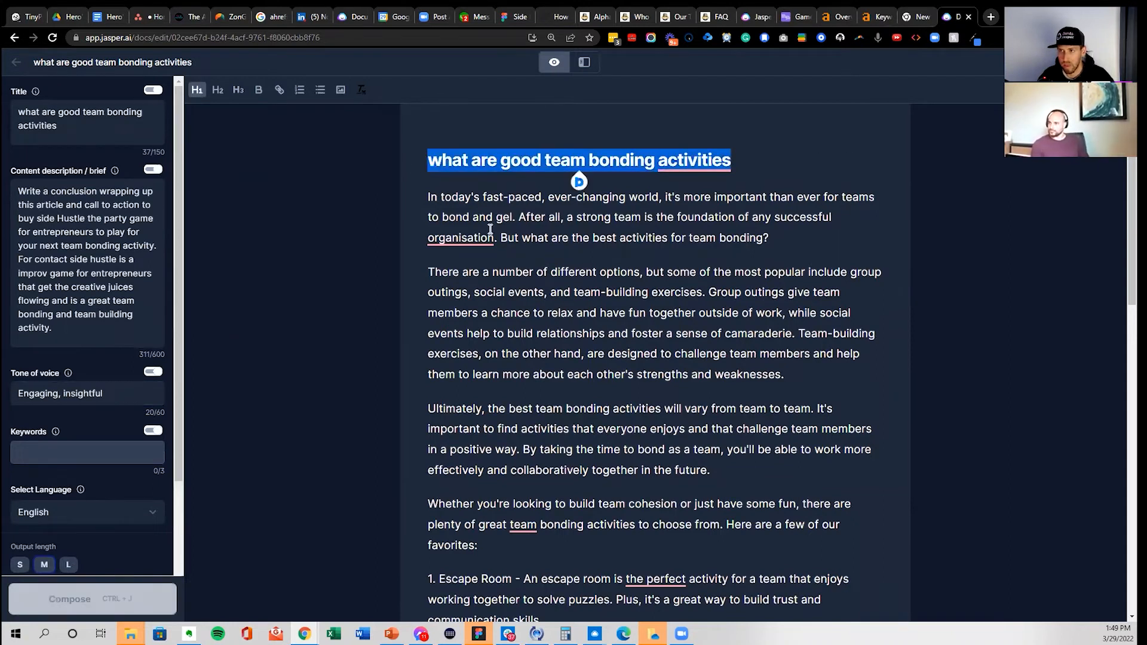
drag(424, 198, 792, 487)
scroll(744, 374, down, 1)
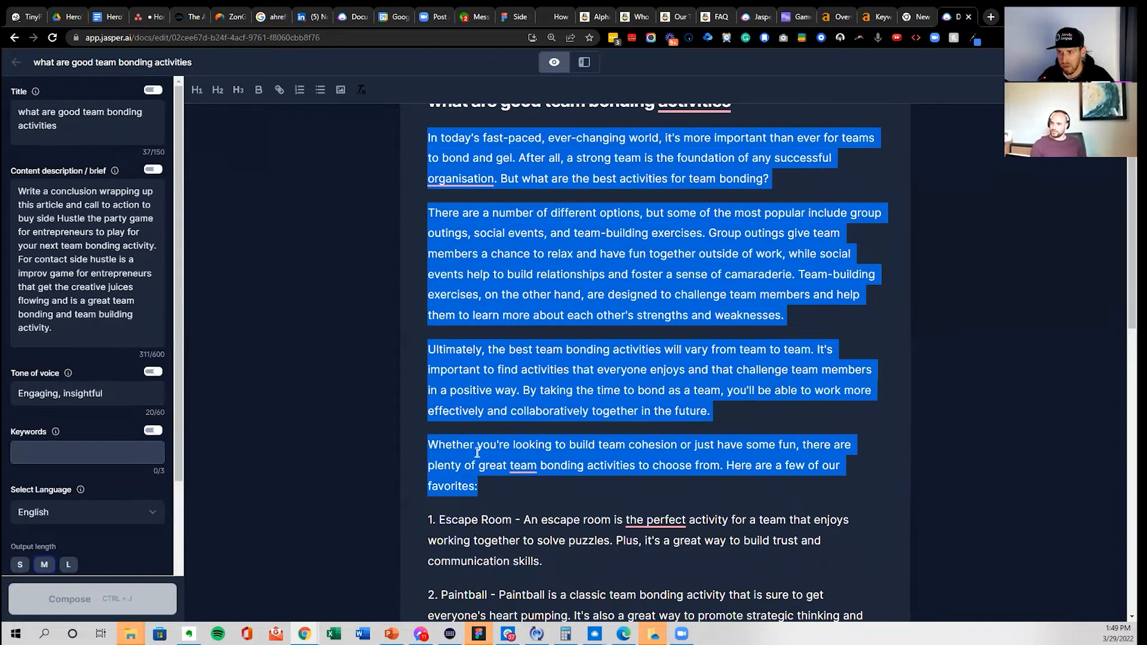
click(488, 349)
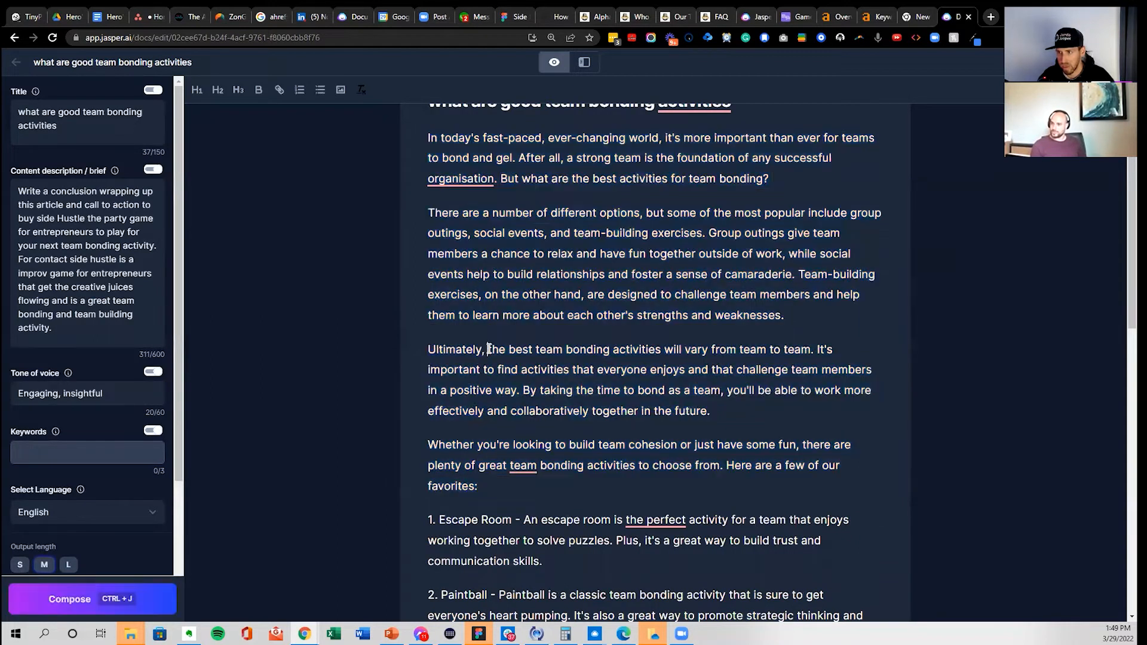
drag(489, 349, 674, 371)
key(ctrl+j)
scroll(421, 331, down, 2)
drag(428, 326, 712, 310)
scroll(468, 328, down, 1)
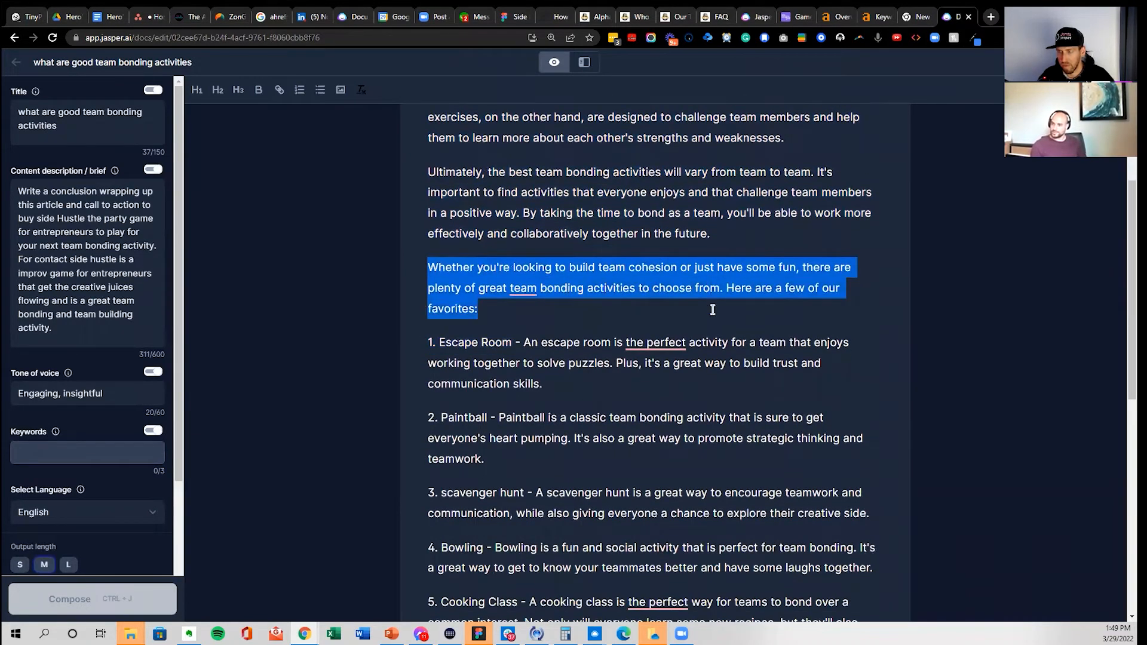
- Review the numbered activities 1 to 7 and the content brief for the conclusion
scroll(486, 215, down, 3)
drag(418, 165, 436, 360)
click(437, 372)
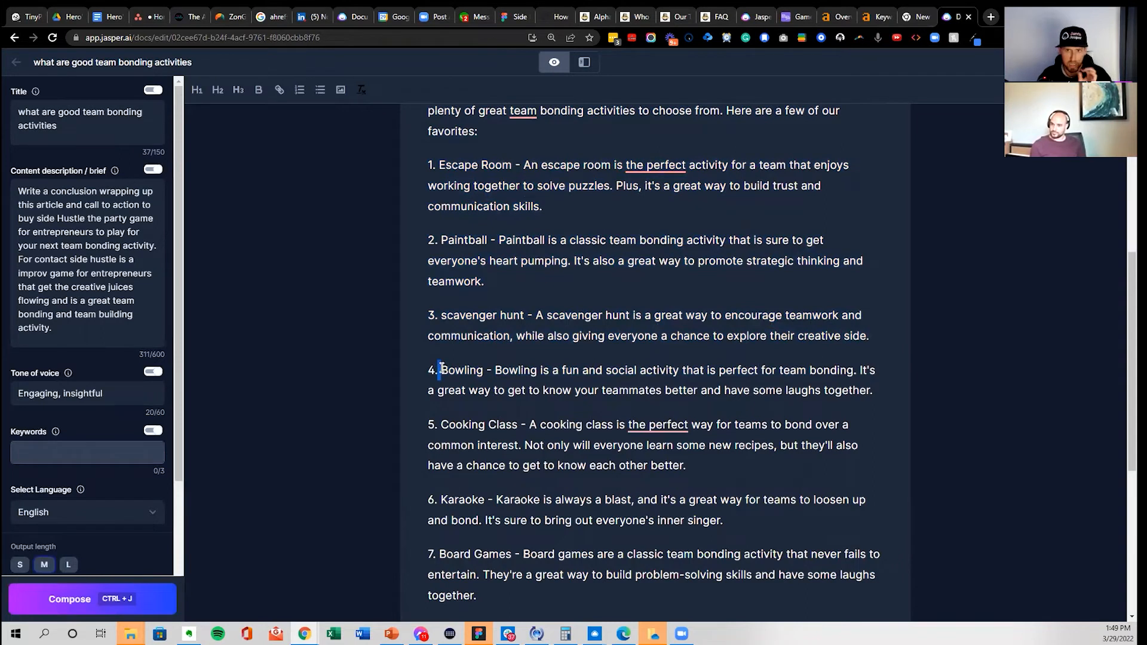
drag(438, 371, 514, 417)
scroll(506, 398, down, 2)
scroll(520, 396, down, 1)
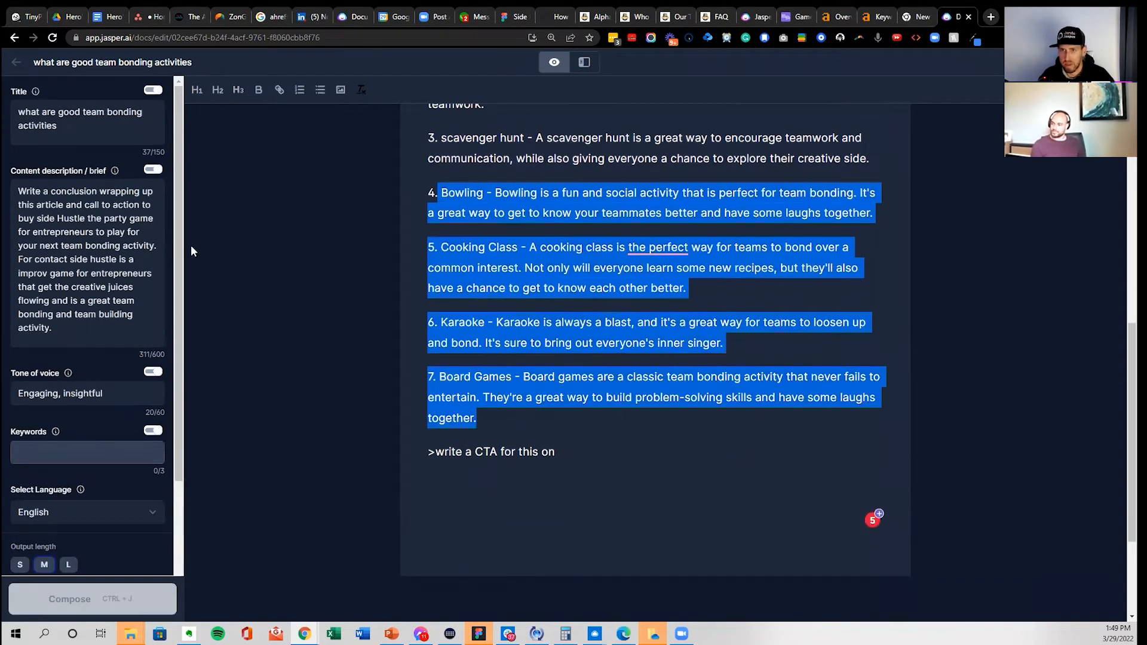
click(139, 236)
key(ctrl+a)
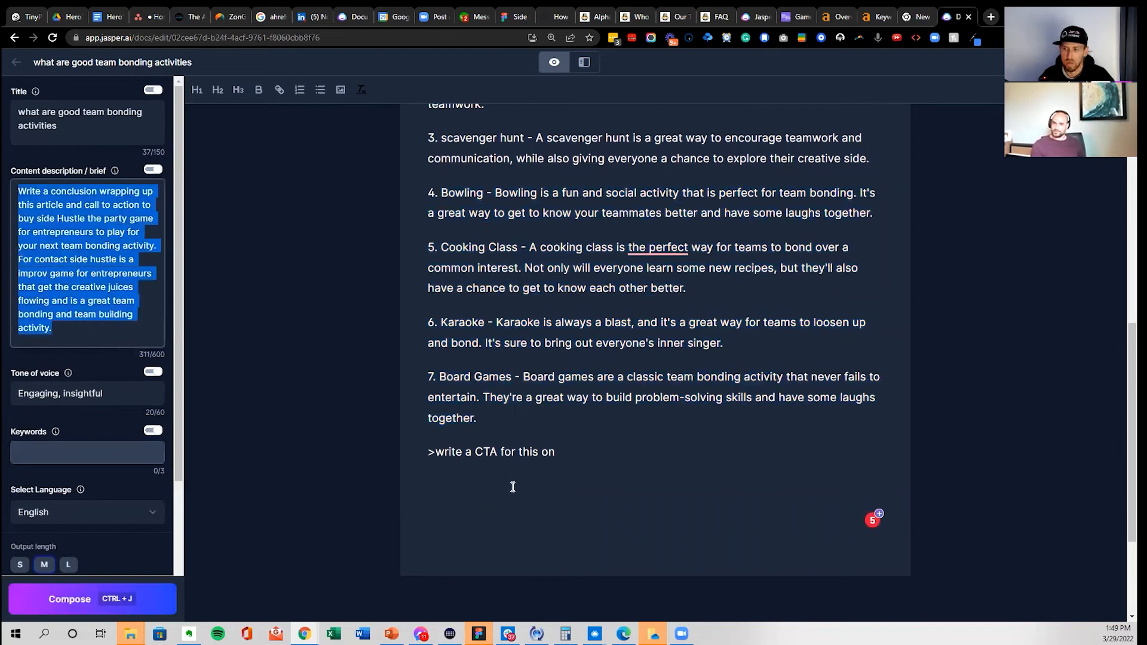
- Change the command line to ">write a conclusion and CTA for this on article" and run it
click(599, 455)
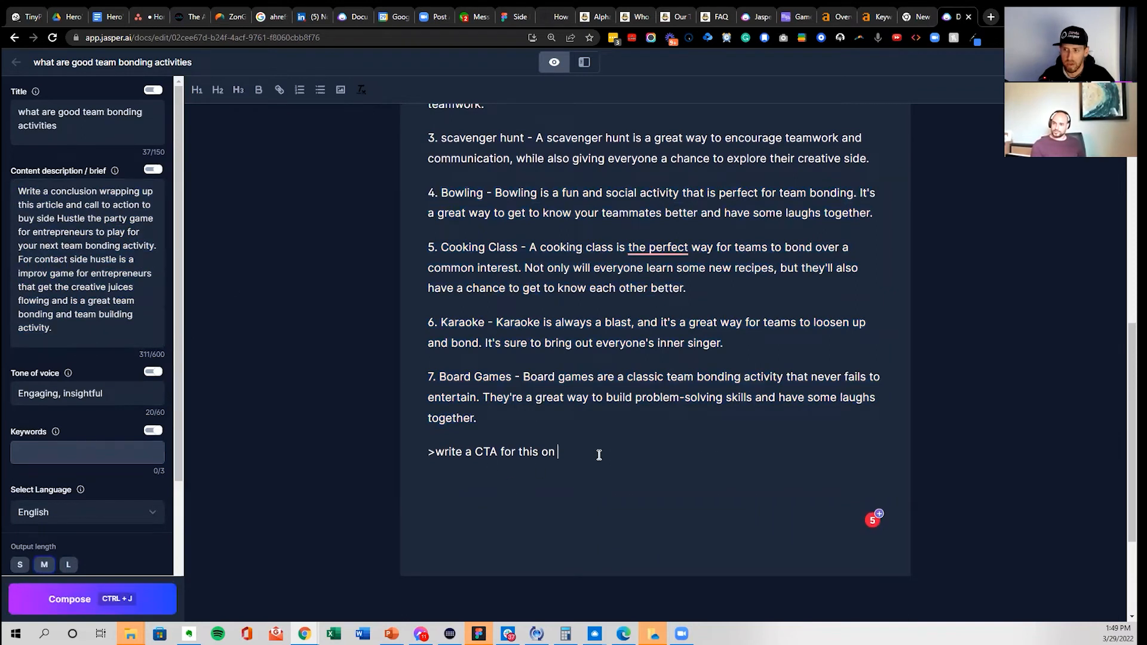
click(471, 450)
text(conclusion)
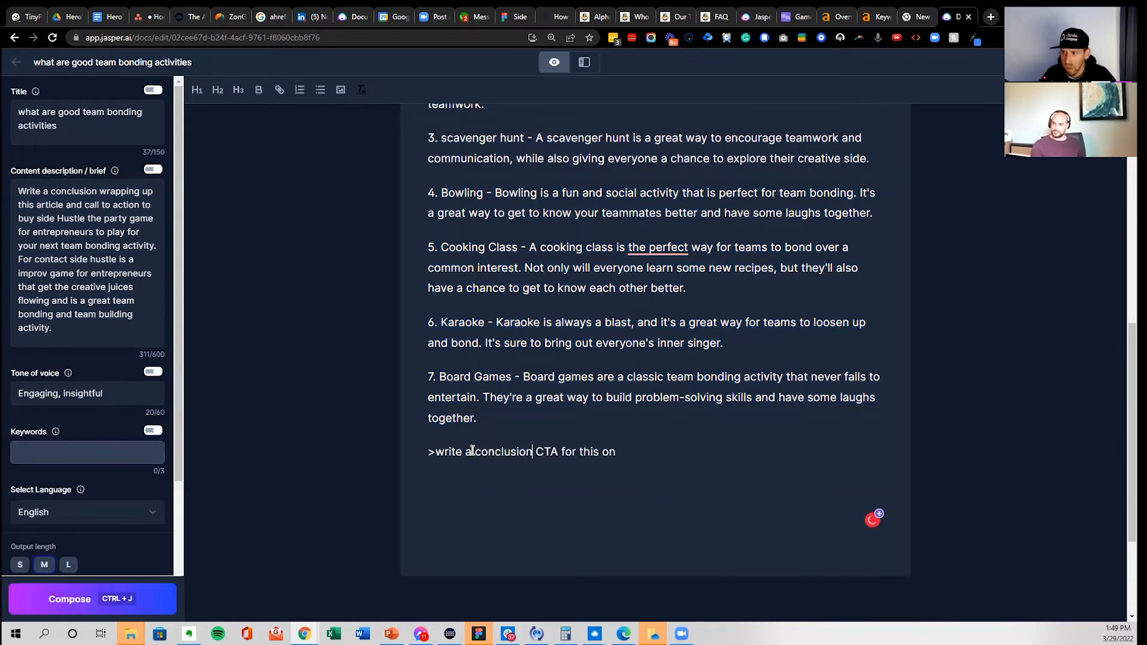
text( and)
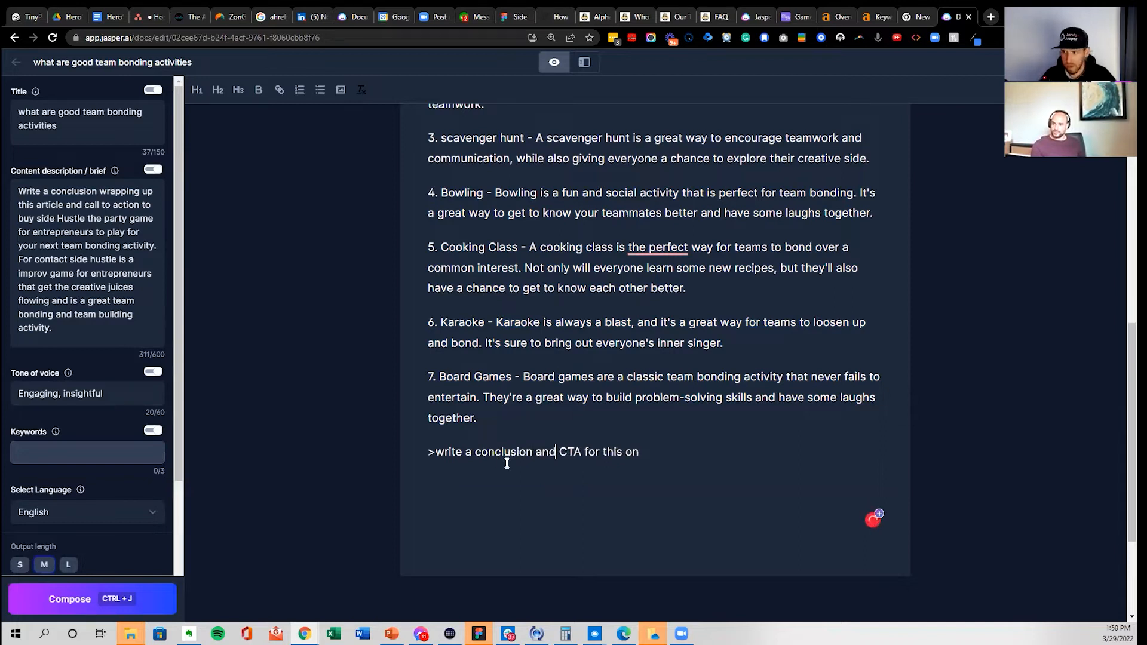
text( CTA for this on article)
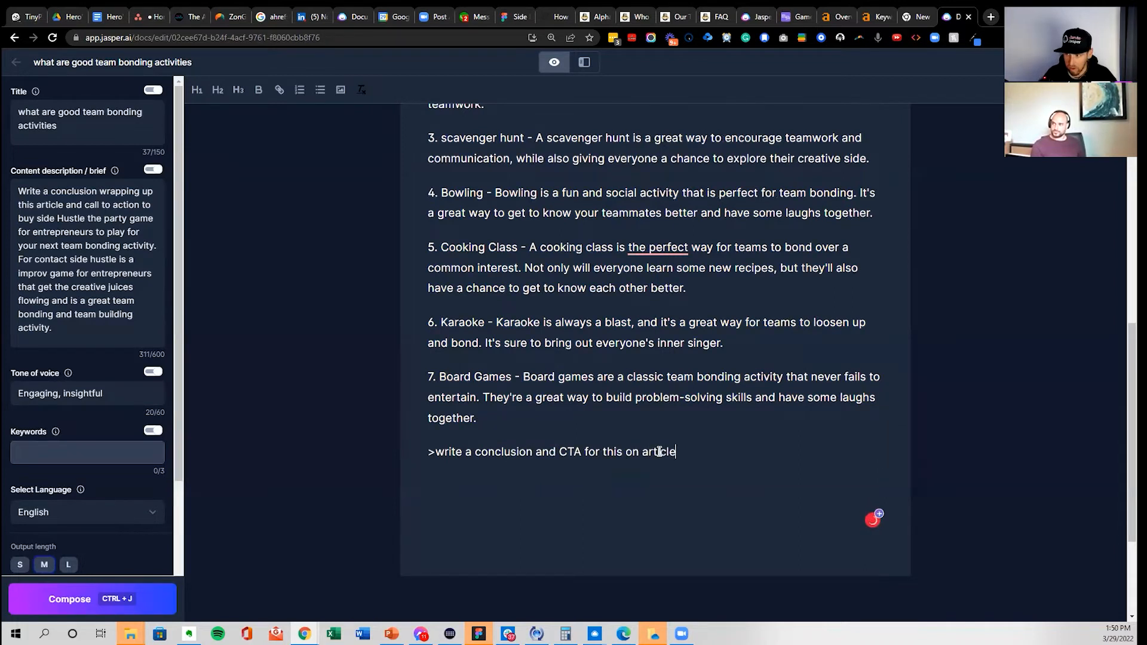
key(ctrl+Return)
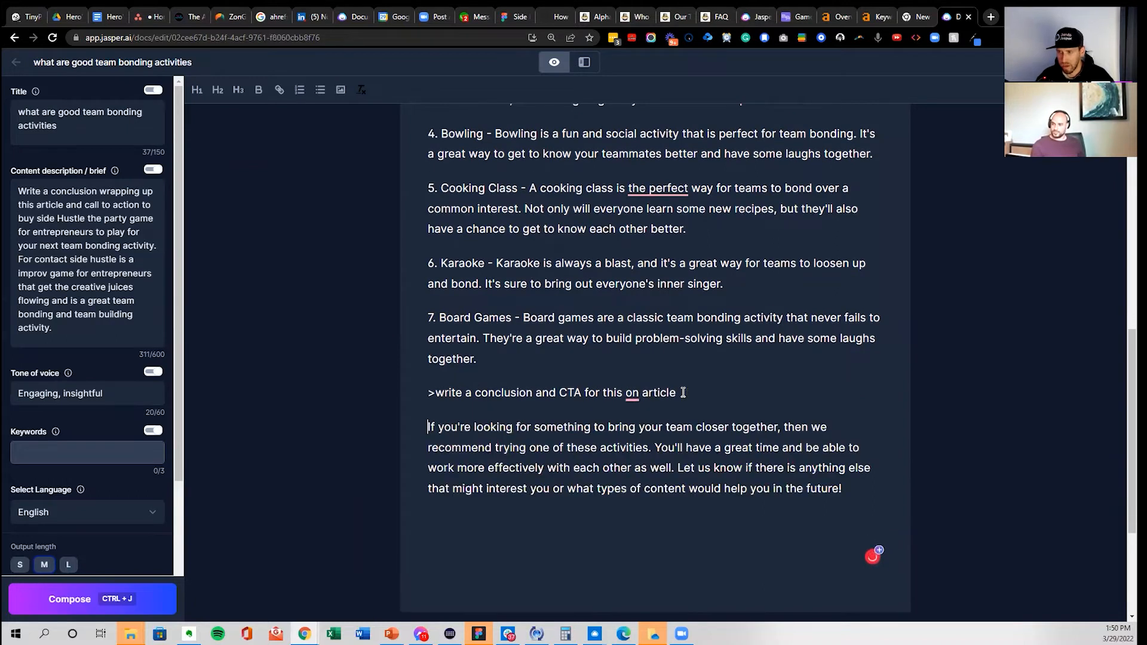
- Read through the generated conclusion and delete its last sentence, beginning "Let us know if there is anything else"
drag(423, 428, 560, 442)
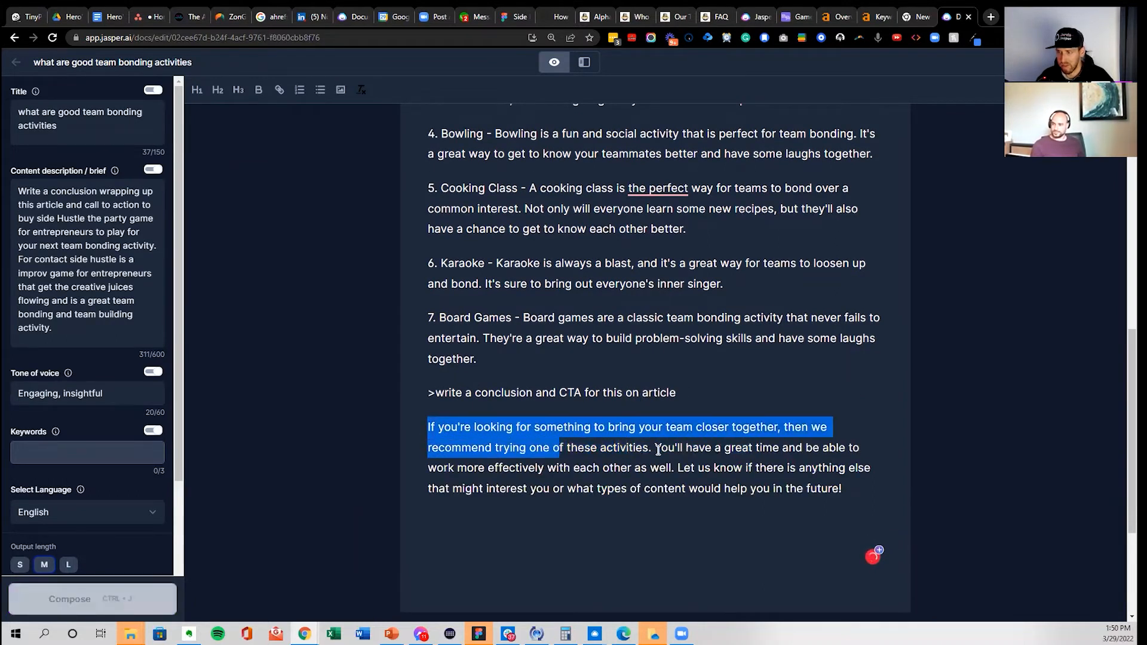
drag(652, 448, 867, 488)
click(693, 469)
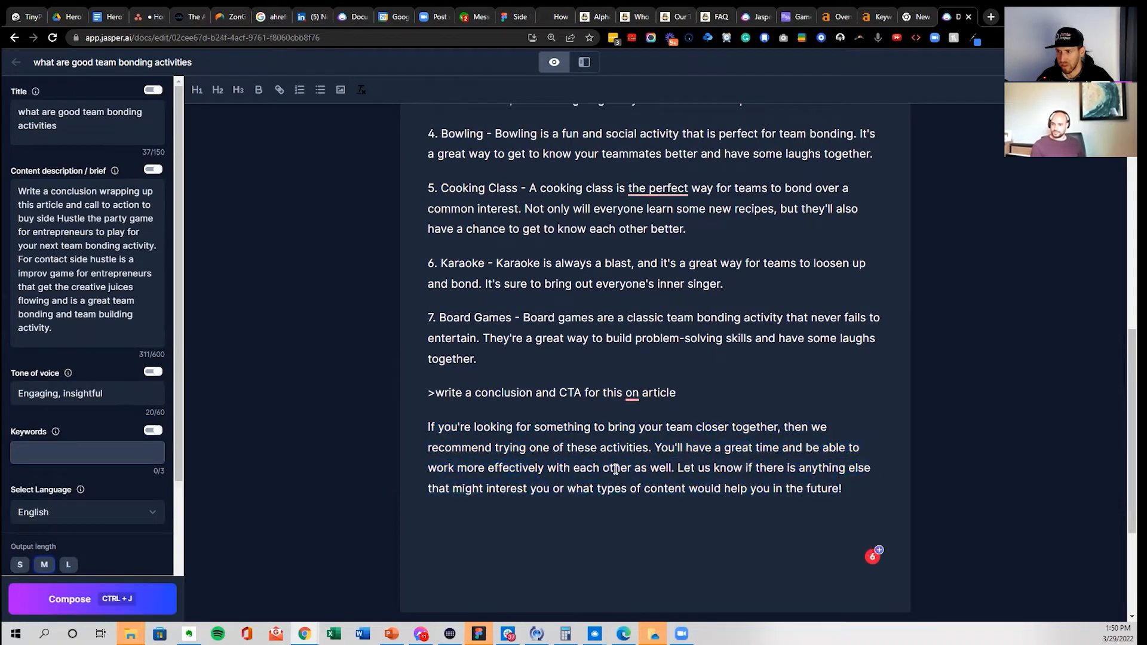
drag(677, 466, 901, 505)
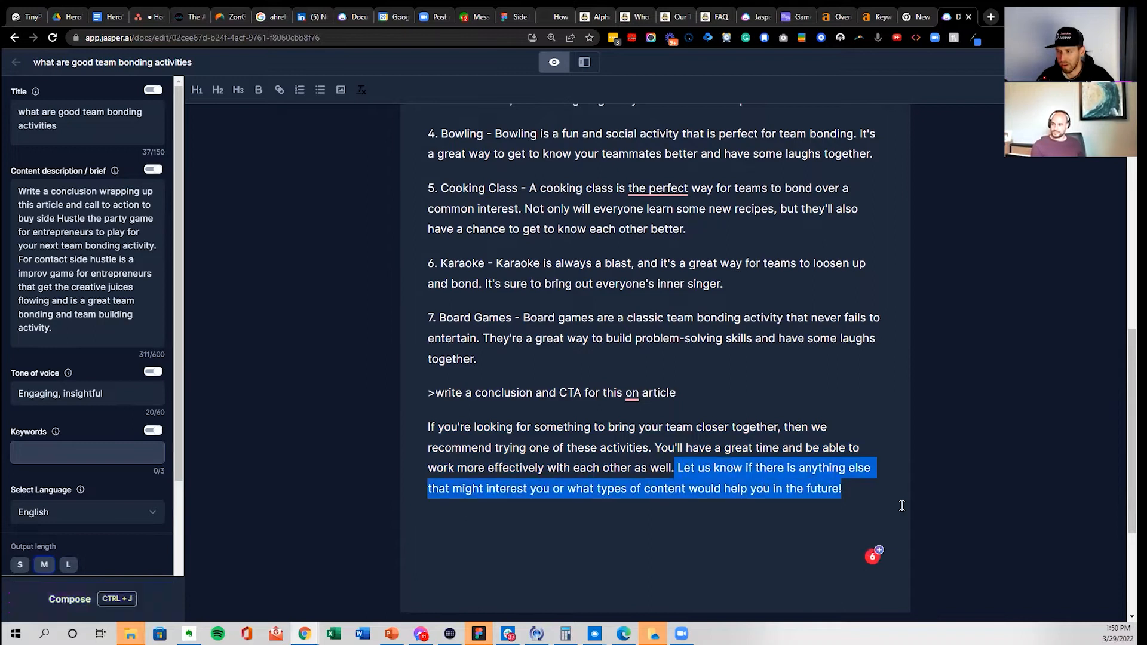
key(Return)
key(Return)
key(BackSpace)
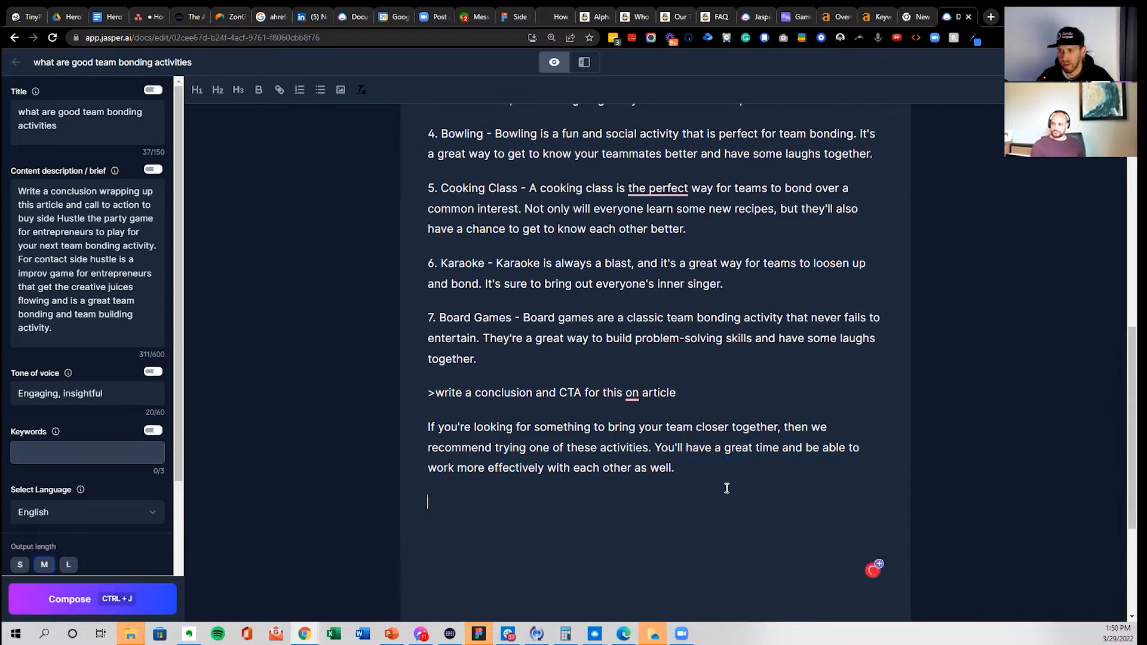
- Append "A great team bonding board game is SideHustle: The Party Game for Entrepreneurs" to the conclusion paragraph
drag(655, 447, 675, 467)
key(ctrl+j)
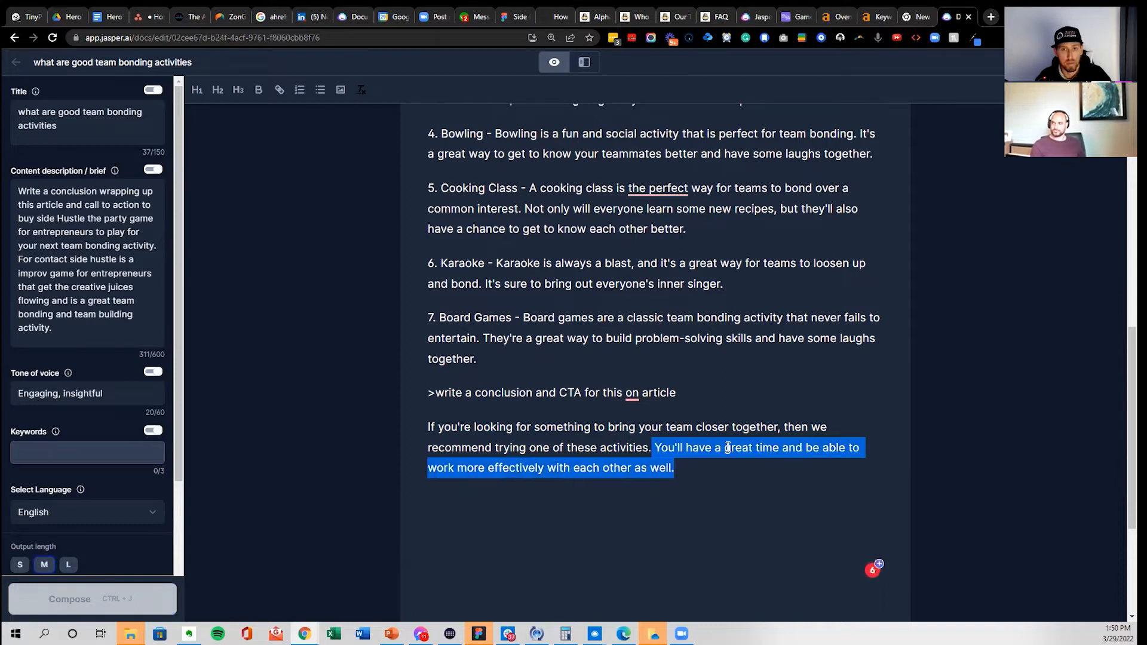
text(A great team bonding)
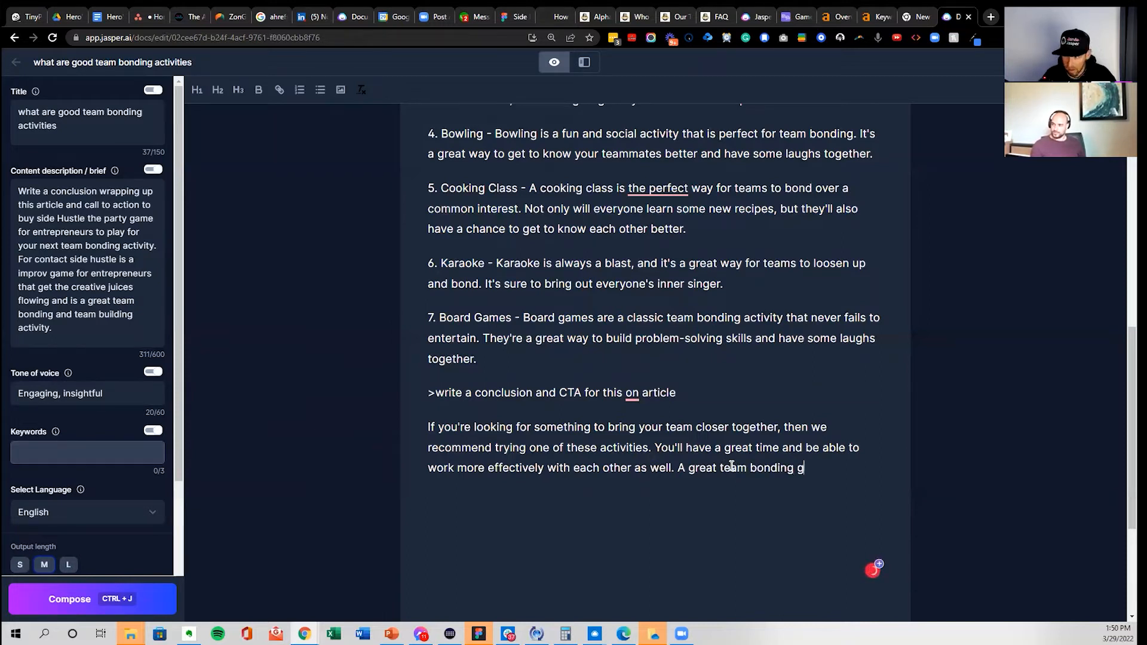
text(game is SideHustle)
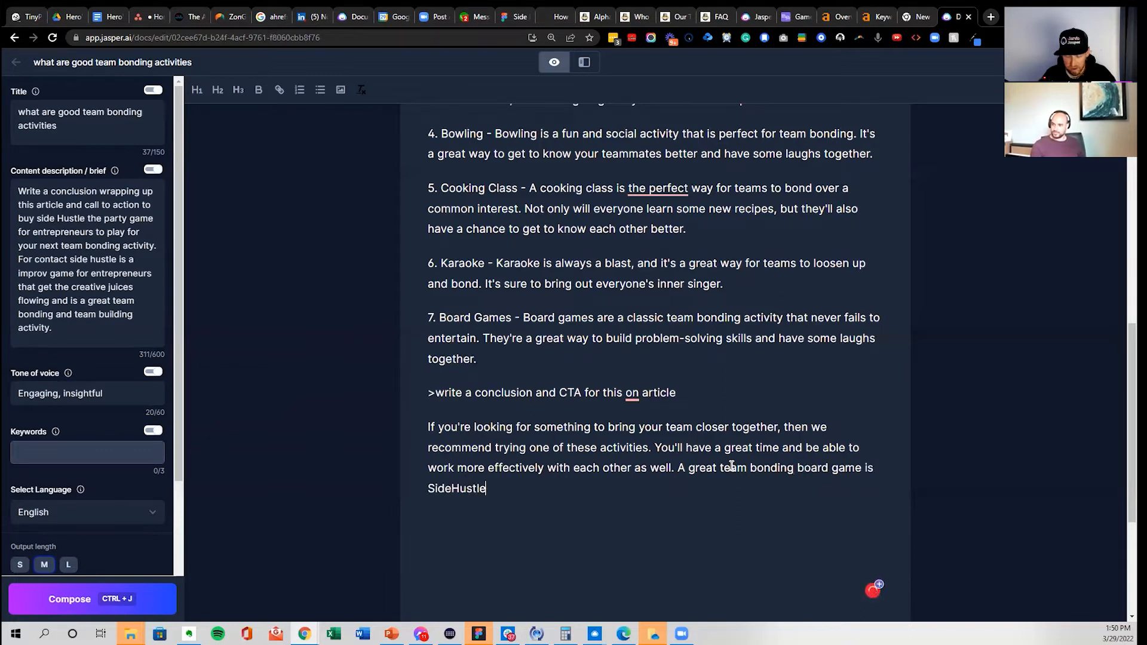
text(: The P)
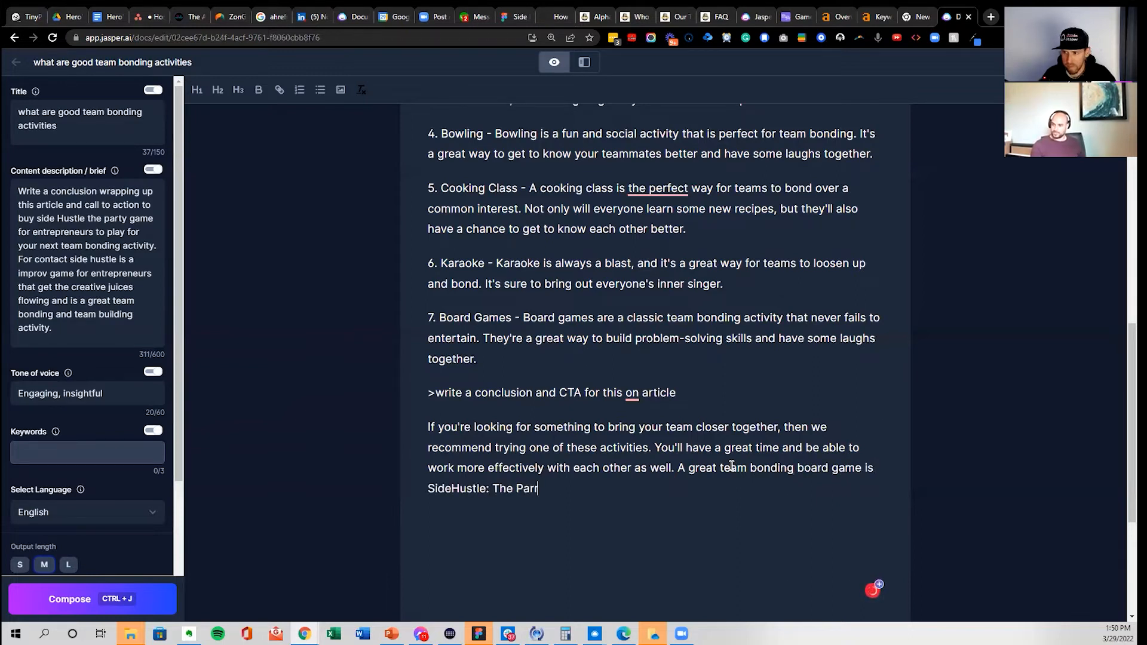
text(arty Game on Entrepreneurs)
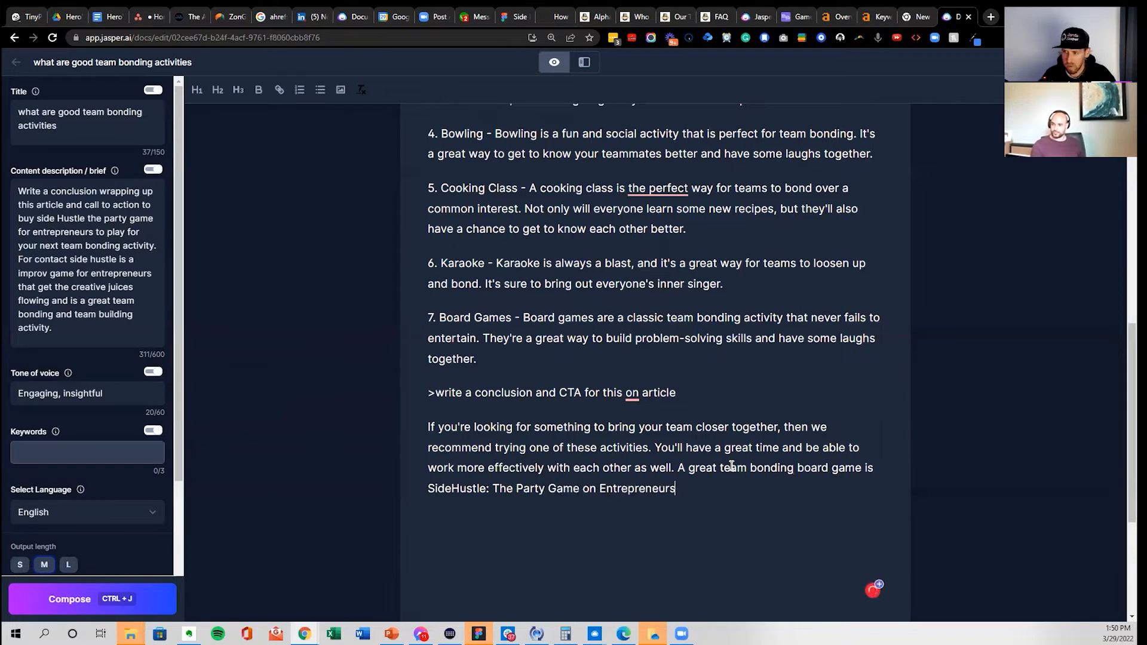
double_click(588, 488)
text(for)
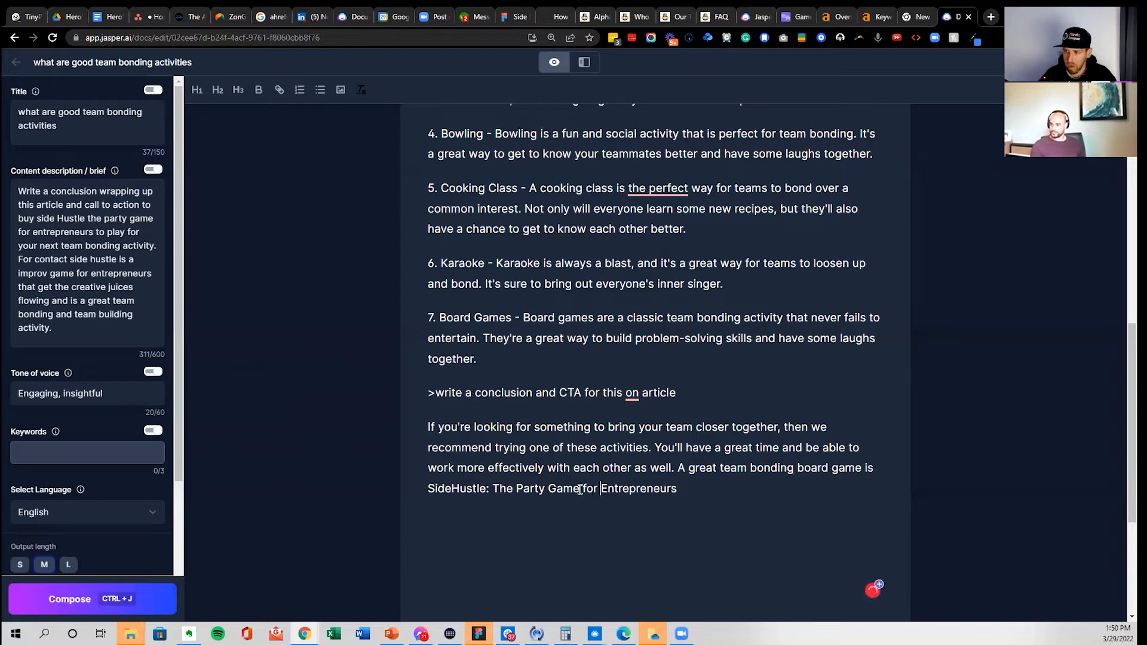
- Continue the SideHustle sentence with "which can be purchased" and have the AI compose the rest
click(762, 485)
text(which can pe)
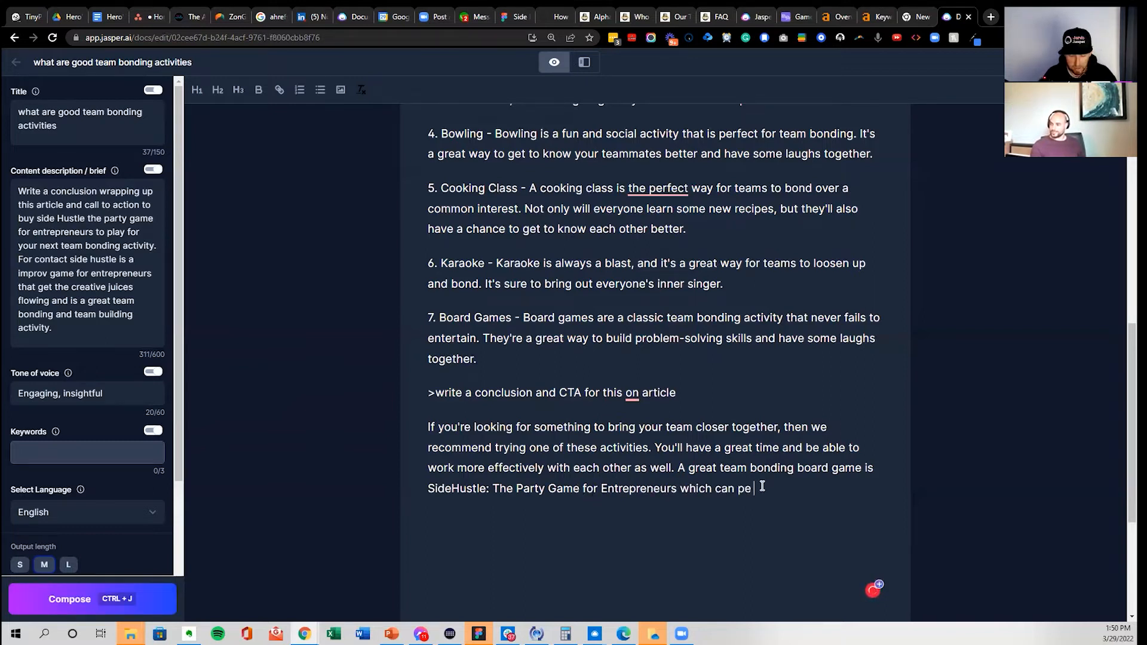
key(BackSpace)
key(BackSpace)
text(be pur)
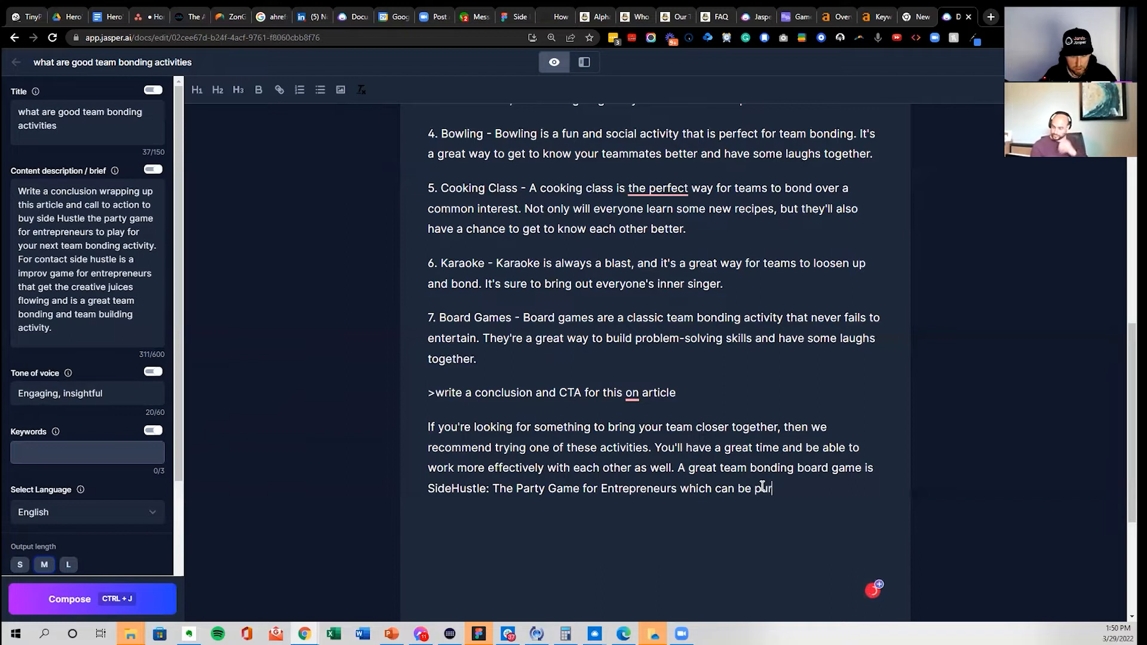
text(chased)
key(ctrl+j)
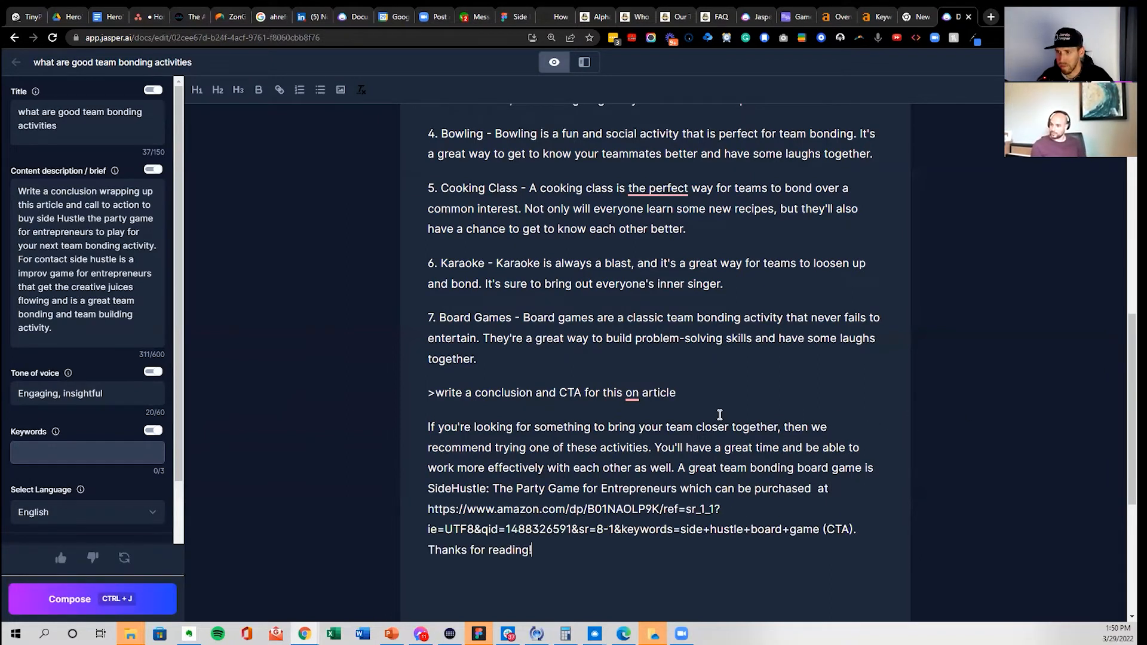
scroll(713, 422, down, 2)
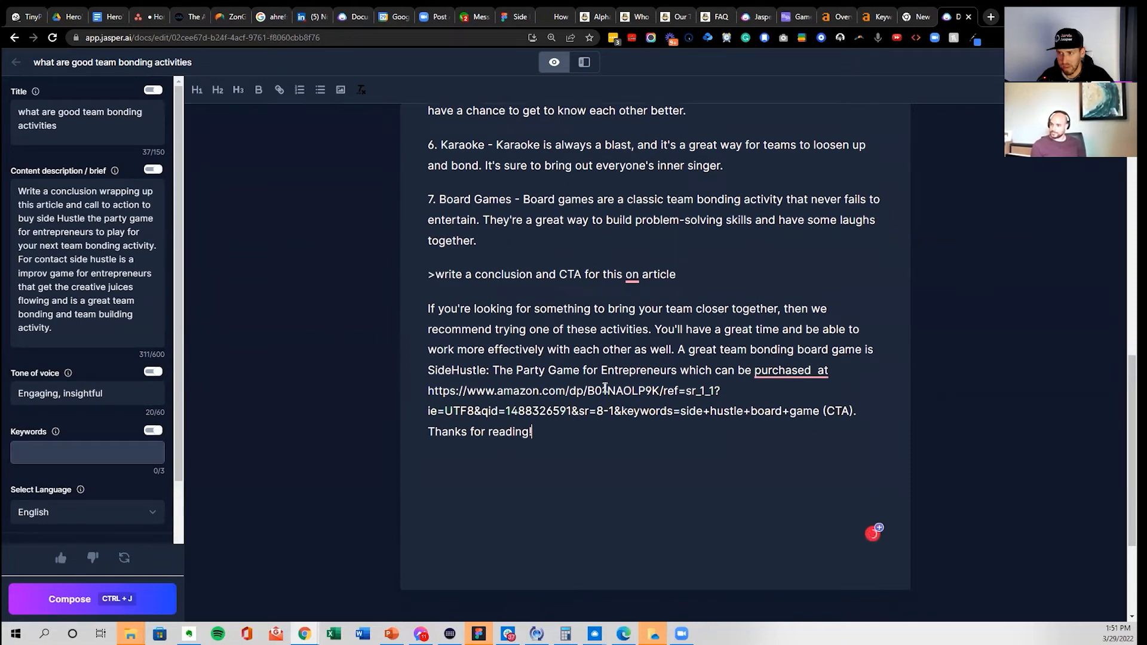
- Remove the extra space after "purchased" in the conclusion and correct "organisation" to "organization" in the opening paragraph
click(816, 370)
key(BackSpace)
scroll(603, 427, up, 15)
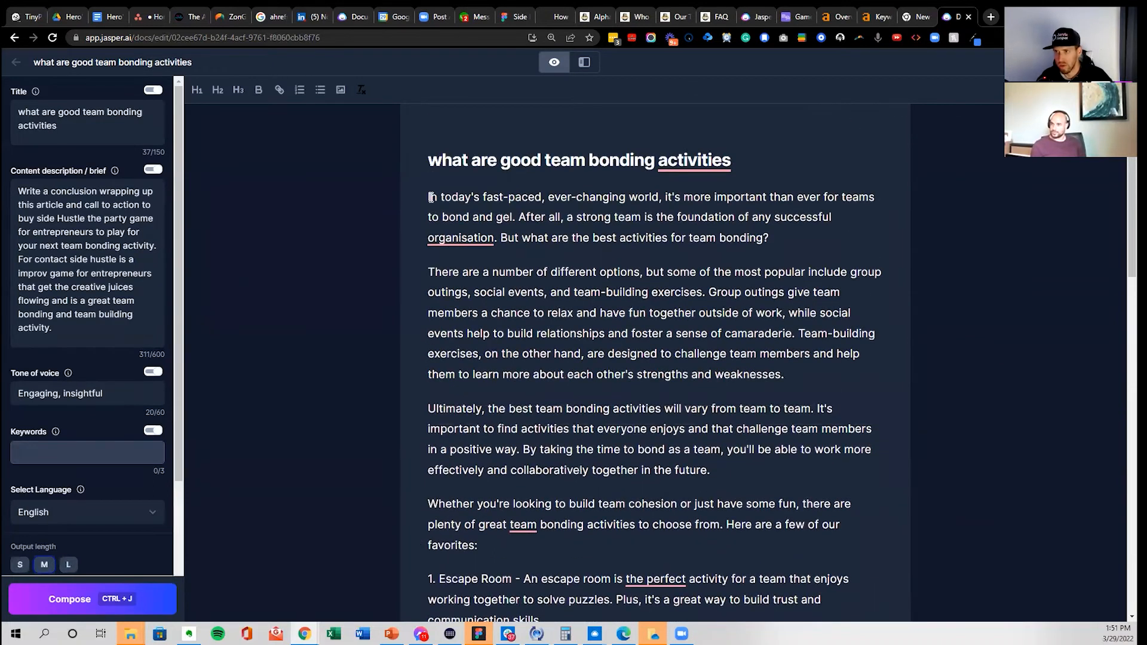
drag(421, 195, 762, 245)
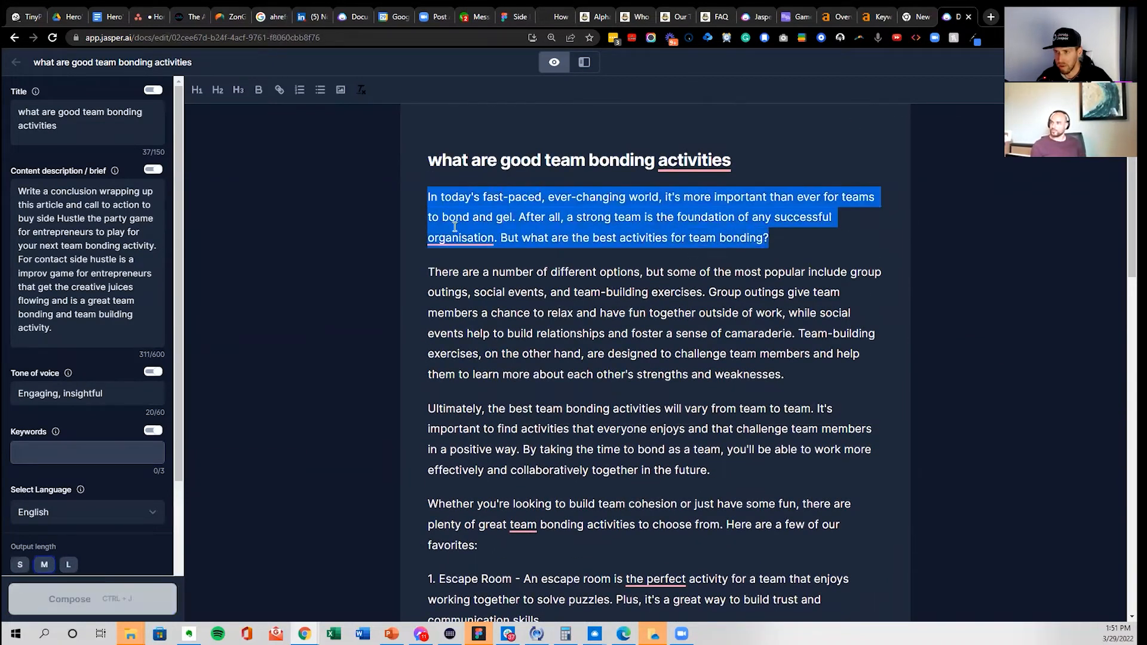
mouse_move(457, 239)
click(455, 270)
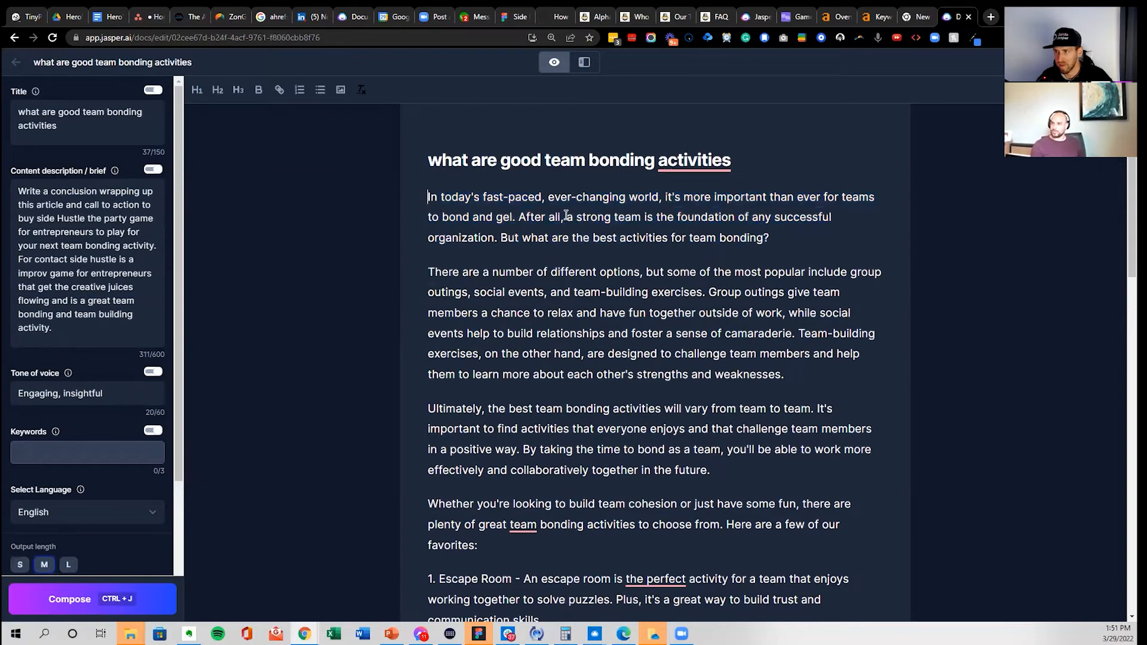
- Read through the introductory paragraphs, from the opening one to the lead-in ending "Here are a few of our favorites"
drag(566, 215, 884, 267)
click(402, 284)
drag(713, 290, 785, 375)
scroll(561, 367, down, 1)
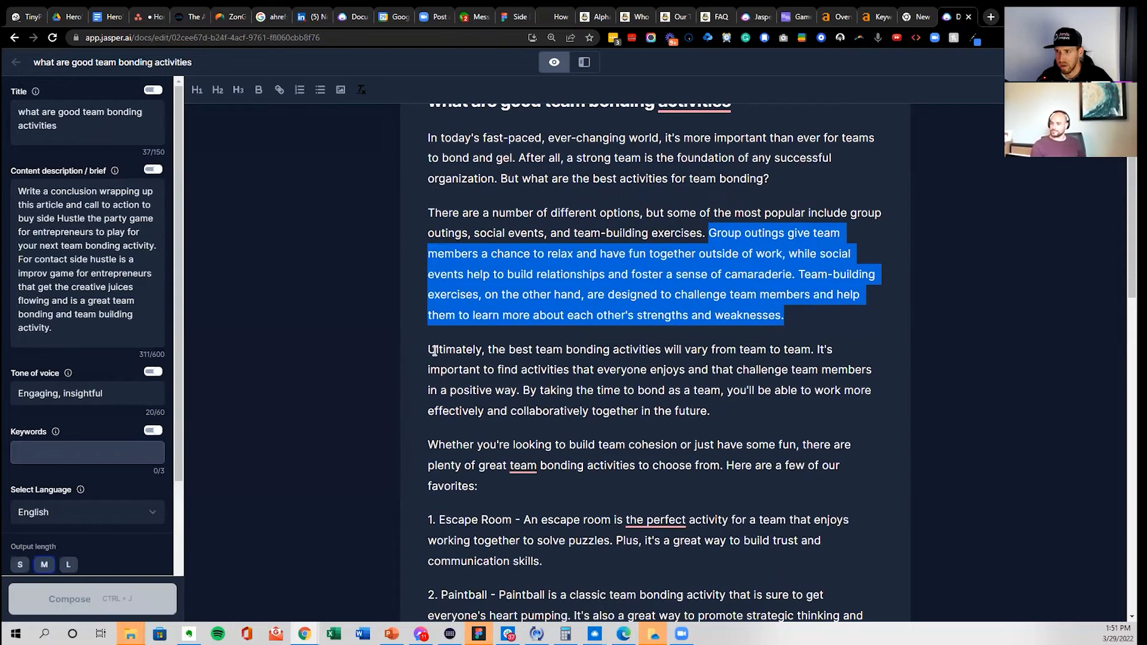
drag(427, 350, 756, 411)
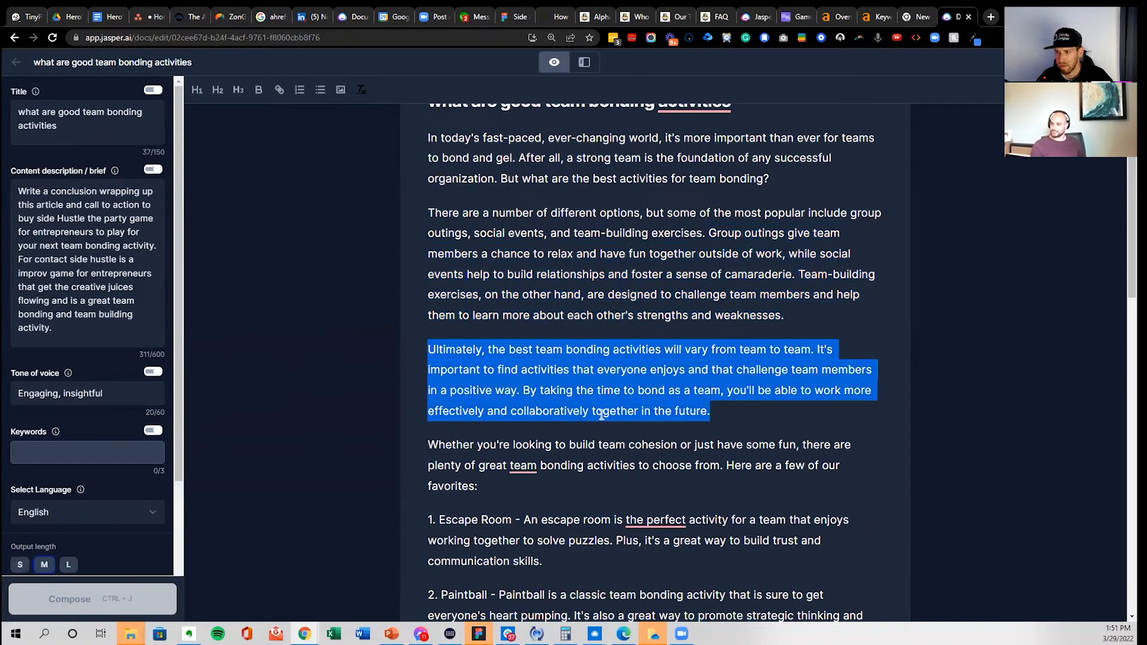
scroll(601, 415, down, 2)
drag(427, 317, 529, 369)
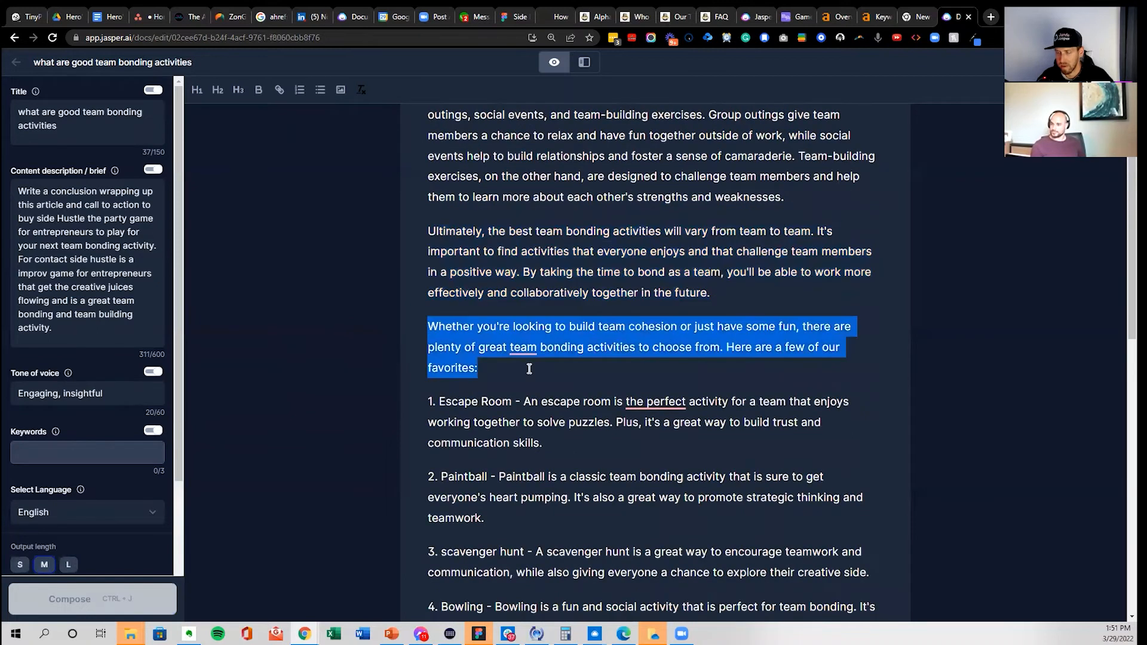
scroll(672, 263, down, 2)
- Accept the article correction "a perfect" in both the Escape Room and Cooking Class items
mouse_move(670, 280)
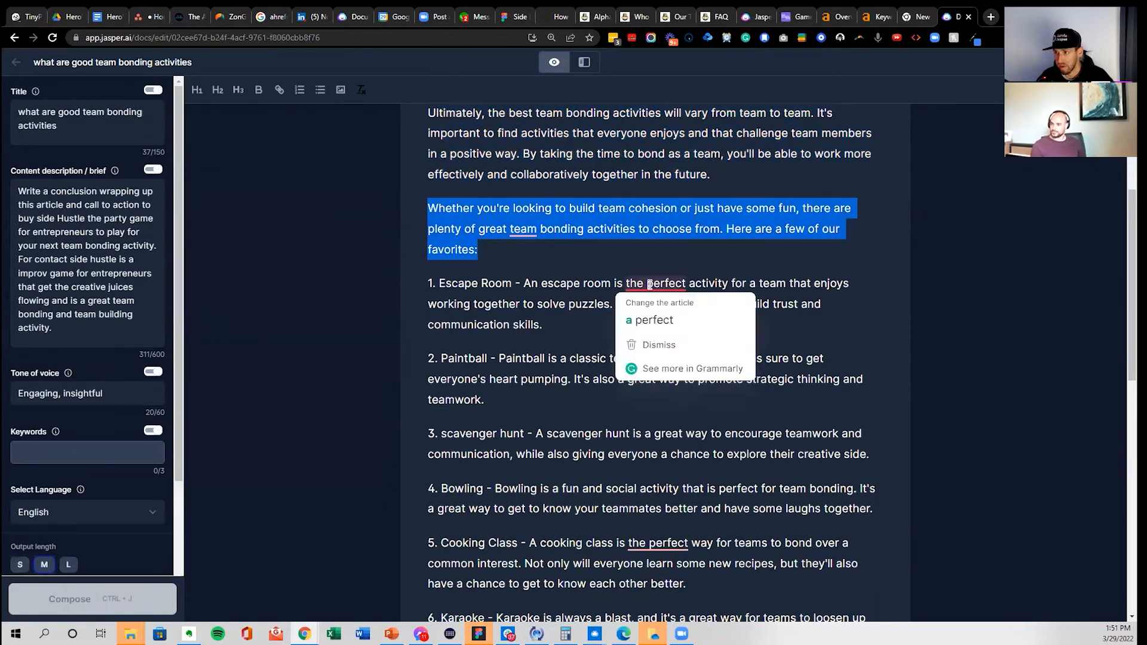
click(651, 316)
scroll(633, 299, down, 3)
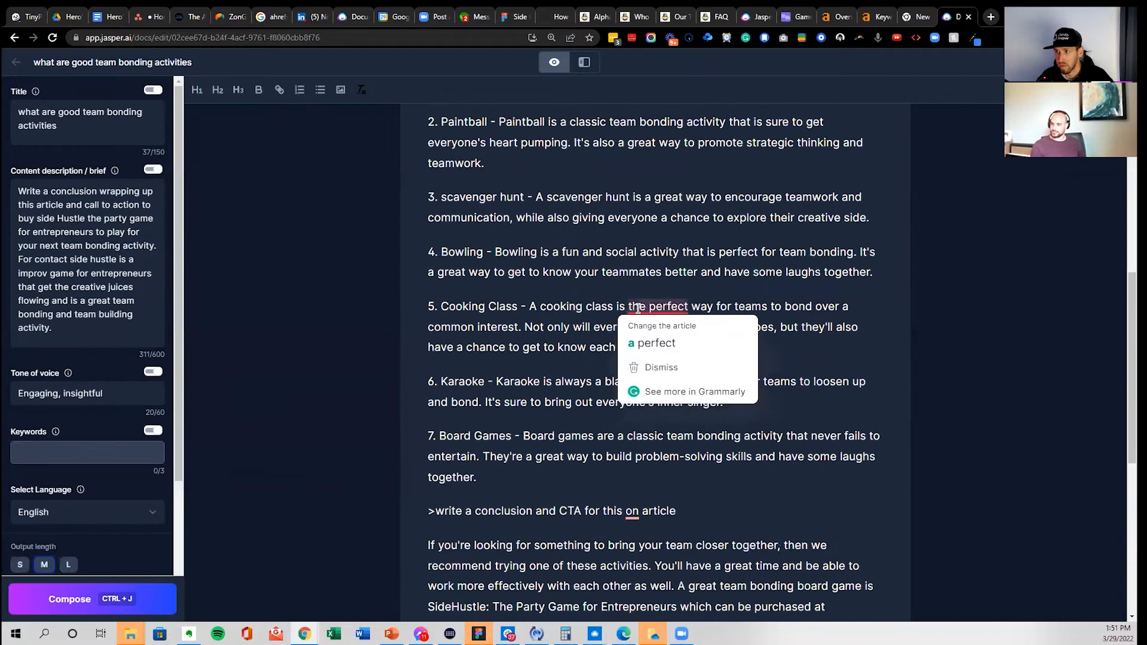
click(642, 322)
scroll(646, 313, down, 5)
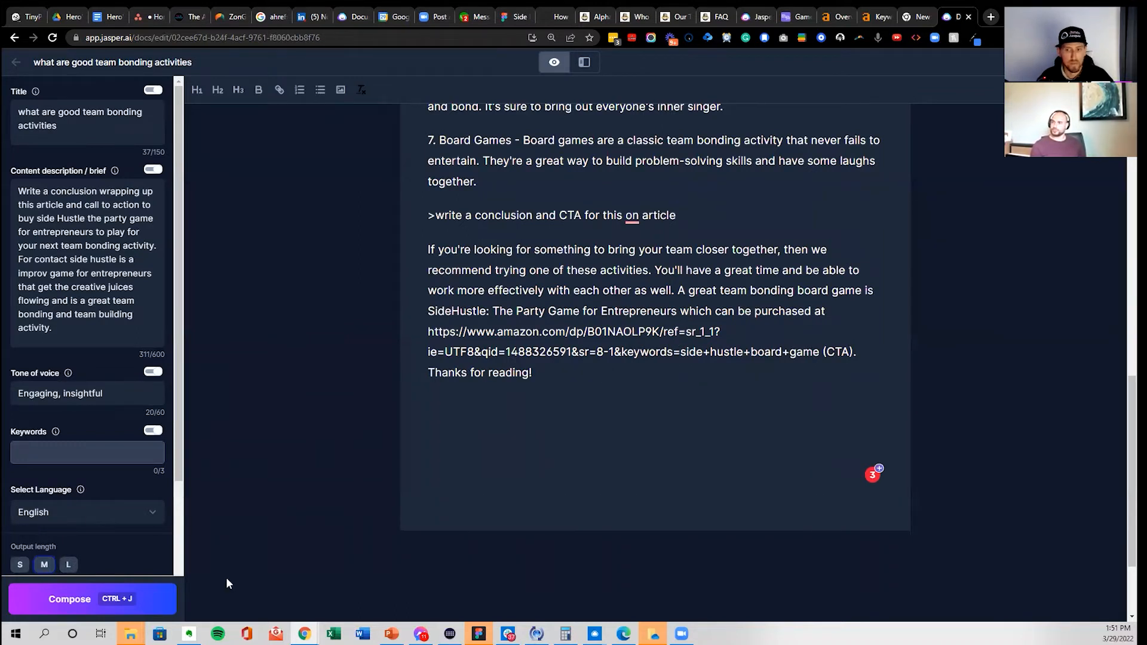
scroll(539, 369, up, 10)
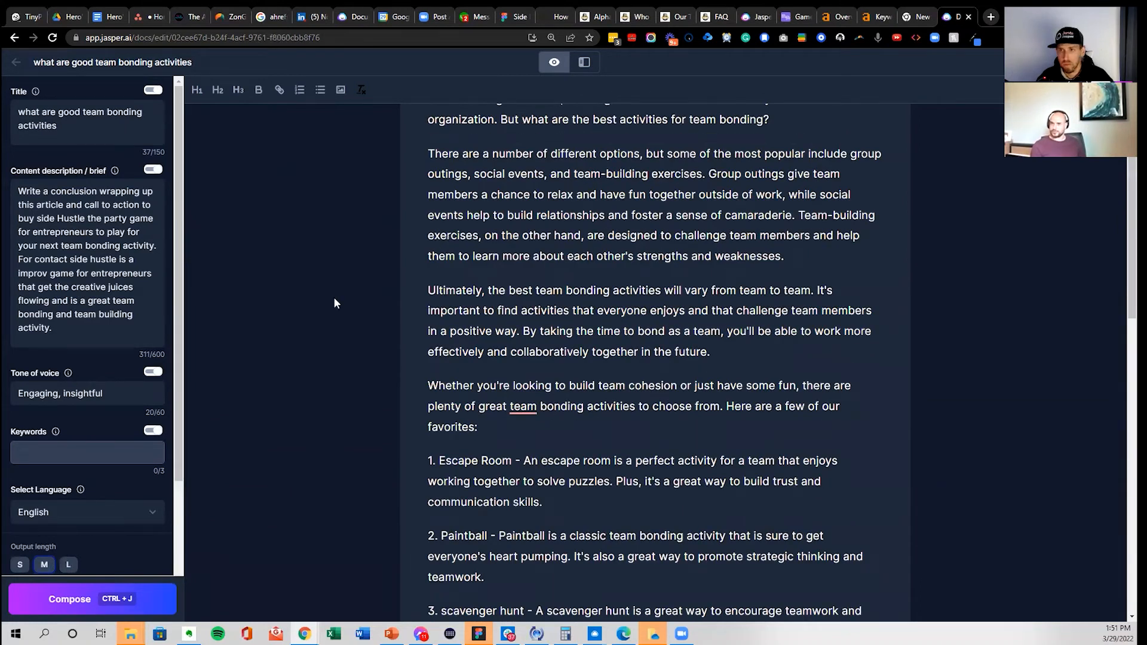
scroll(334, 303, up, 2)
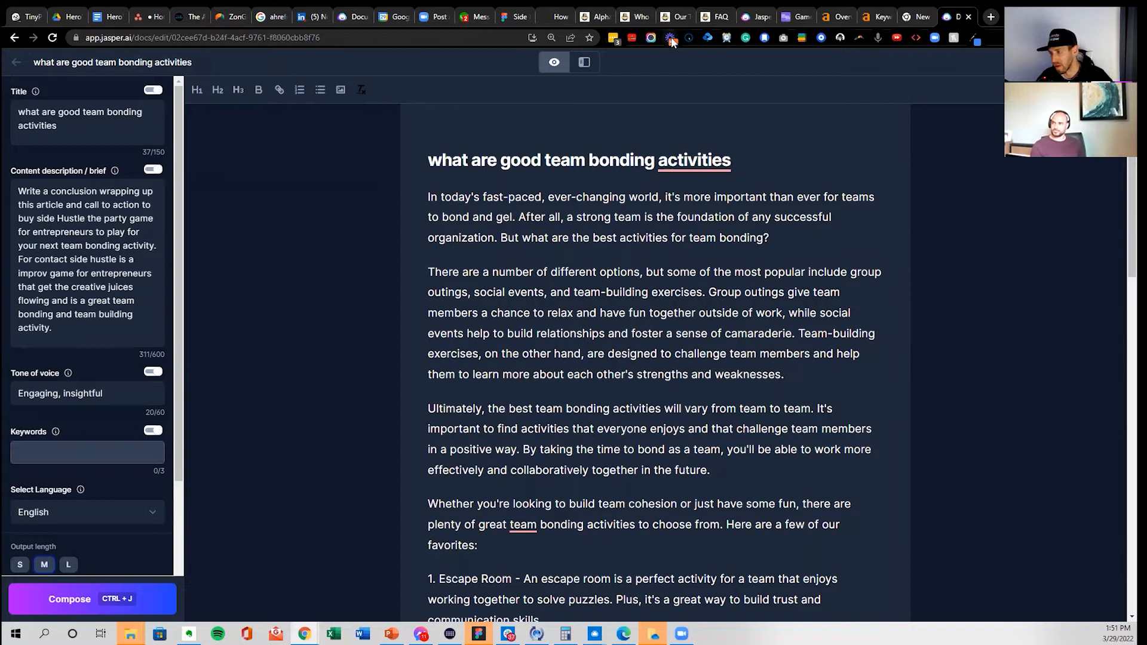
- Rename the team bonding document by adding "NEEDS EDITING:" in front of its title
click(17, 64)
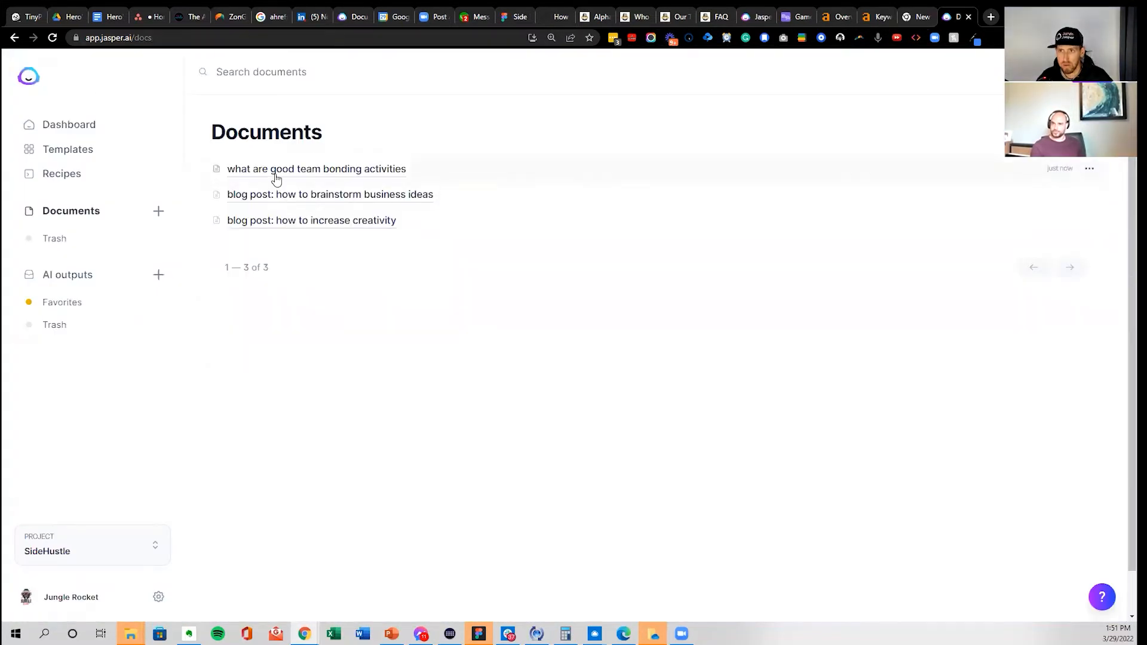
click(274, 174)
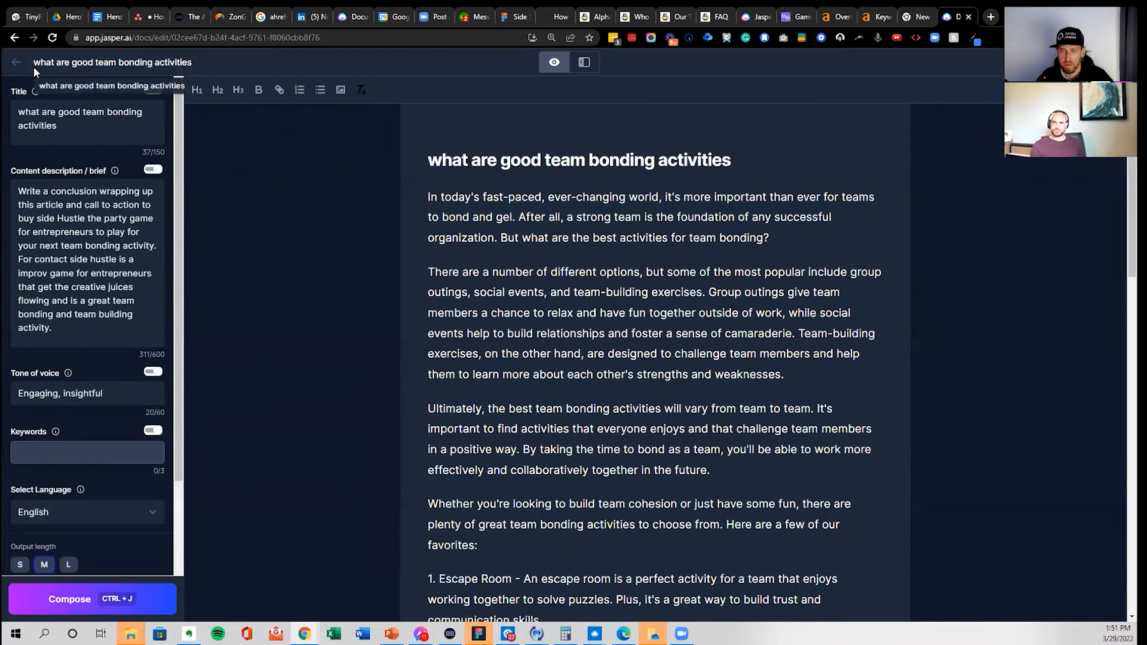
click(34, 68)
click(338, 203)
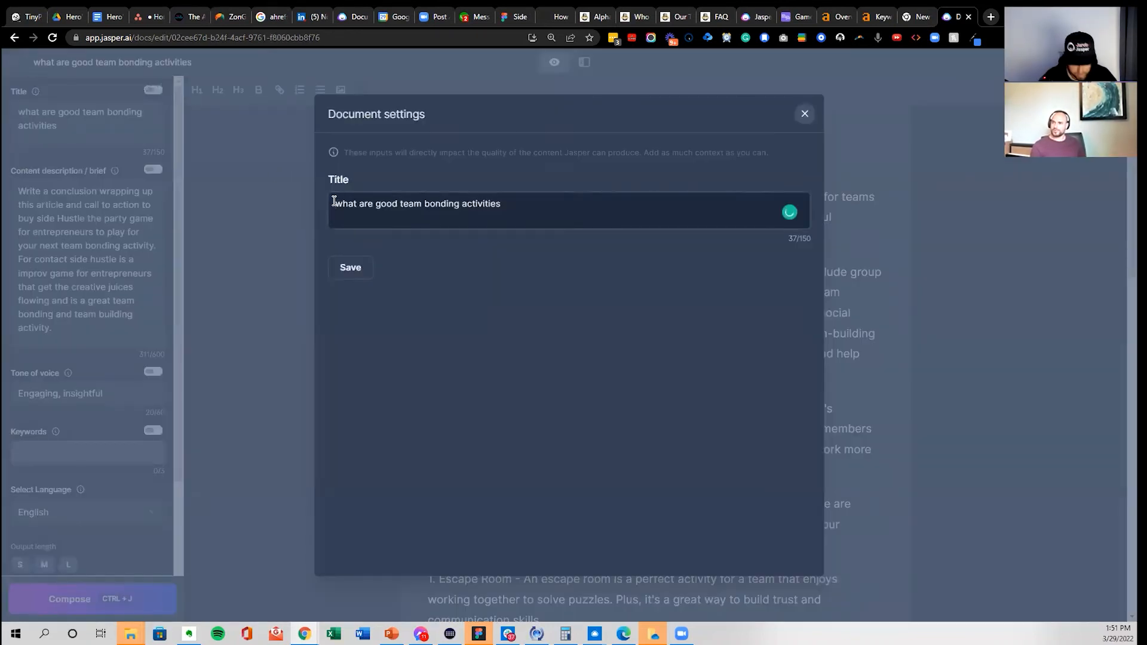
text(NEEDS EDITING:)
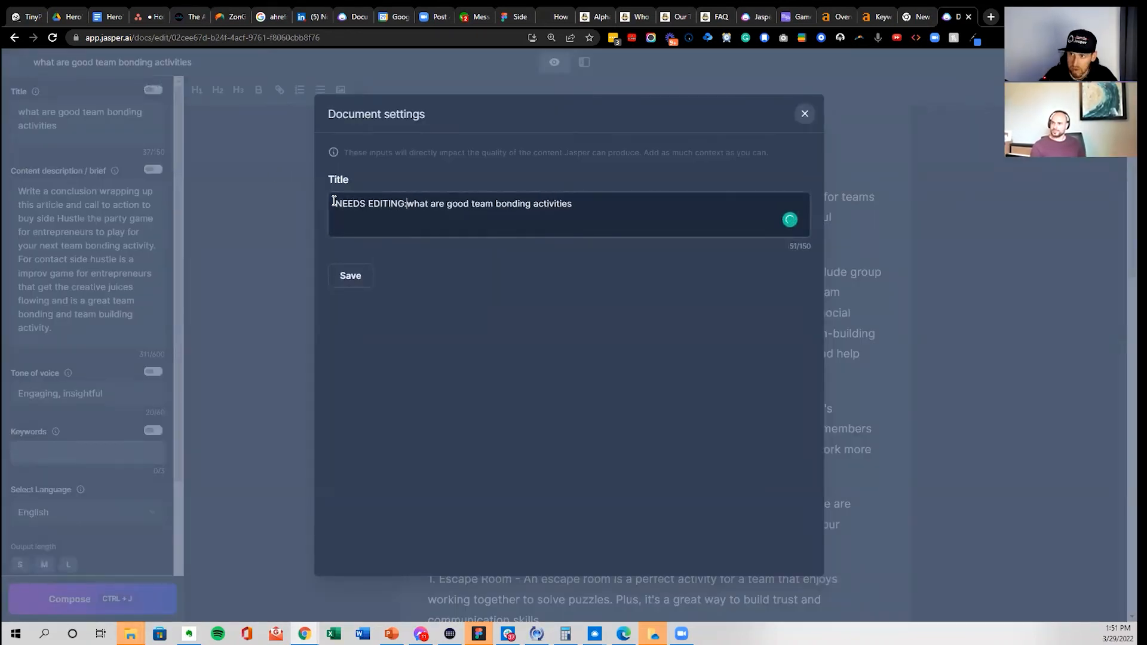
click(351, 275)
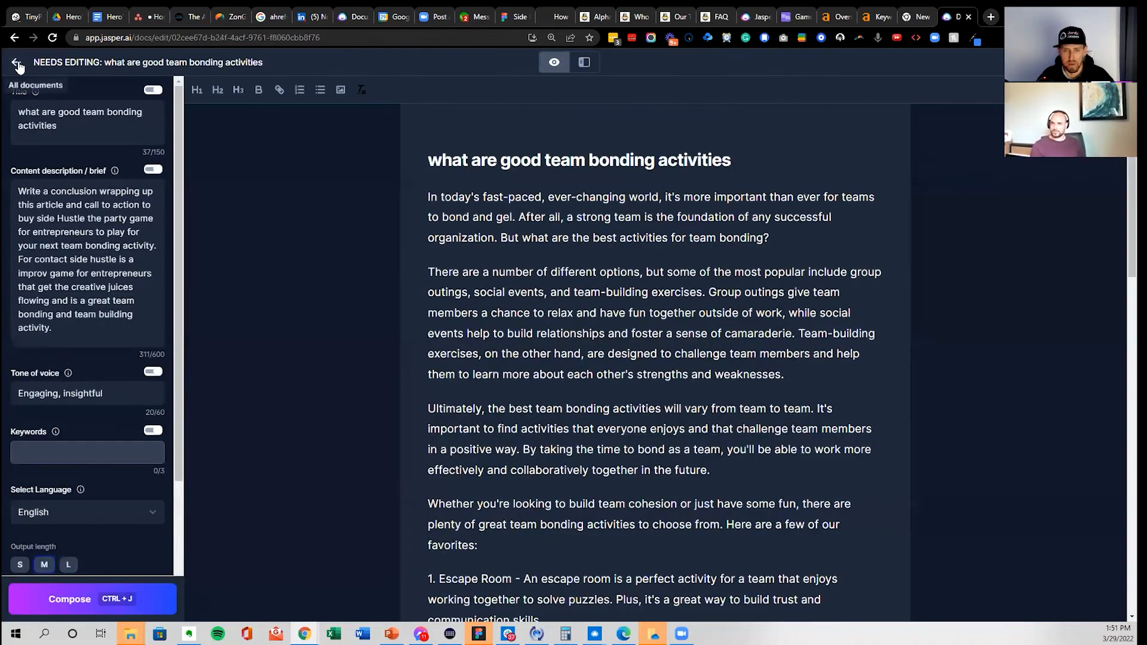
- Open the document "blog post: how to brainstorm business ideas" and copy "how to brainstorm business ideas" from its title
click(16, 62)
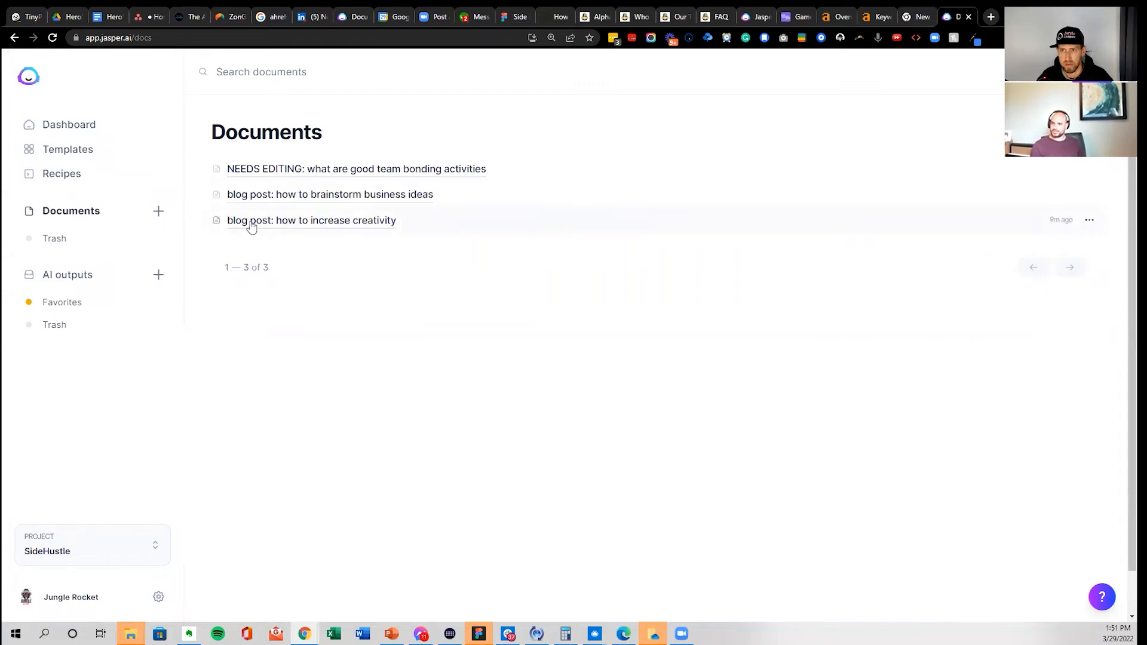
click(321, 197)
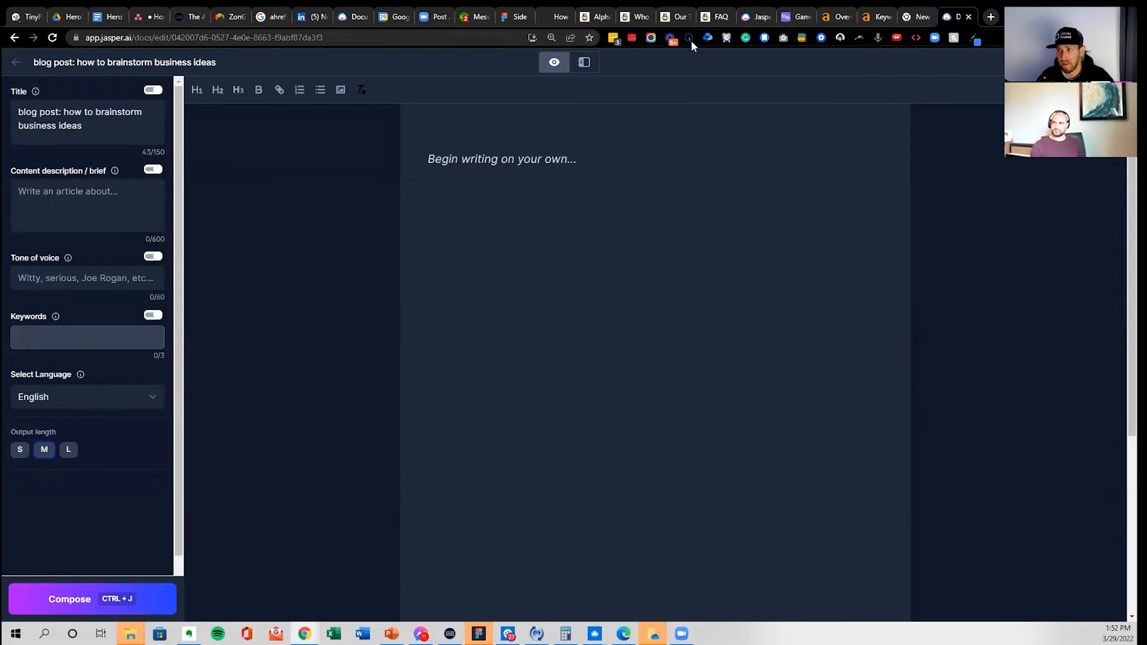
click(586, 62)
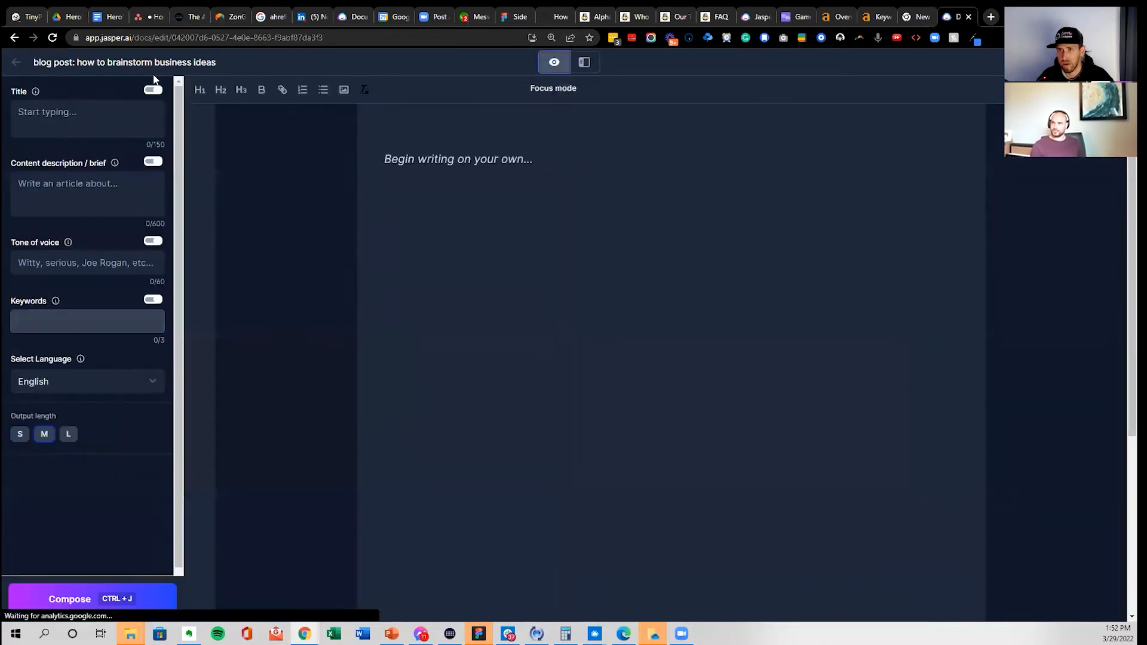
click(108, 63)
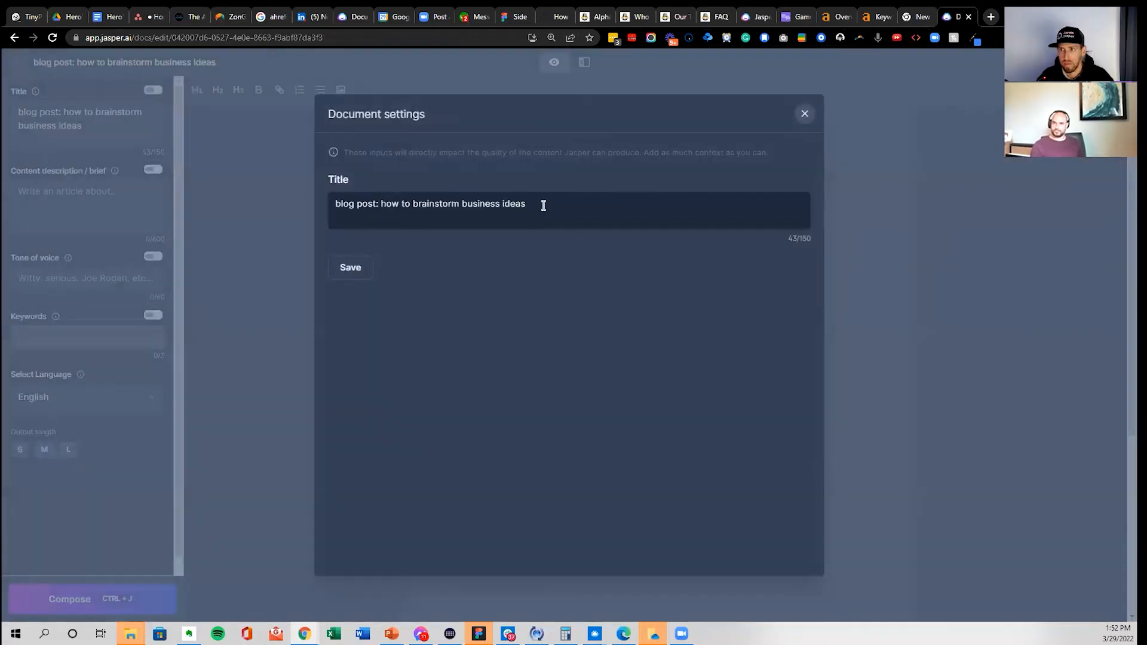
drag(544, 205, 573, 202)
key(ctrl+c)
click(382, 208)
click(276, 195)
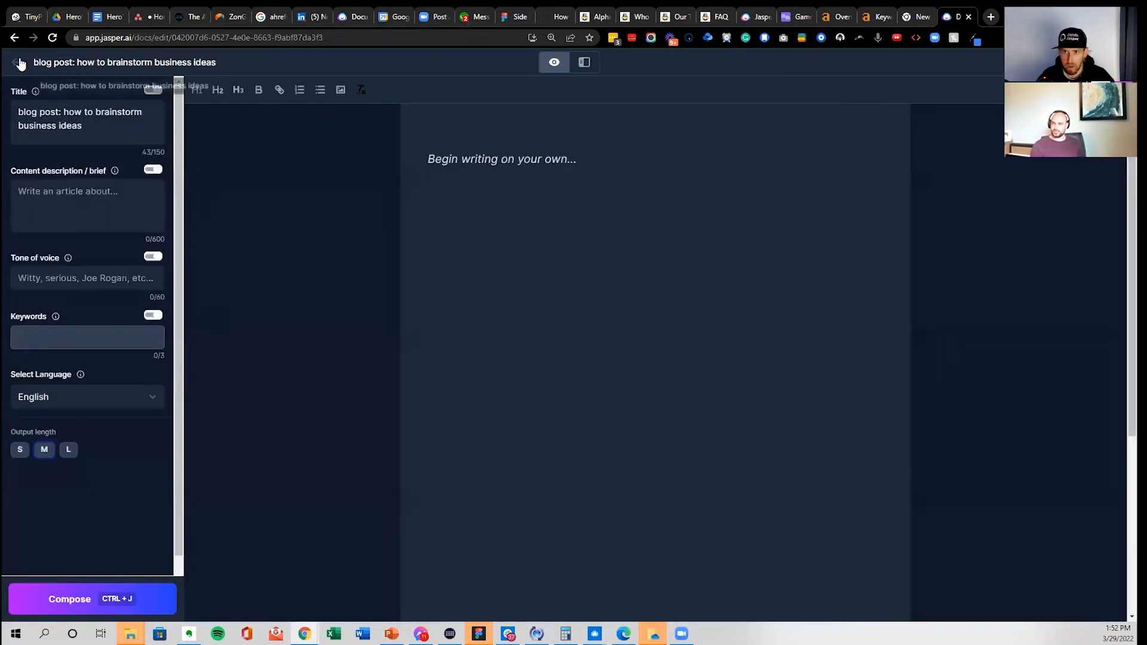
- Start a new document with the blog post workflow and add the keyword "how to brainstorm business ideas"
click(18, 62)
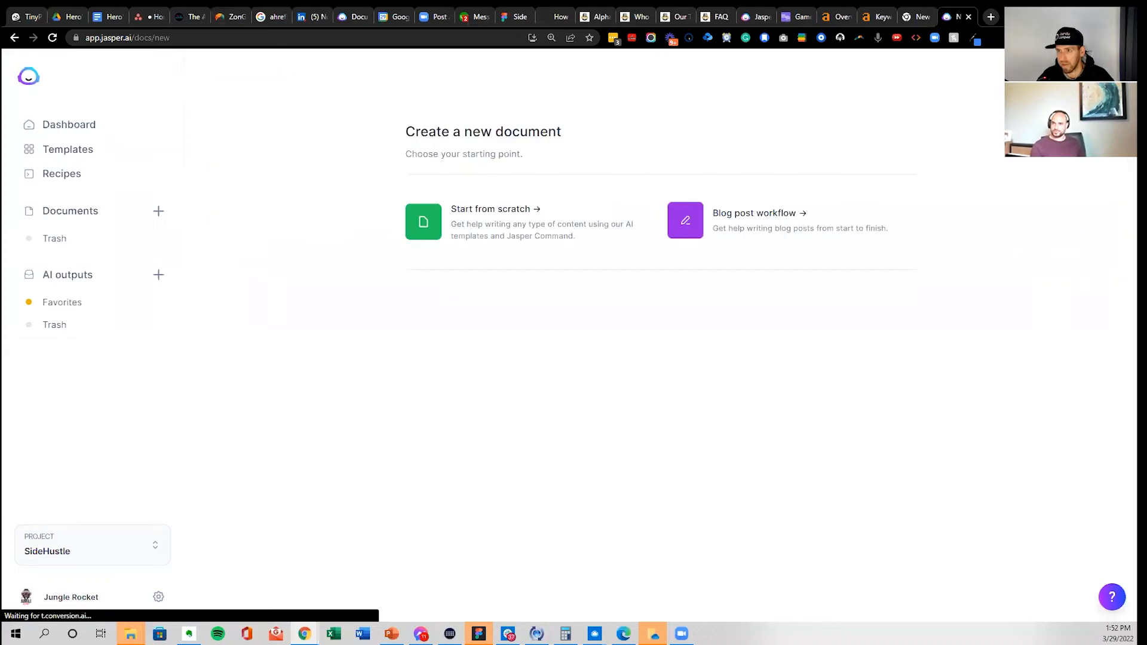
click(751, 218)
click(540, 323)
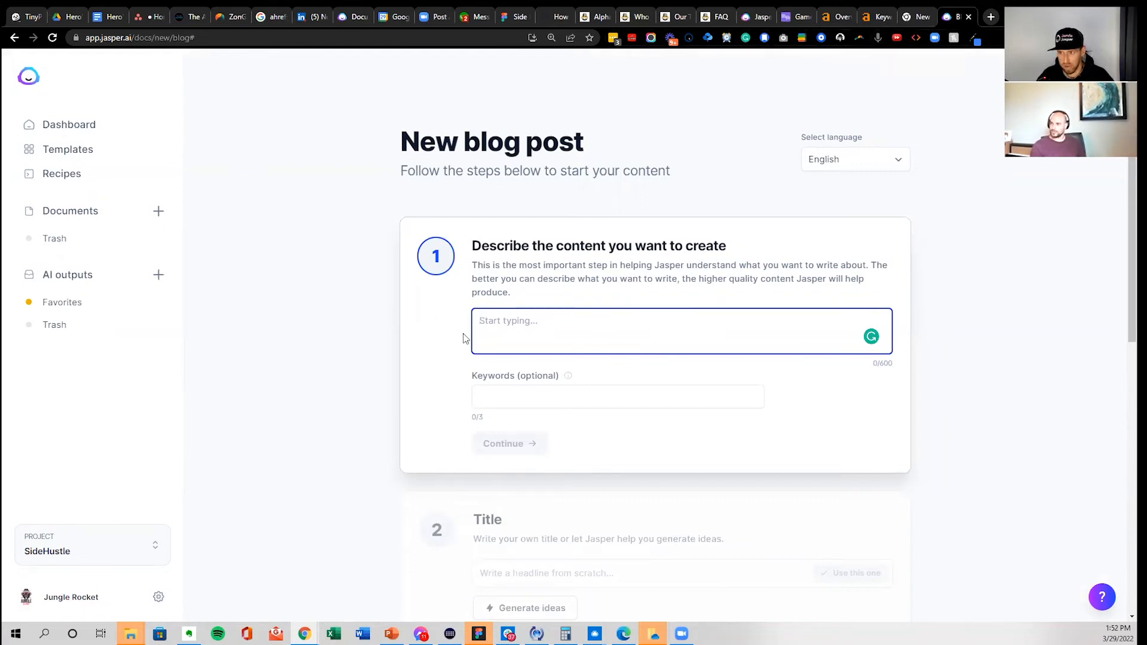
click(517, 391)
key(ctrl+v)
key(Return)
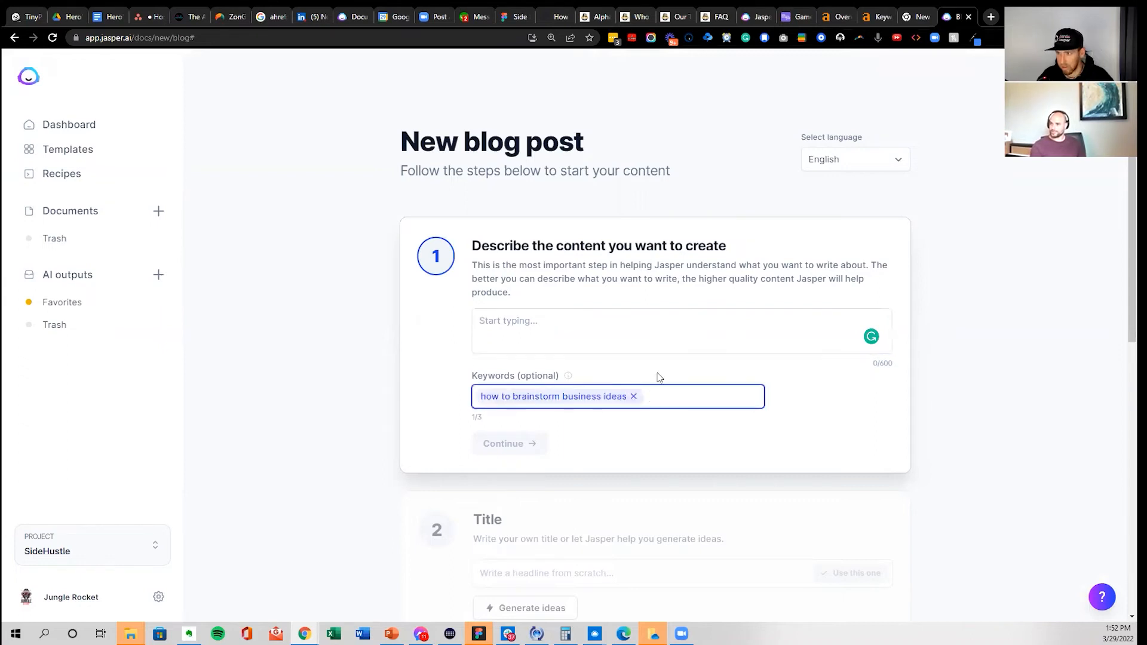
- Describe the content as a blog post about how to brainstorm business ideas, covering high-level tactics top entrepreneurs used to come up with genius ideas
click(538, 340)
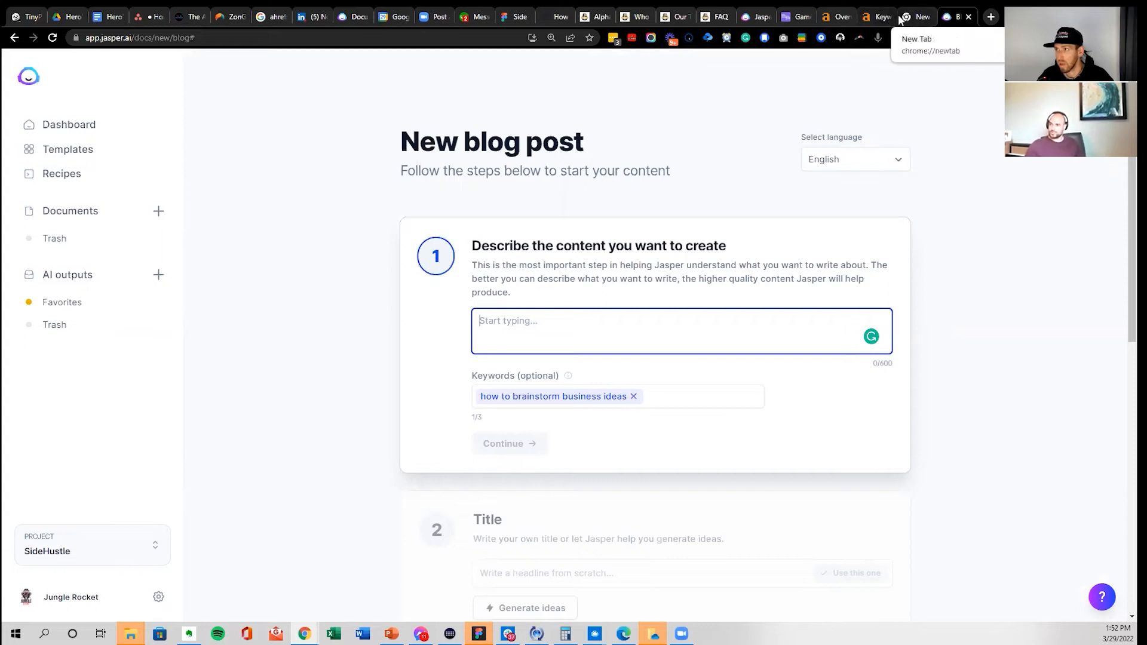
click(878, 38)
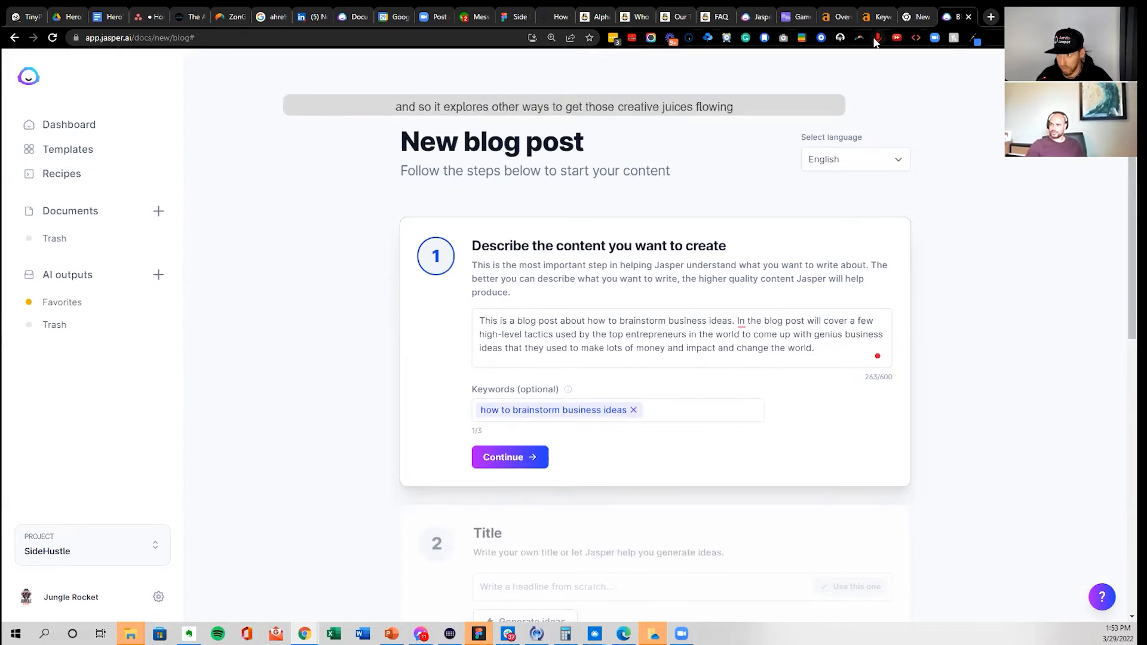
click(839, 343)
scroll(839, 341, down, 3)
scroll(850, 292, up, 2)
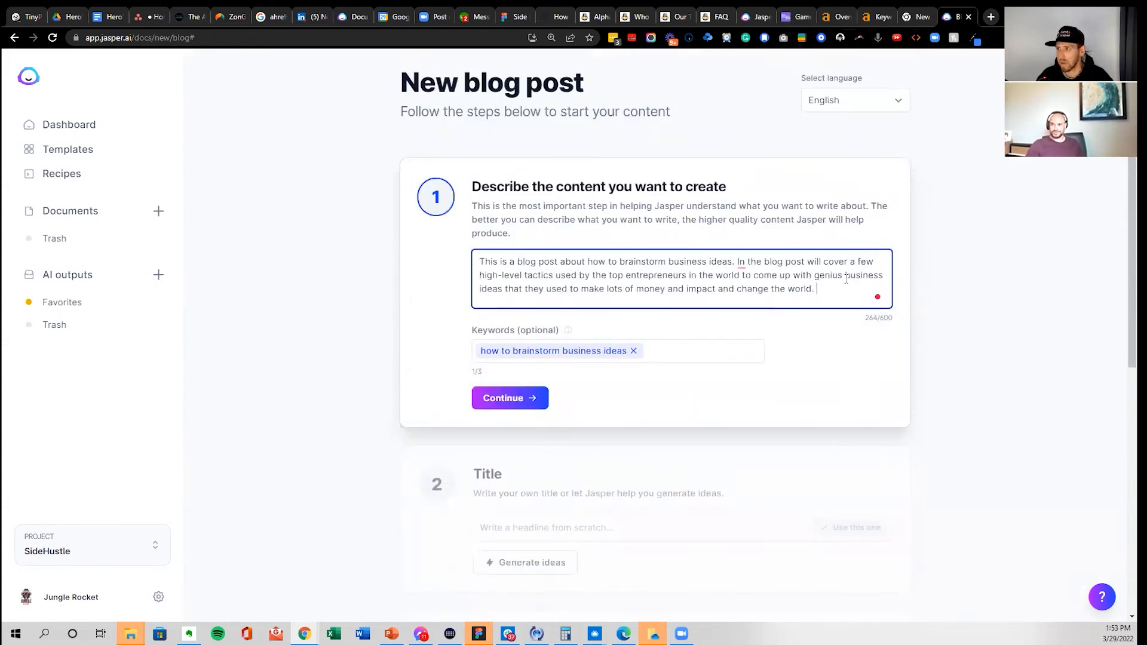
- Extend the description with the problem of getting stuck without good ideas and ways to think outside of the box, and continue to the title
click(878, 37)
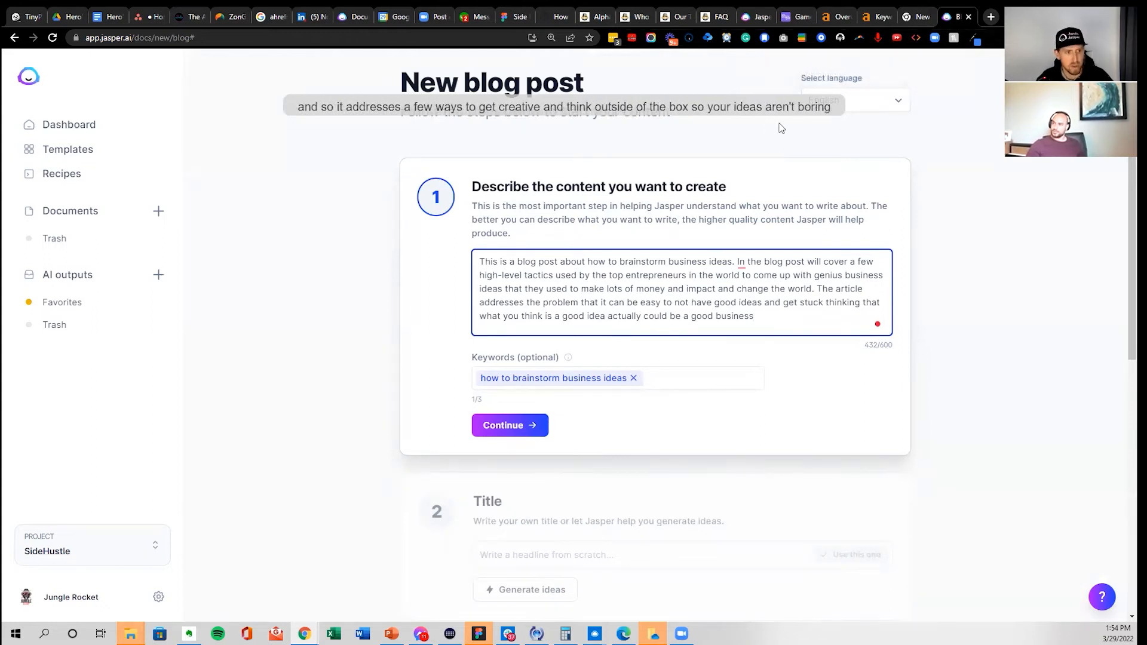
click(876, 35)
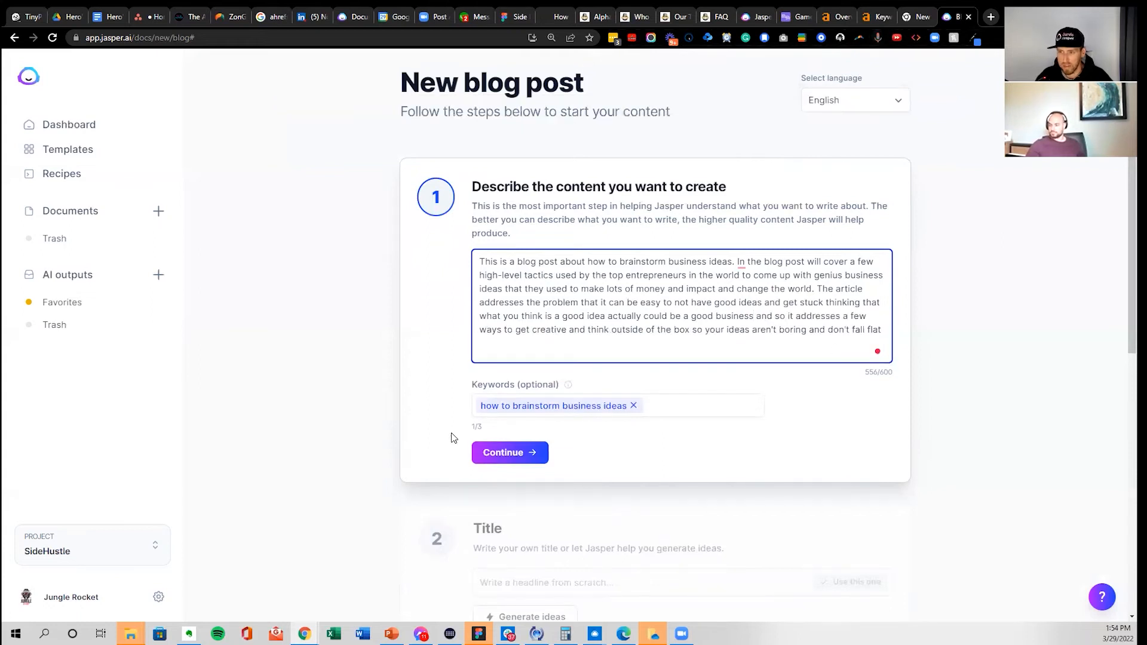
click(504, 452)
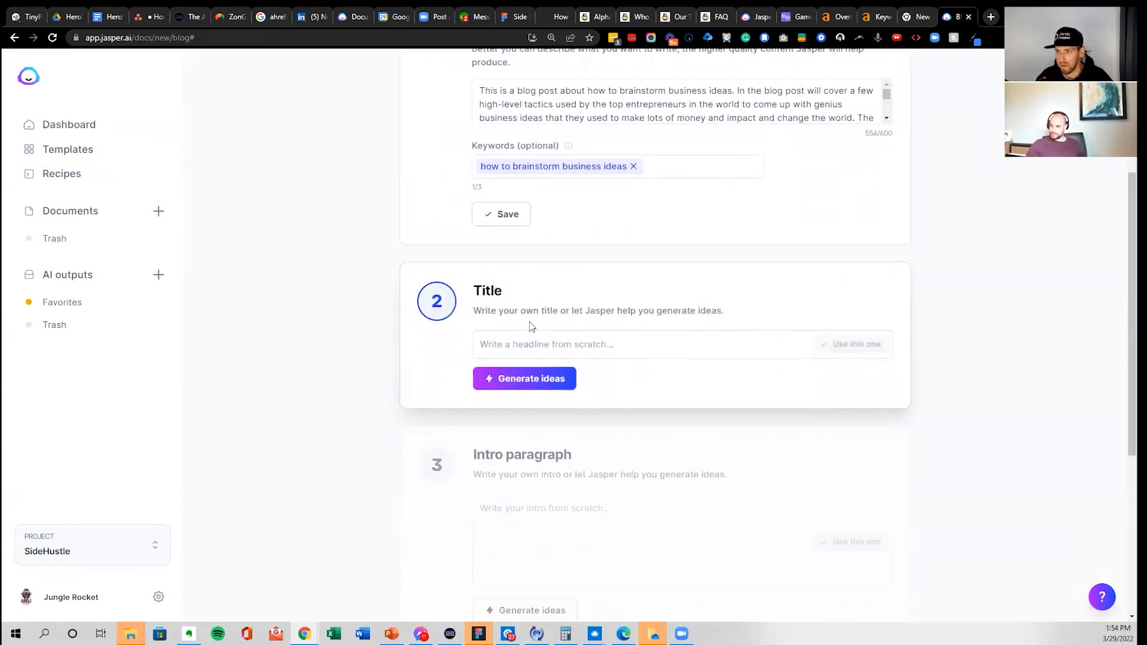
- Generate title ideas and use "How to Brainstorm Business Ideas: Genius Tactics from the World's Top" entrepreneurs
click(503, 380)
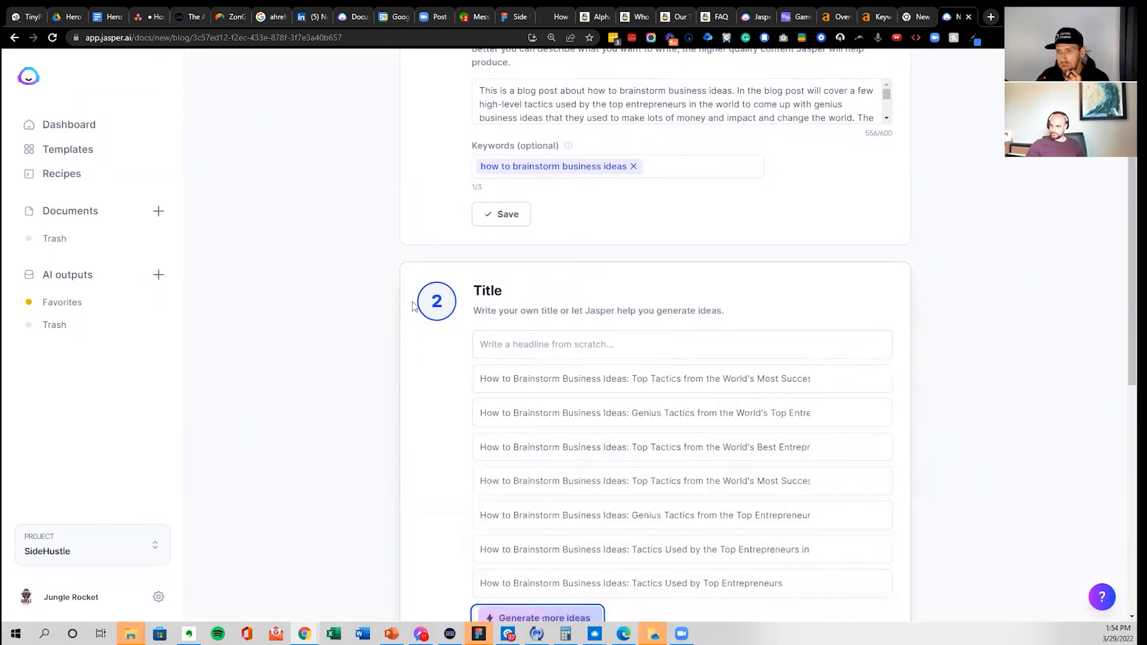
scroll(443, 305, down, 1)
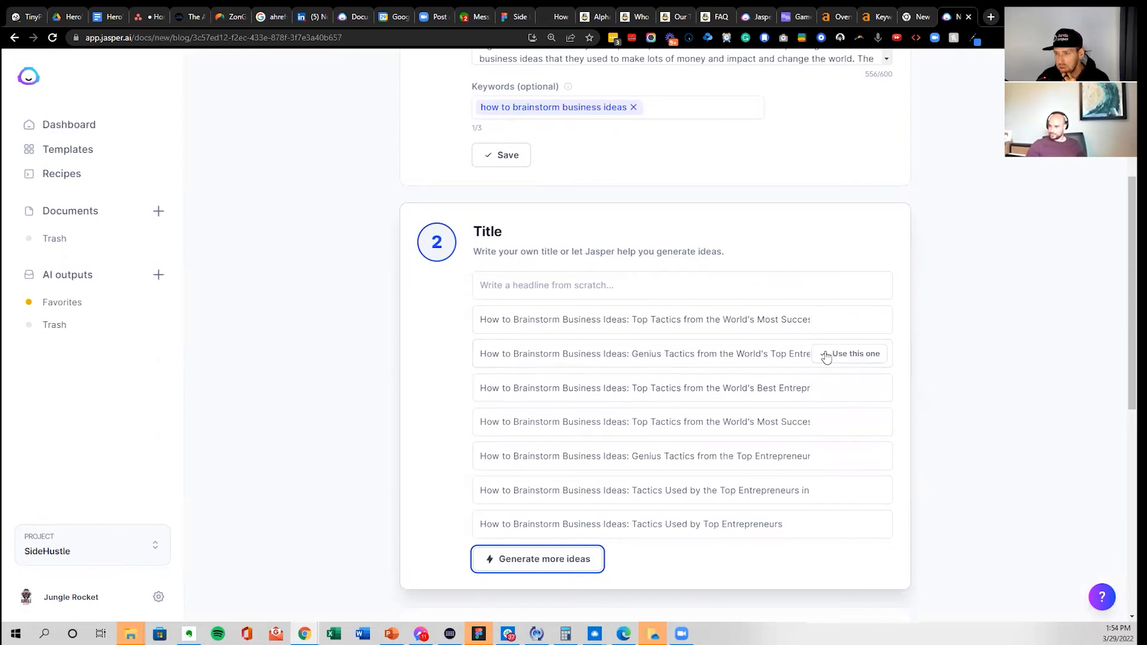
click(826, 354)
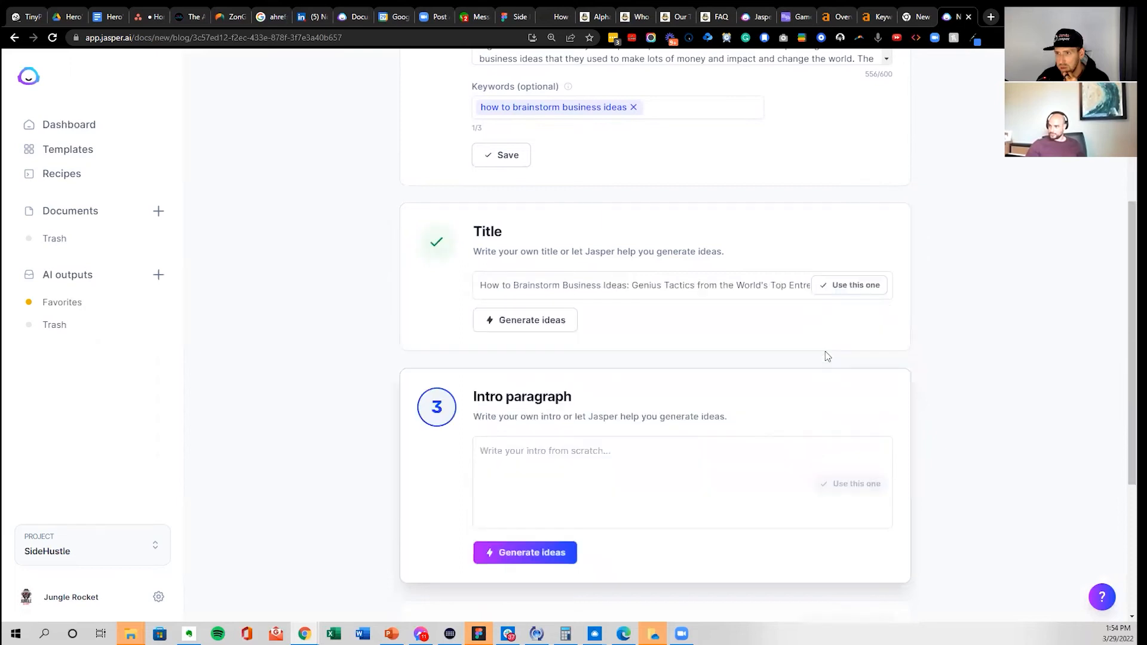
- Generate intro paragraph ideas, use the one beginning "When it comes to starting your own business", and open the document in the editor
click(531, 411)
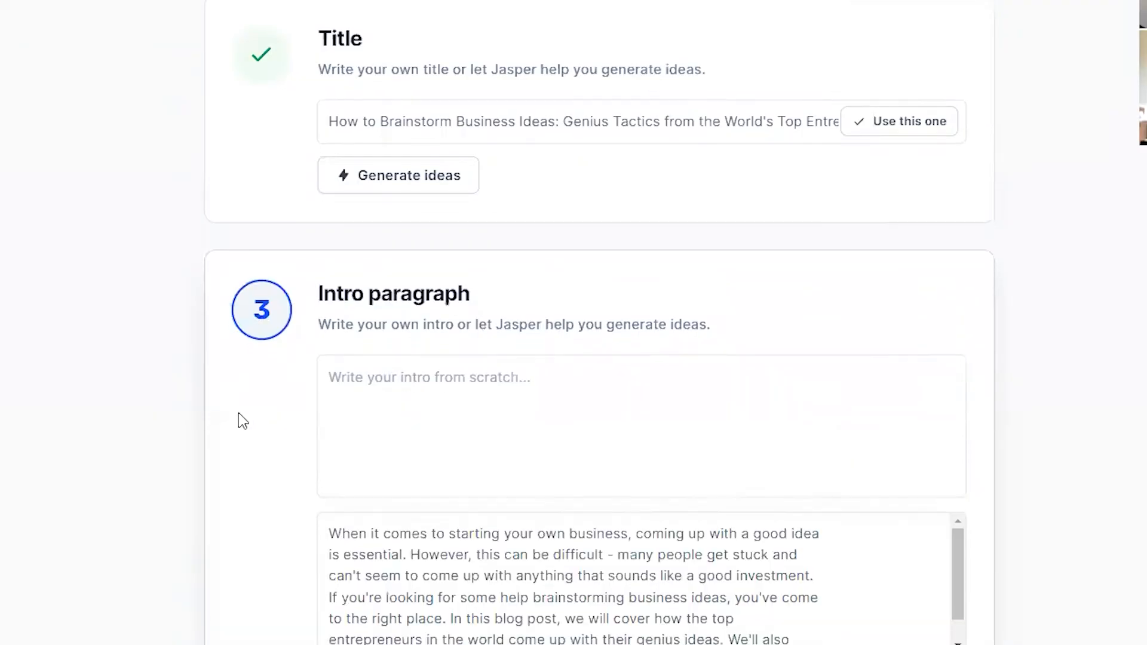
scroll(266, 386, down, 5)
triple_click(394, 316)
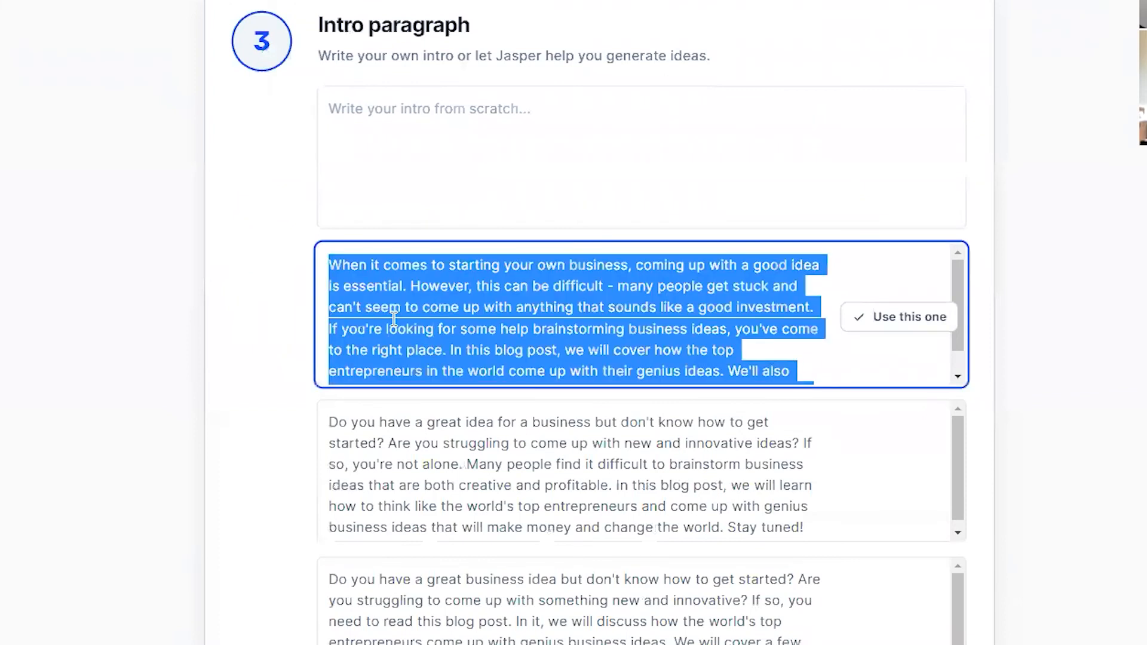
click(457, 286)
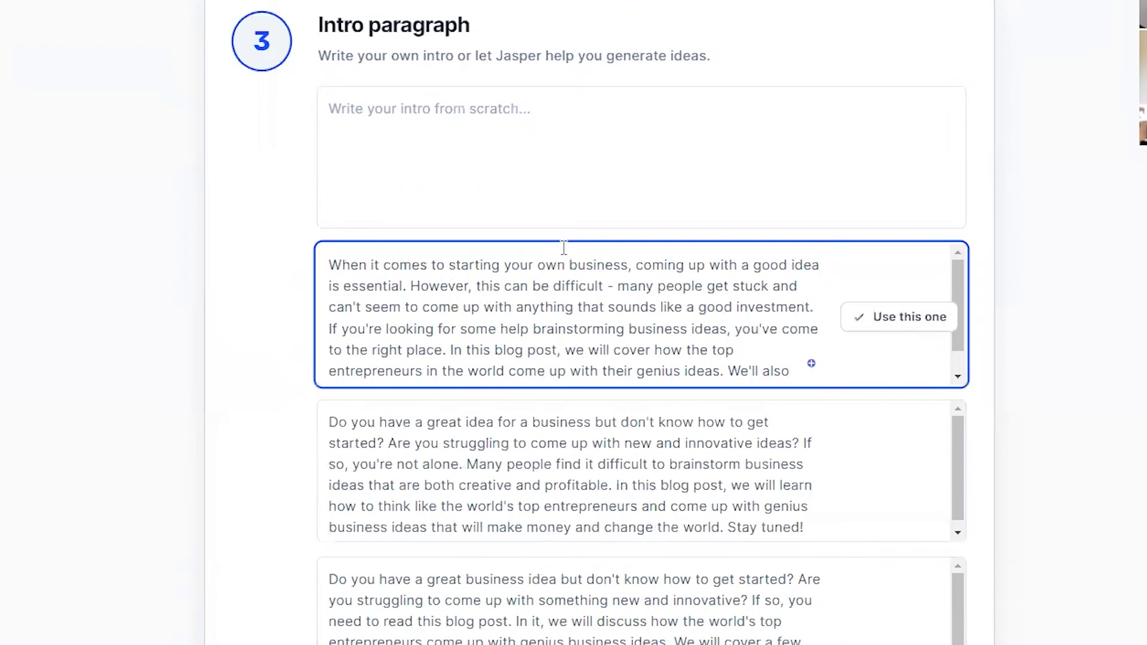
click(890, 322)
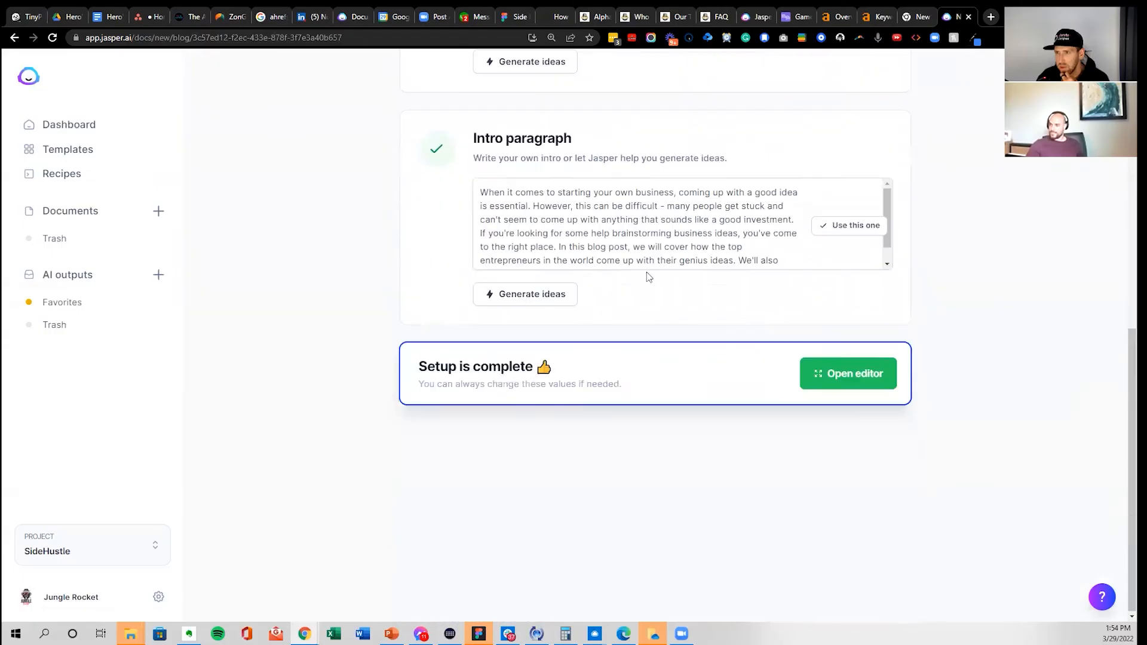
click(846, 378)
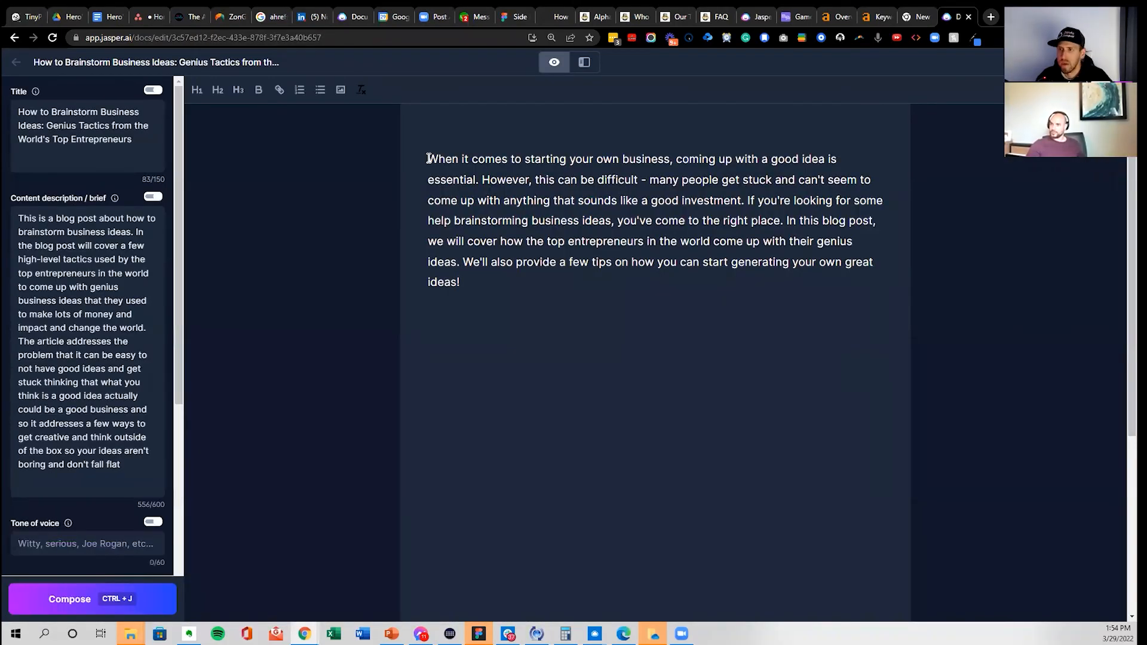
- Copy the full title onto a new line above the intro paragraph and format it as Heading 1
triple_click(94, 115)
key(ctrl+c)
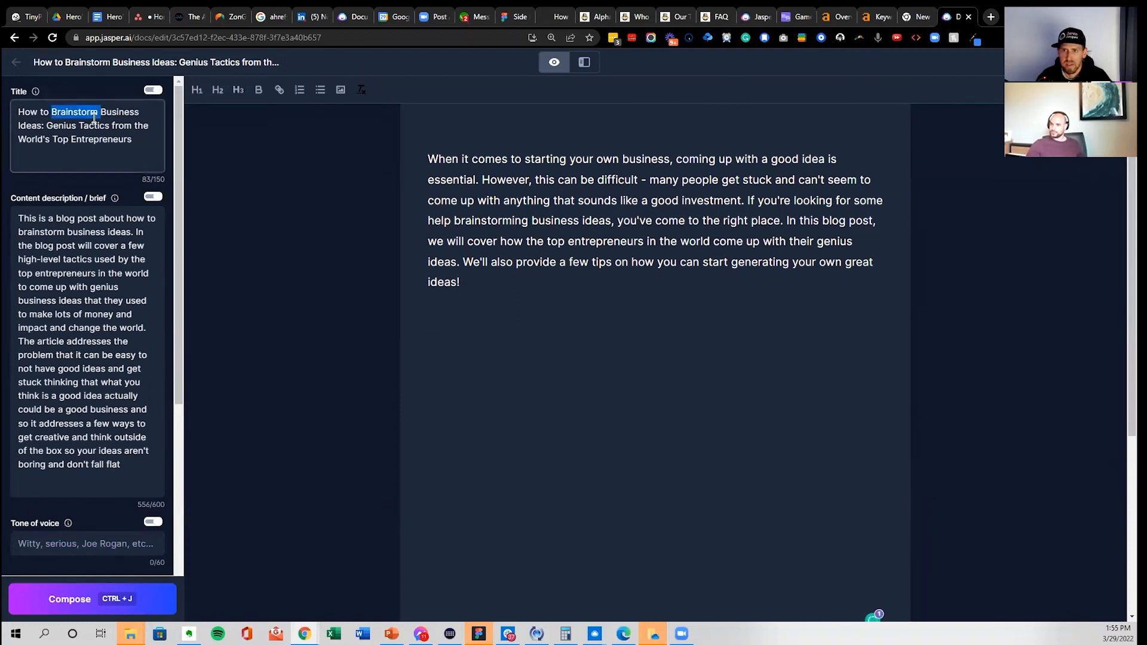
click(418, 149)
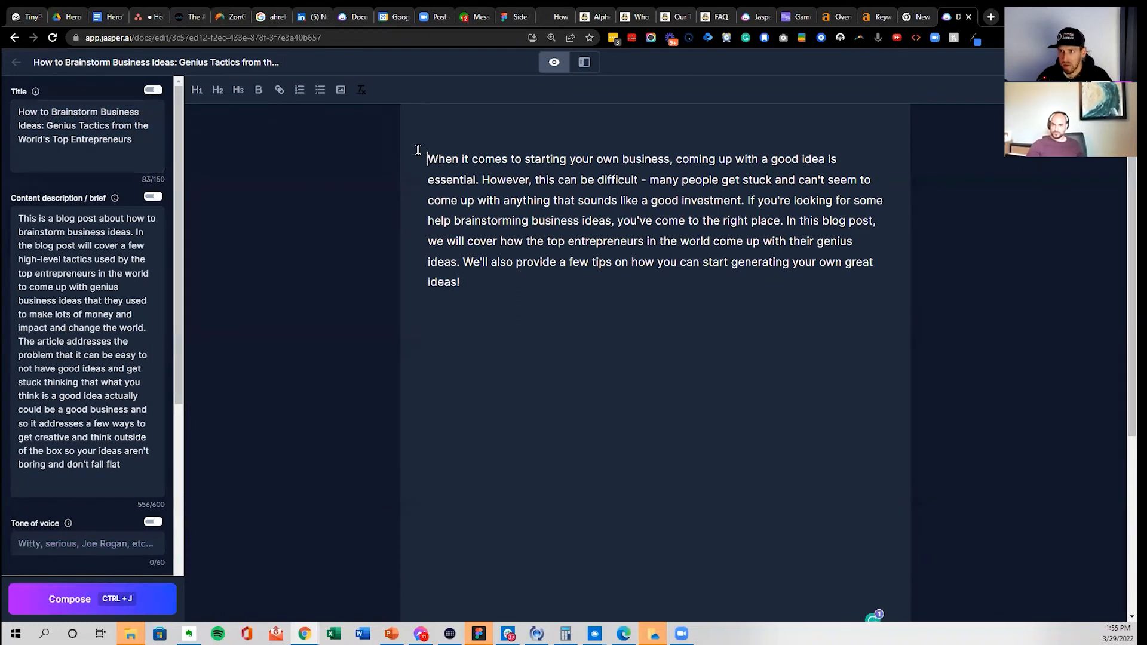
key(Return)
key(Up)
key(ctrl+v)
click(462, 160)
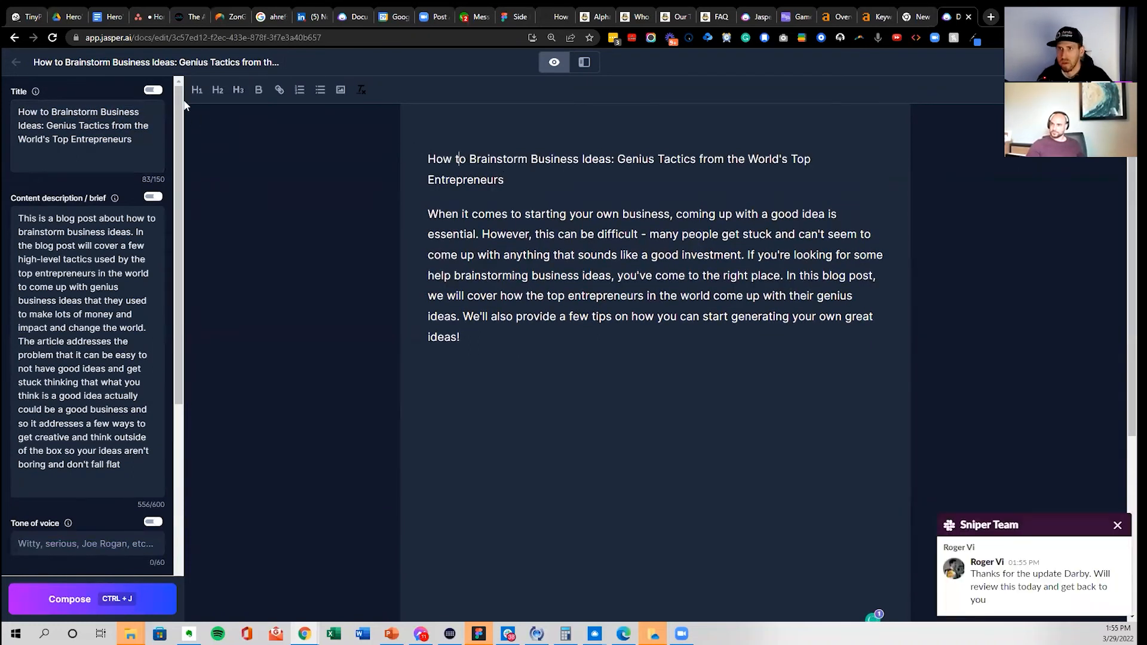
click(197, 90)
click(1117, 525)
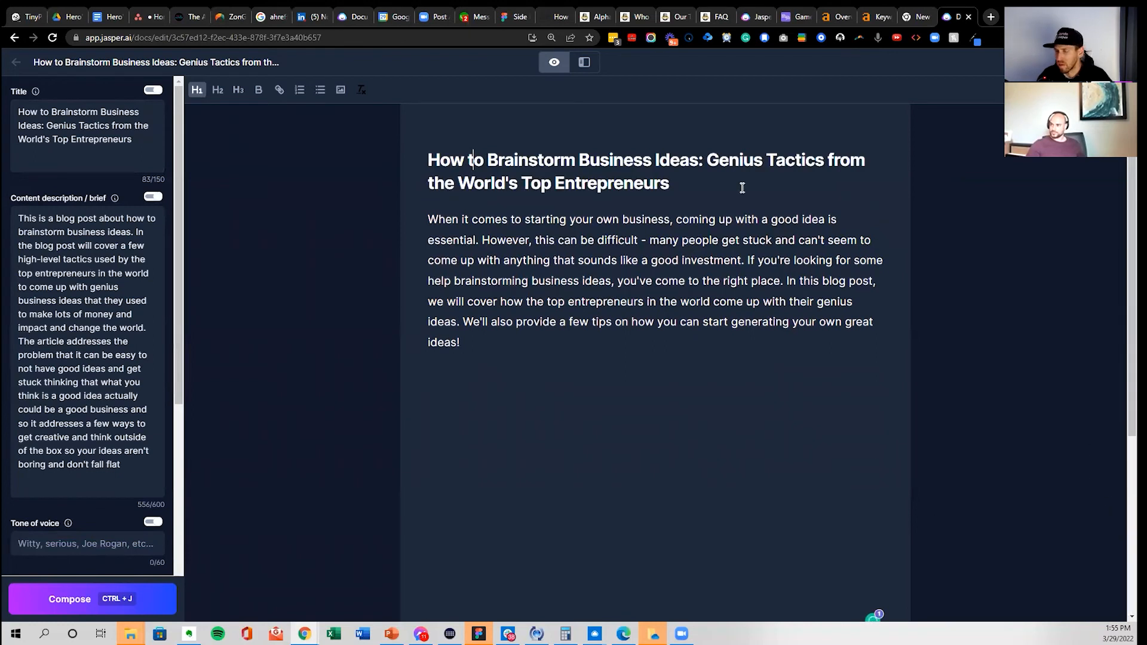
- Review the article heading and the intro paragraph, including its closing sentence about tips for generating ideas
click(495, 348)
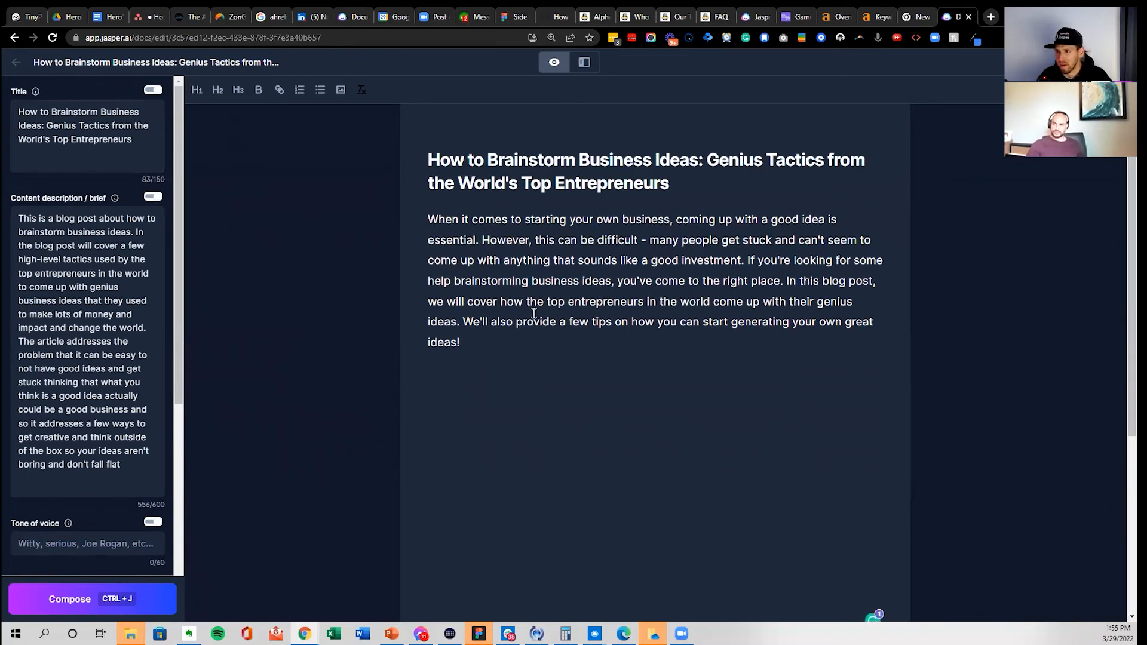
drag(473, 319, 790, 335)
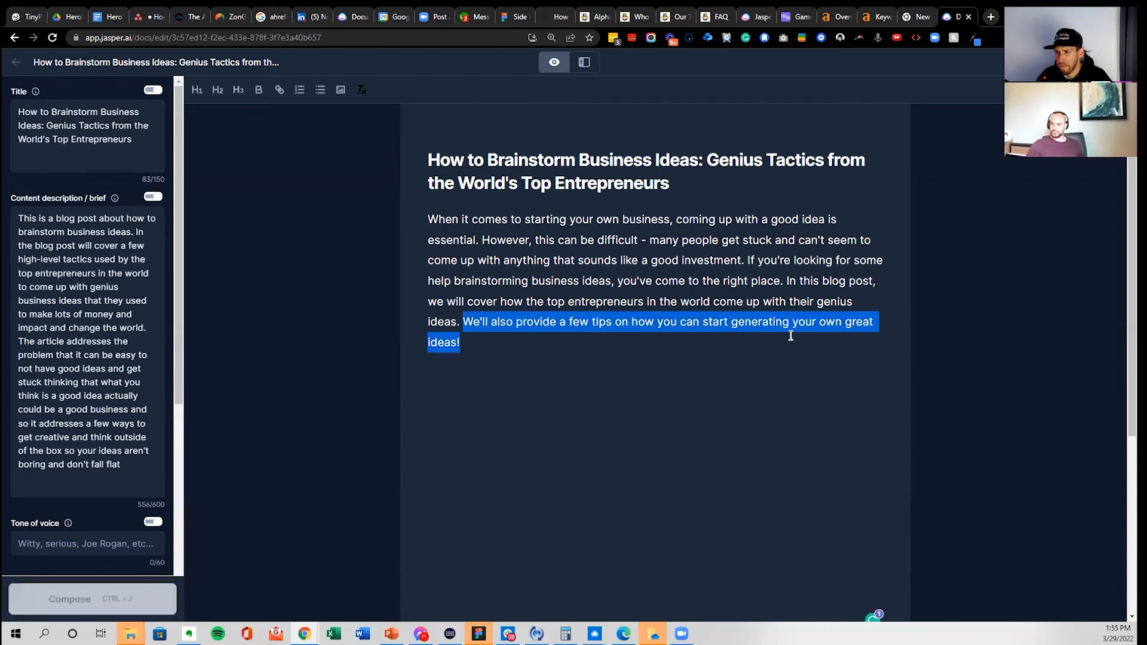
click(596, 354)
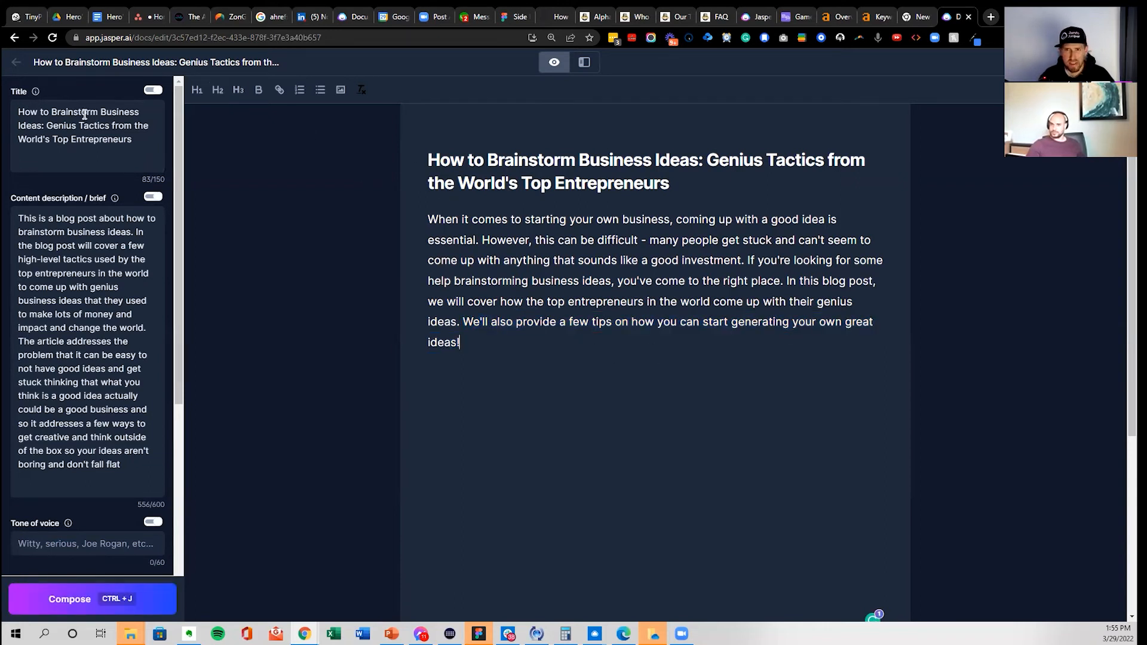
drag(429, 156, 770, 176)
click(747, 189)
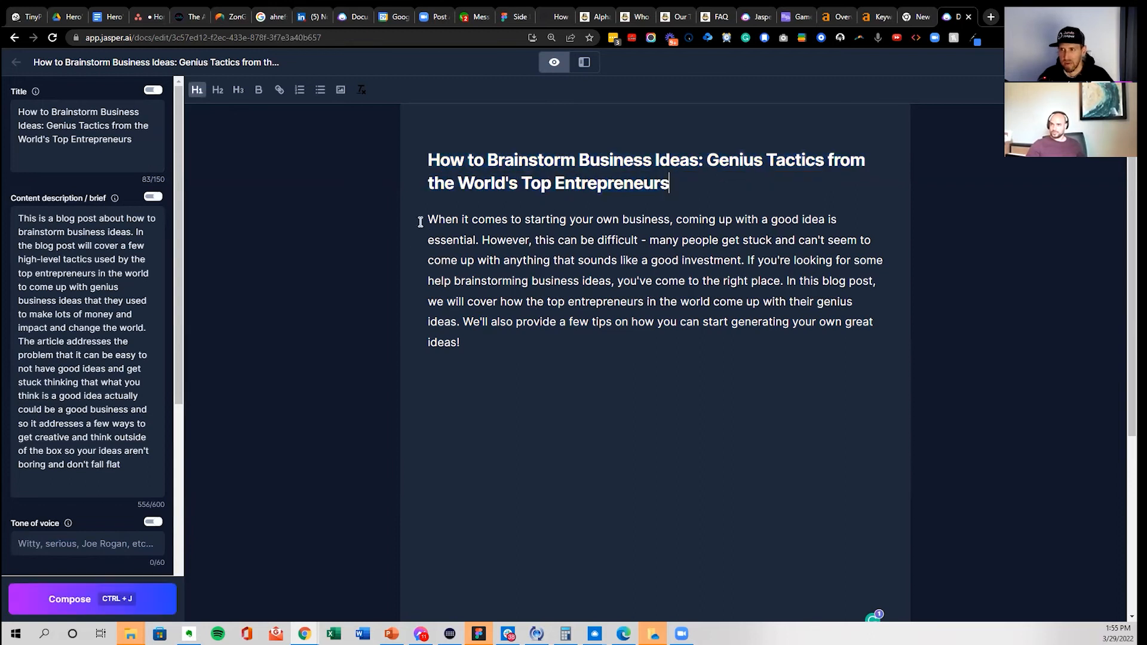
click(499, 356)
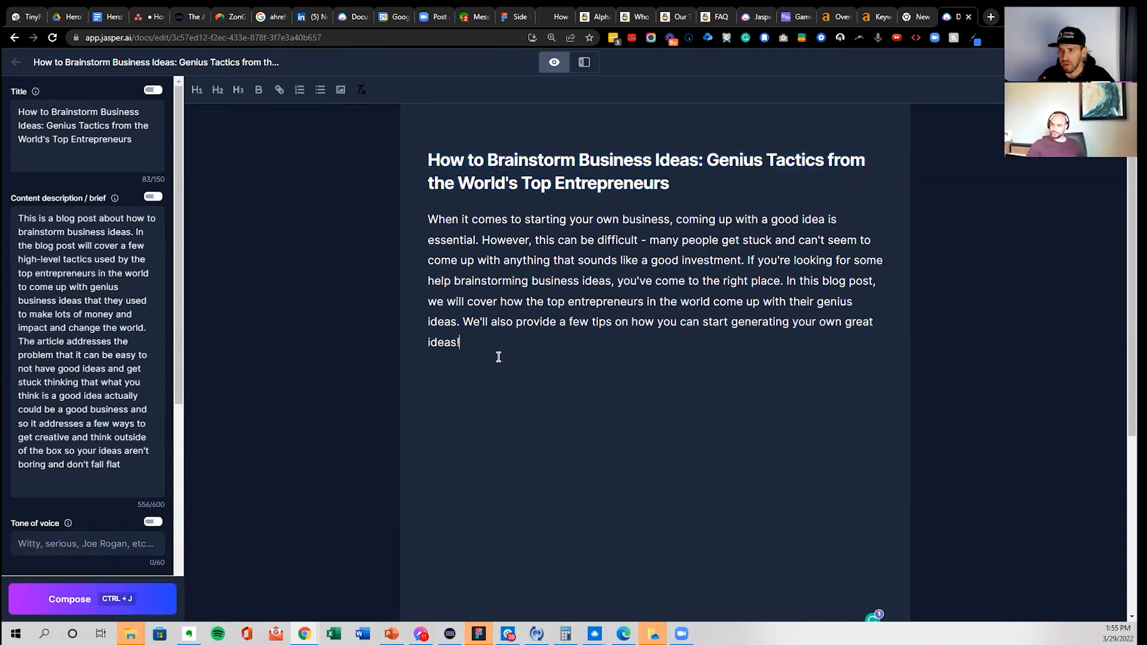
drag(429, 219, 655, 351)
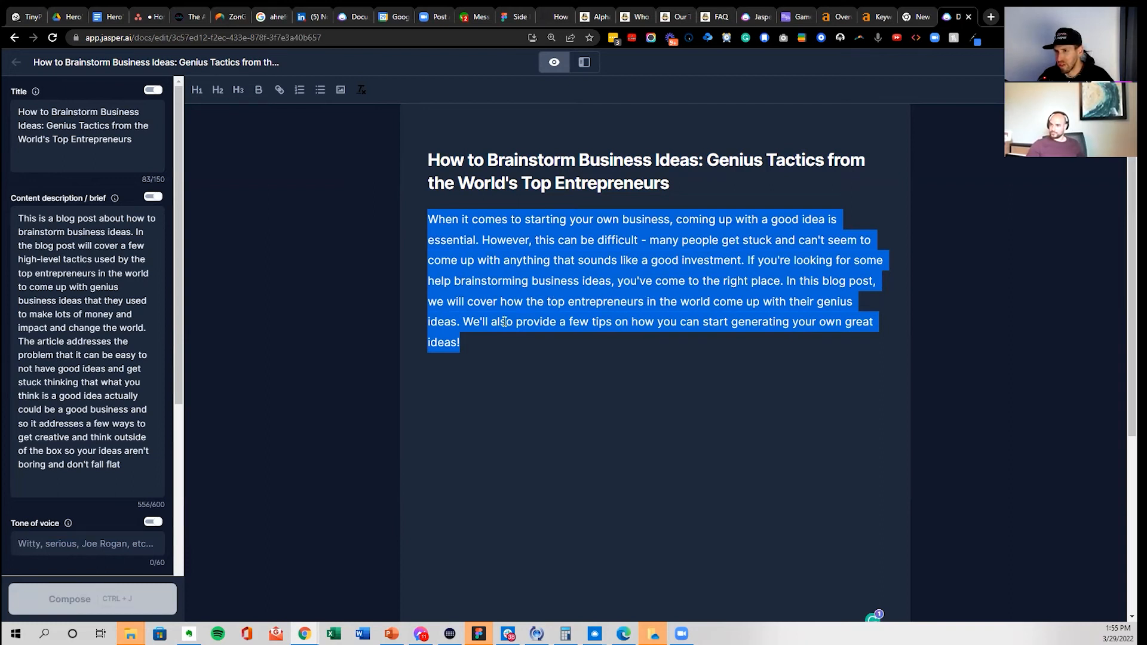
key(Right)
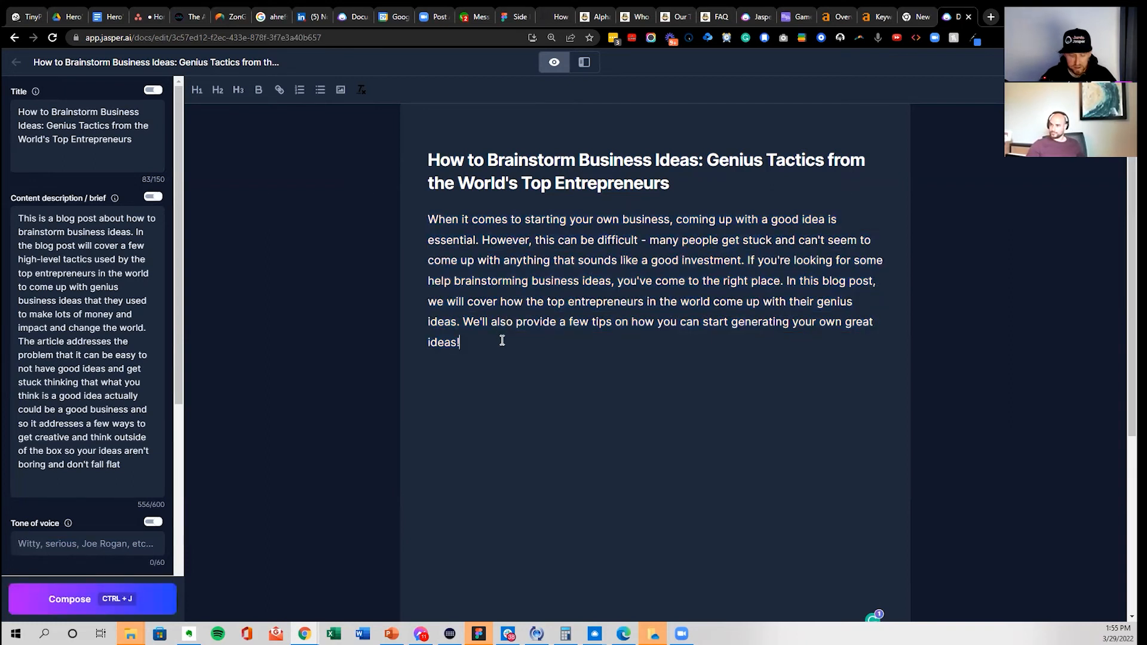
- Compose the first body text after the intro and remove the blank lines before and after the new paragraph
key(ctrl+j)
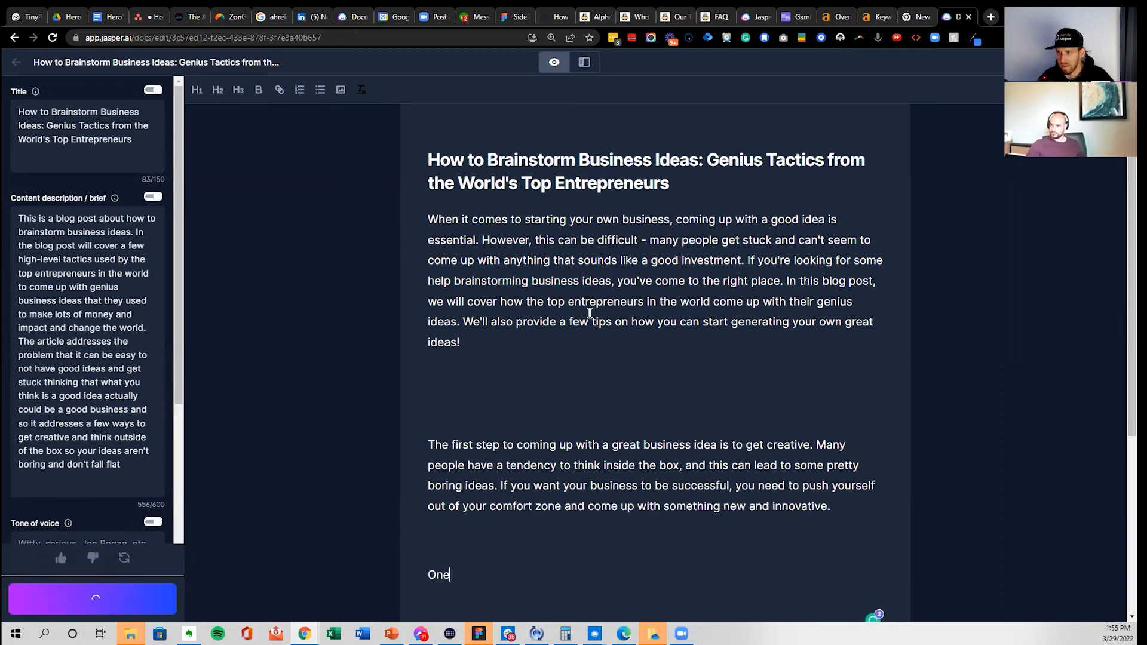
scroll(594, 309, down, 2)
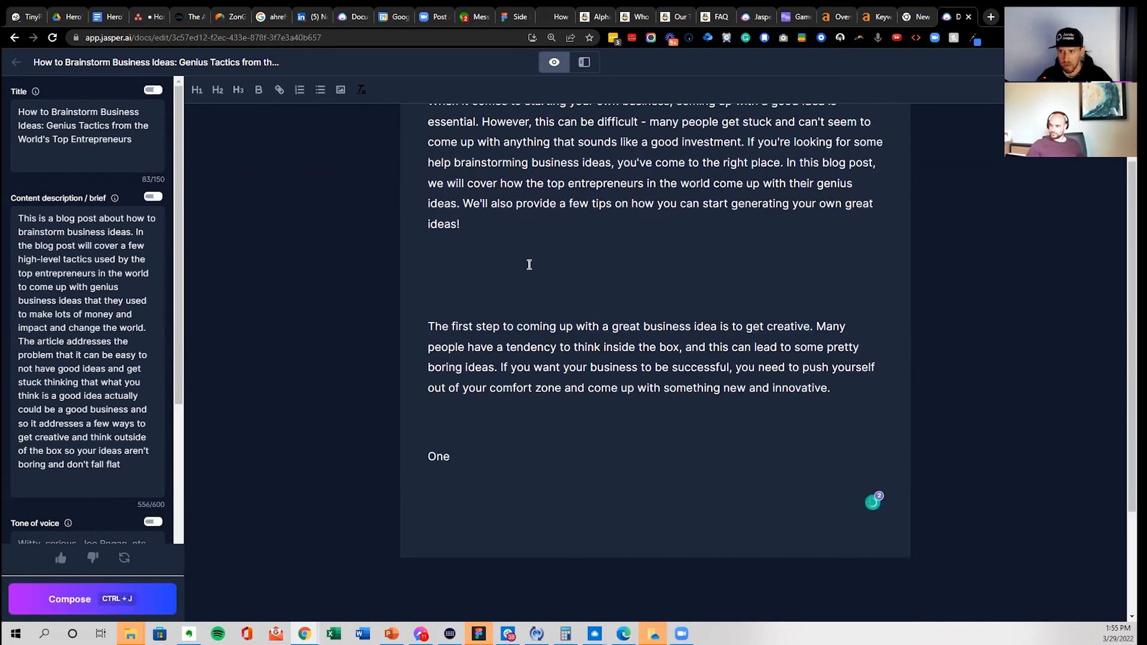
key(BackSpace)
key(BackSpace)
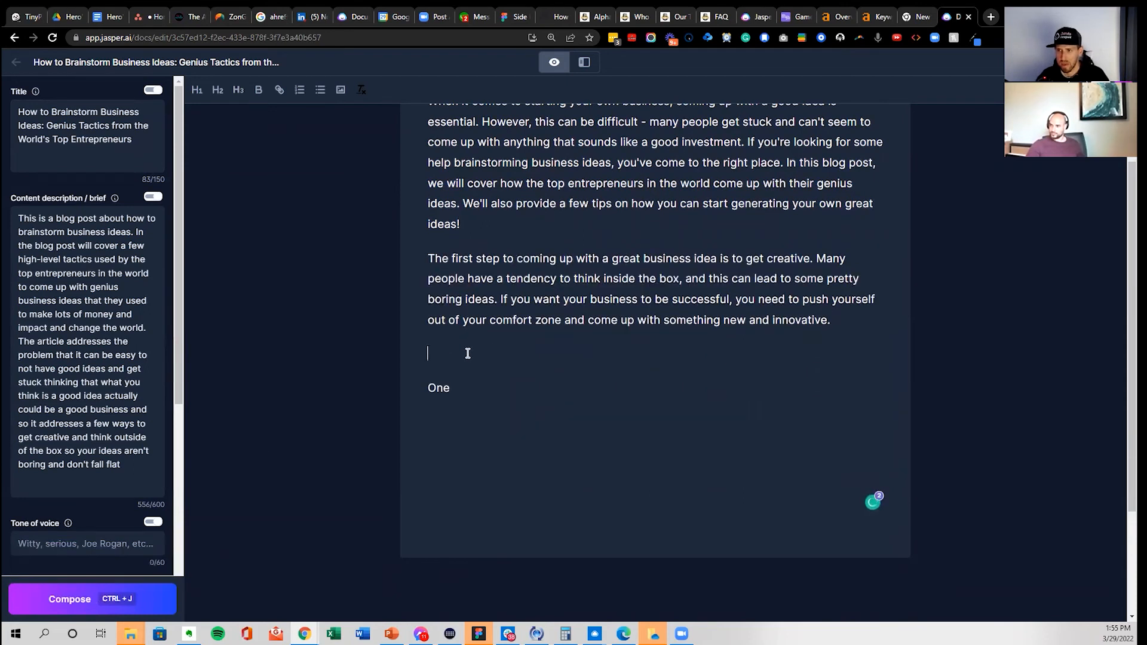
key(BackSpace)
click(481, 353)
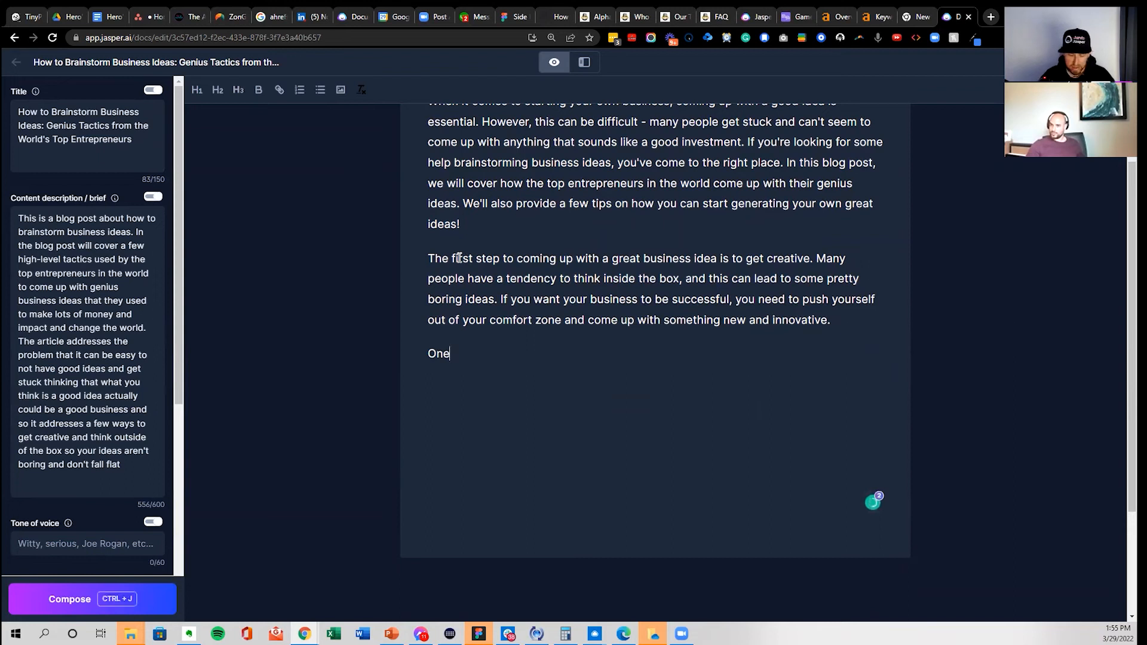
- Keep composing the body from "One" onward through vetting ideas, the SBA resources and the book The Lean Startup
key(ctrl+j)
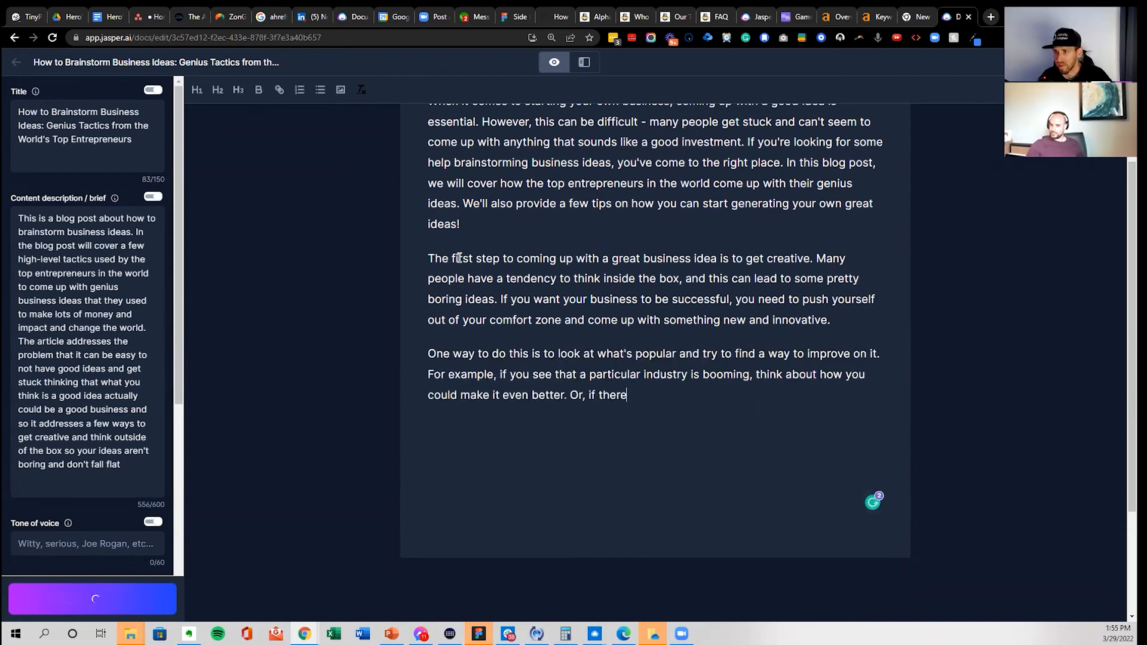
key(ctrl+j)
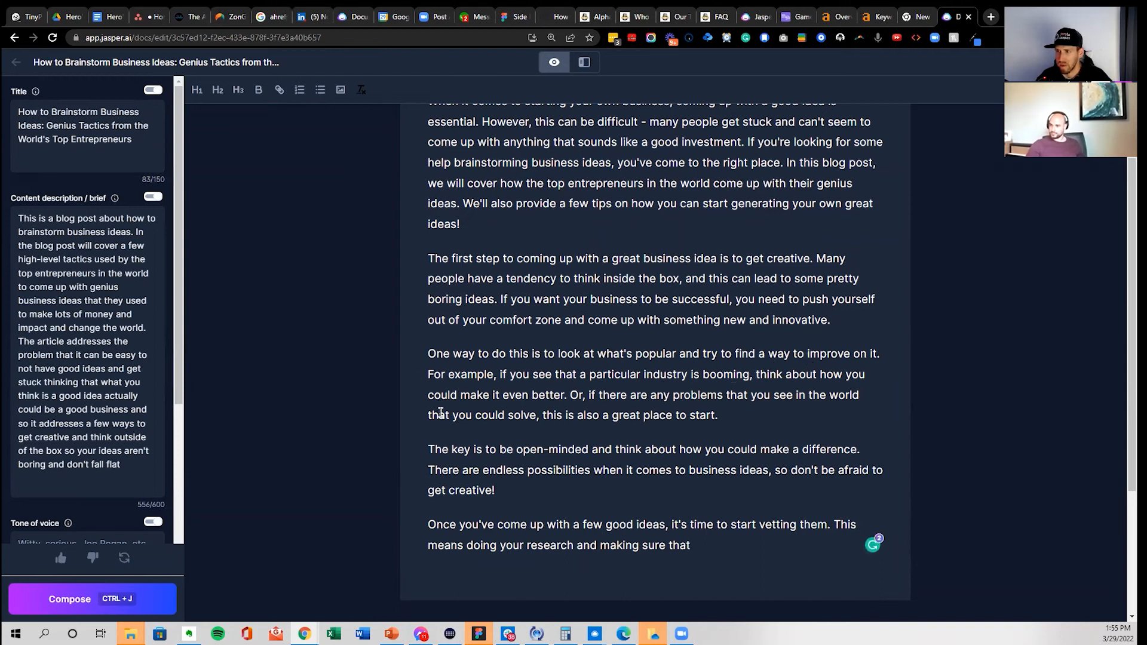
scroll(490, 462, down, 1)
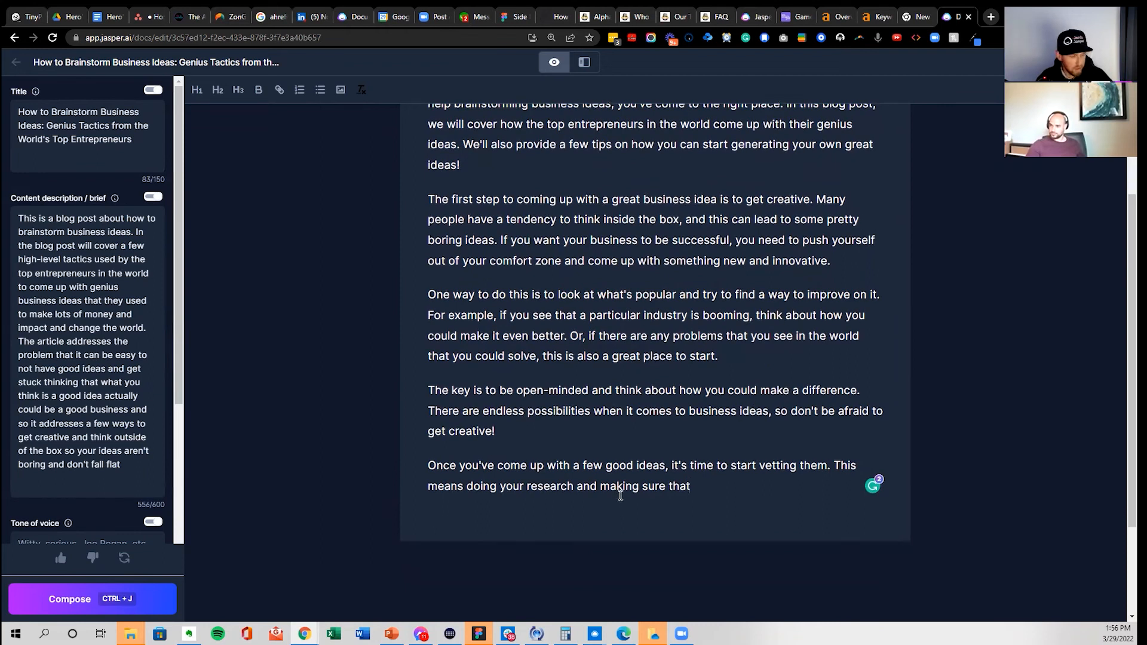
key(ctrl+j)
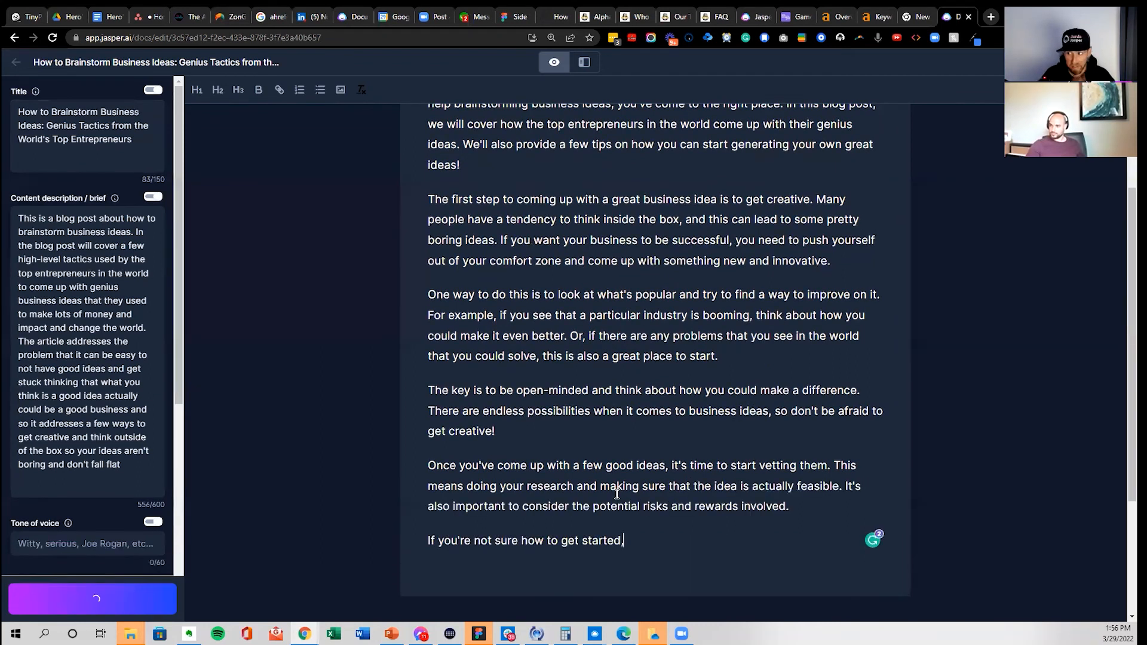
scroll(535, 482, down, 2)
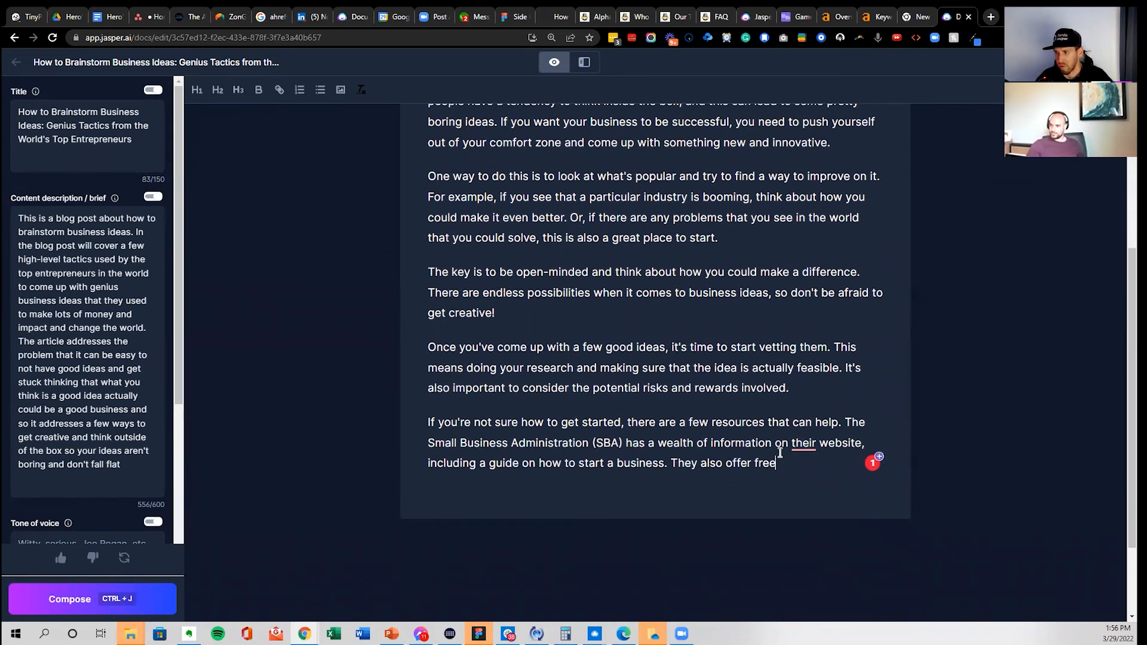
key(ctrl+j)
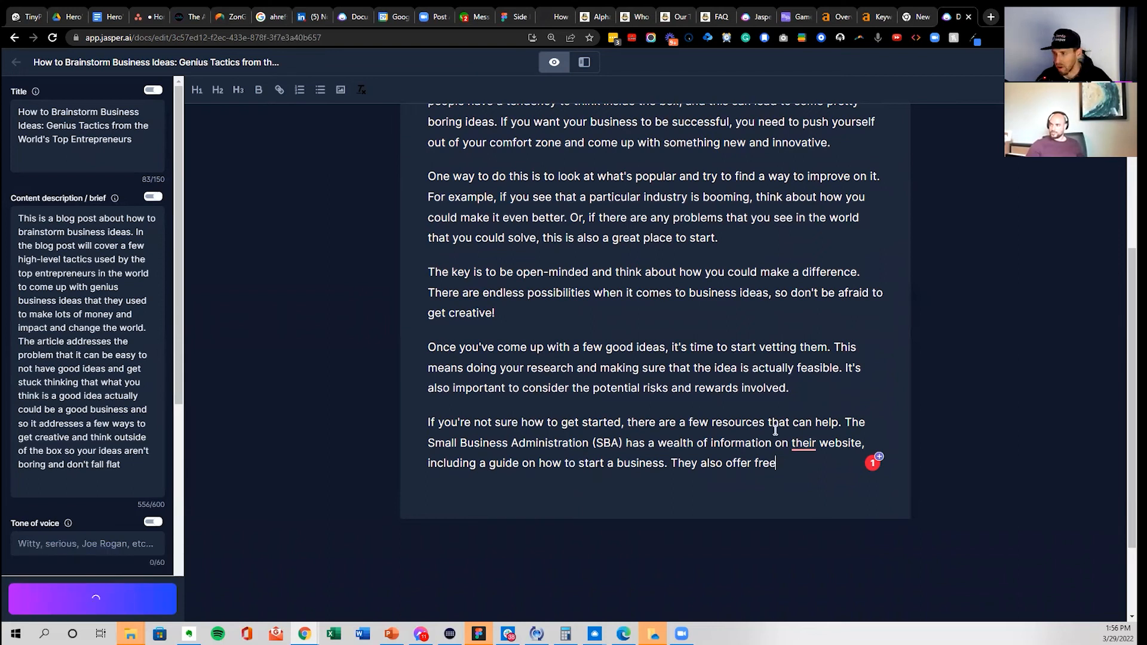
scroll(545, 453, down, 2)
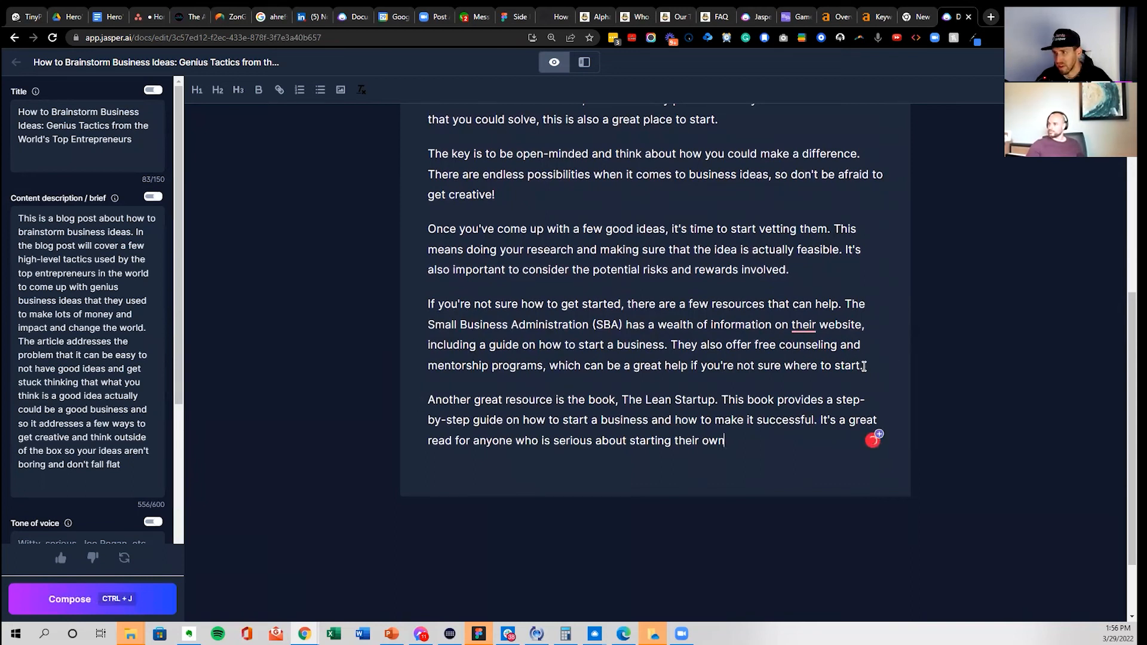
- Continue composing from the unfinished The Lean Startup paragraph through the getting-started tips to a closing paragraph
drag(864, 366, 427, 303)
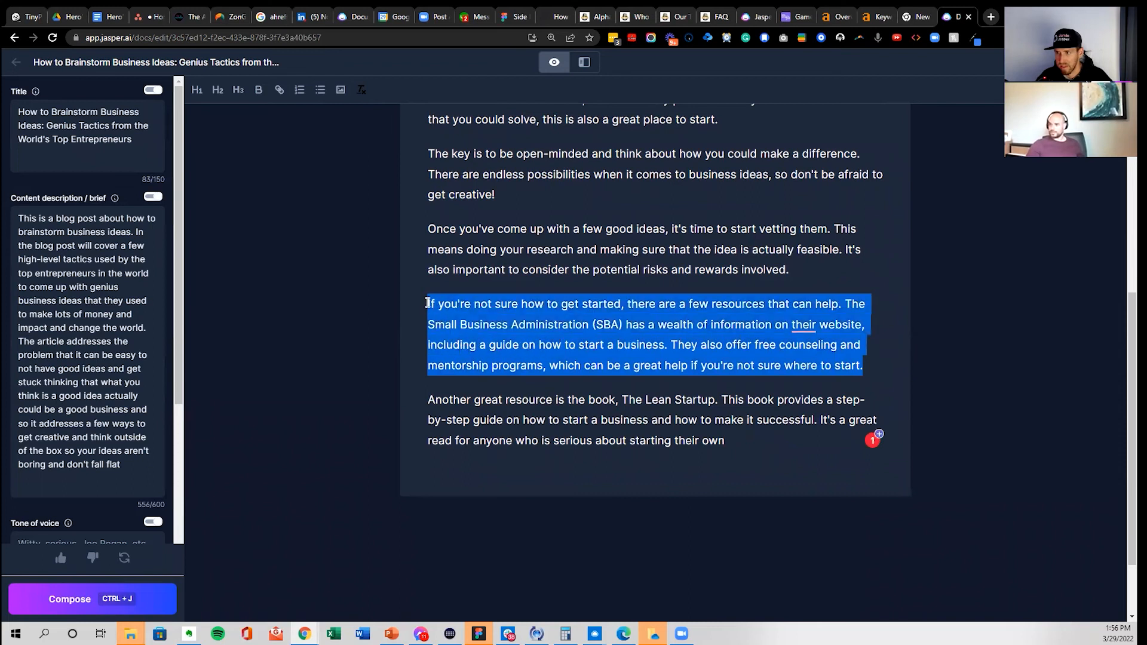
click(421, 398)
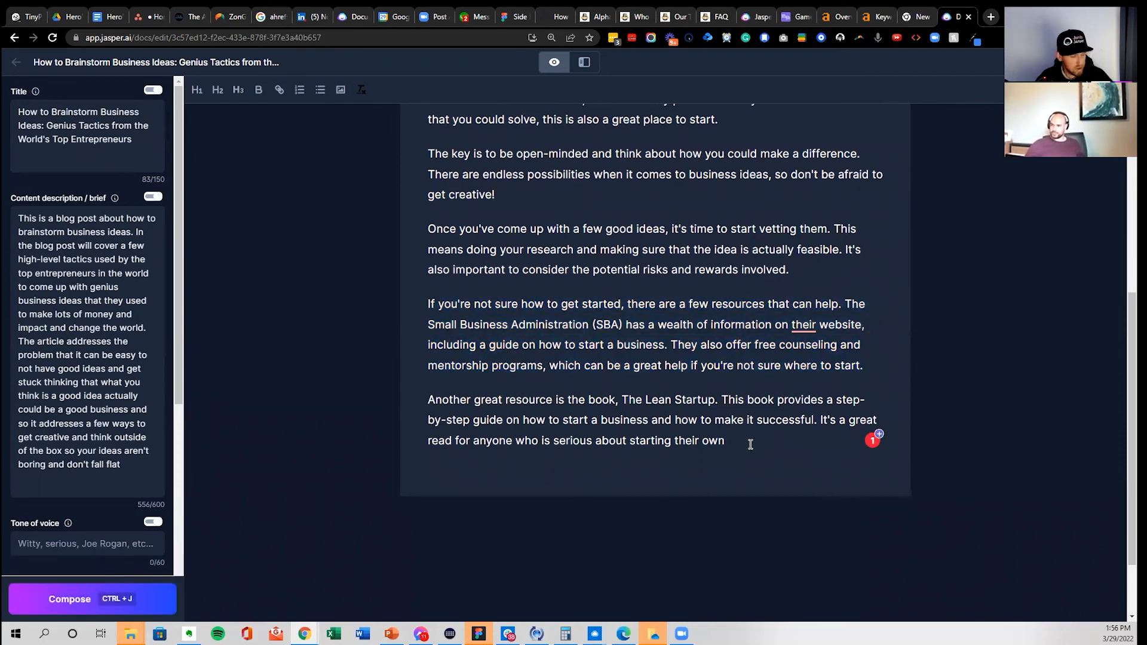
click(749, 445)
key(ctrl+j)
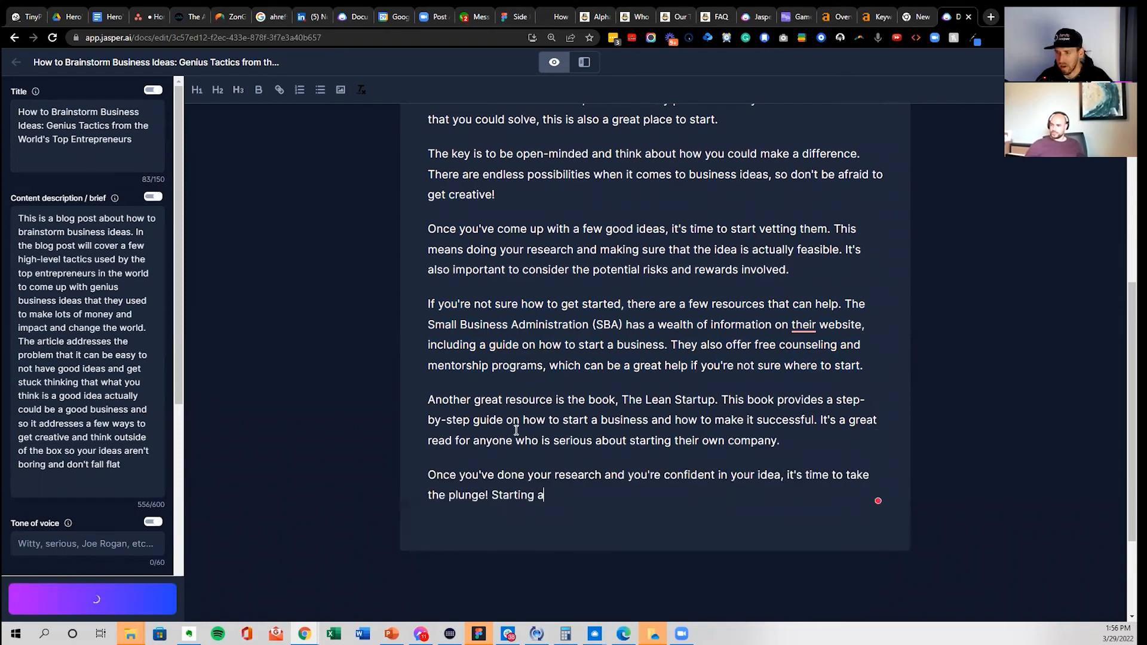
scroll(629, 401, down, 1)
key(ctrl+j)
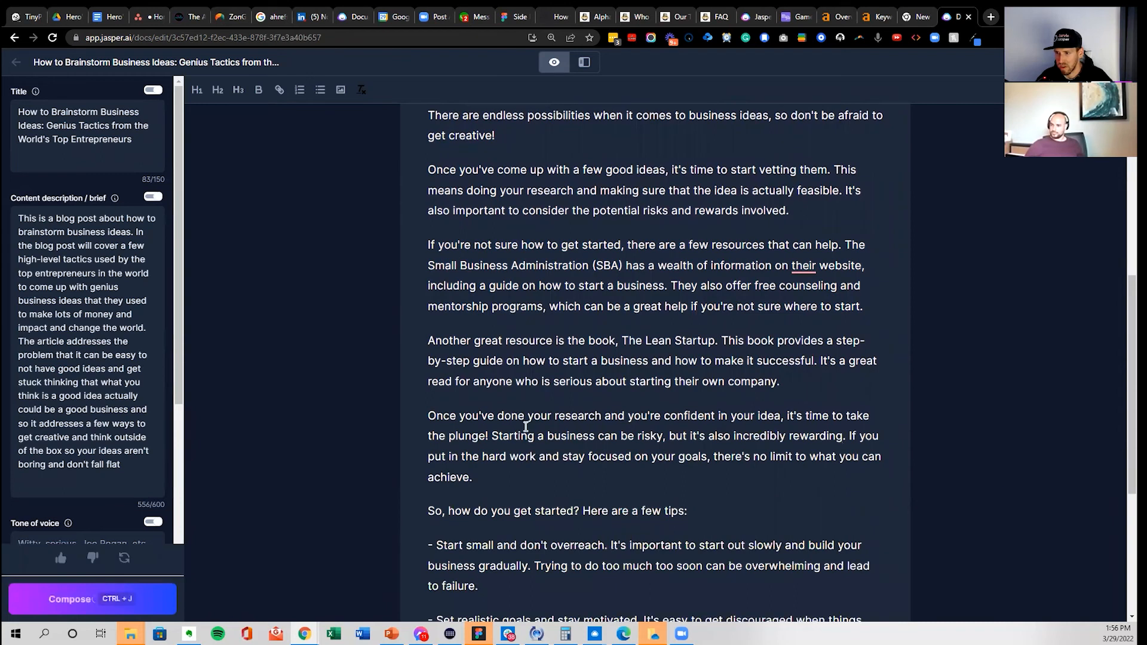
scroll(532, 418, down, 2)
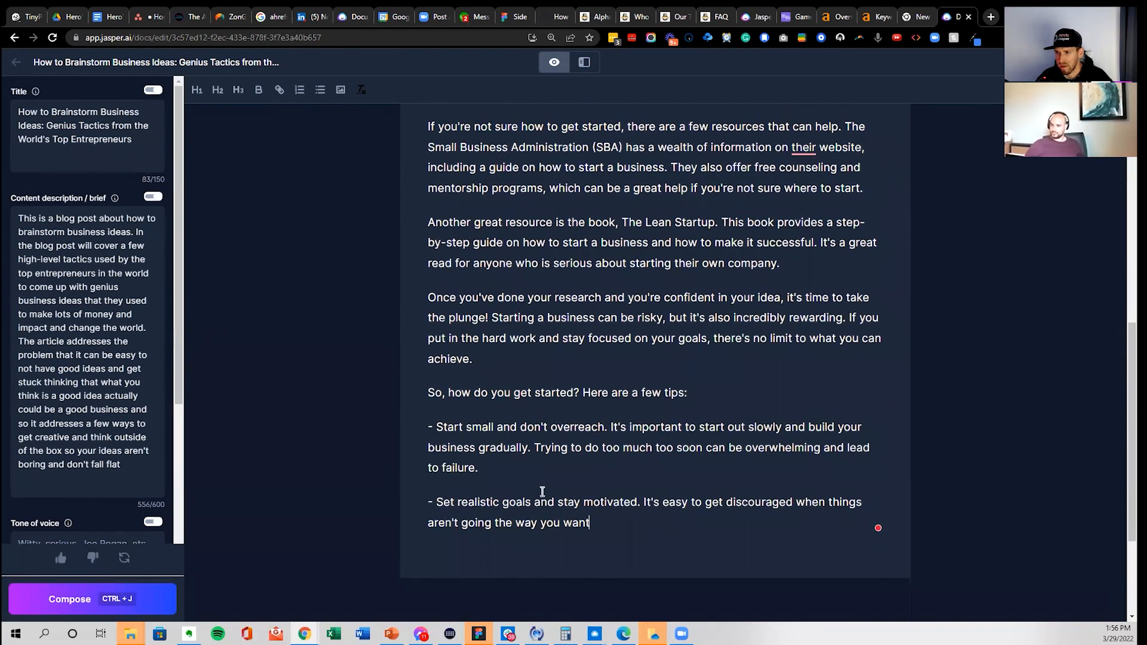
key(ctrl+j)
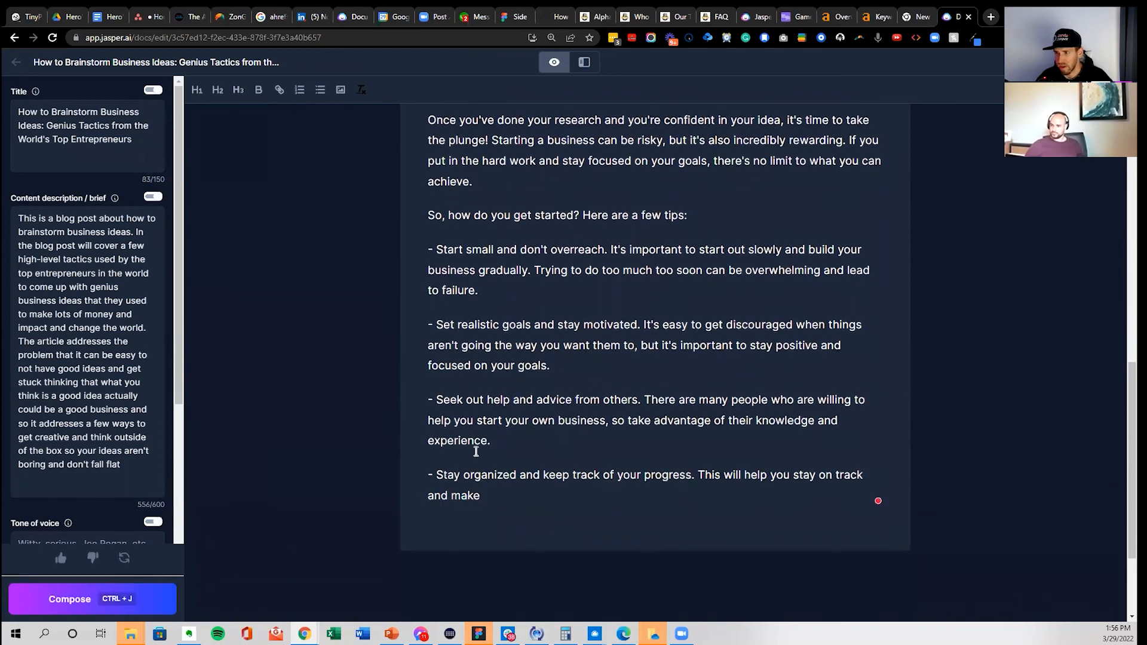
key(ctrl+j)
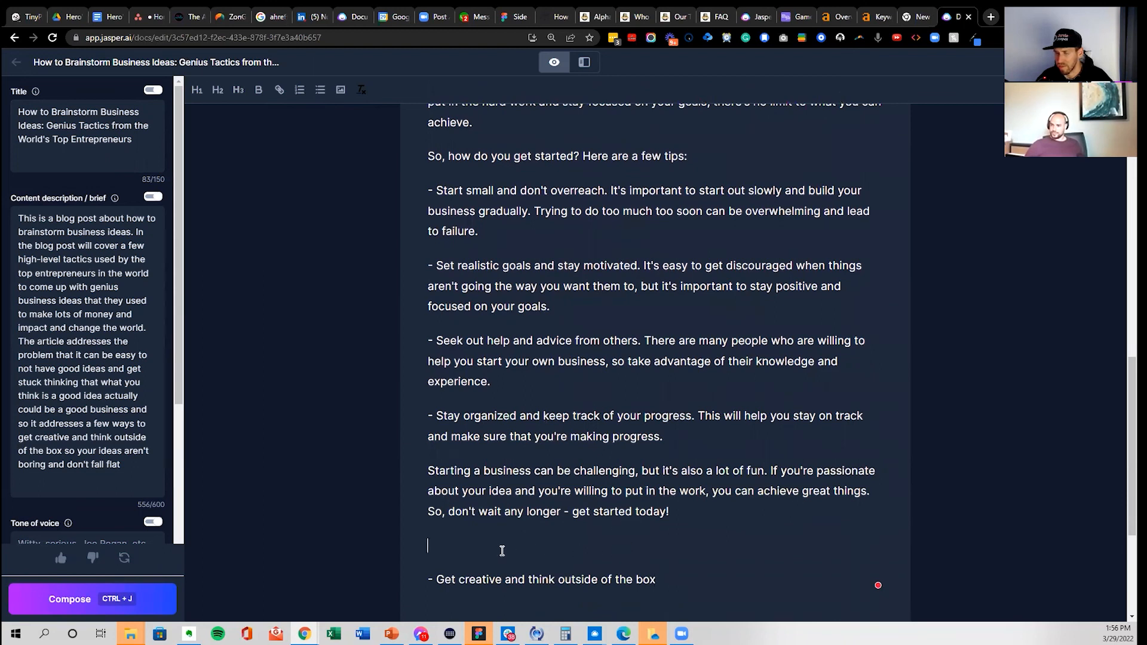
- Delete the leftover outline line "- Get creative and think outside of the box" and the blank line above it at the article's end
drag(502, 550, 768, 587)
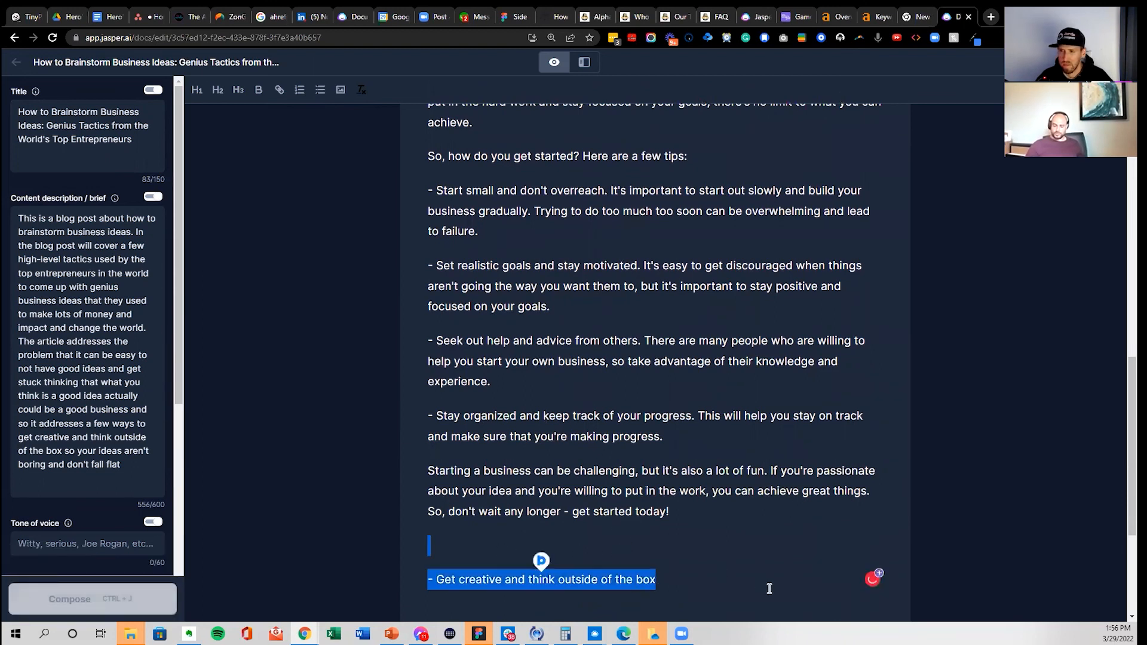
key(BackSpace)
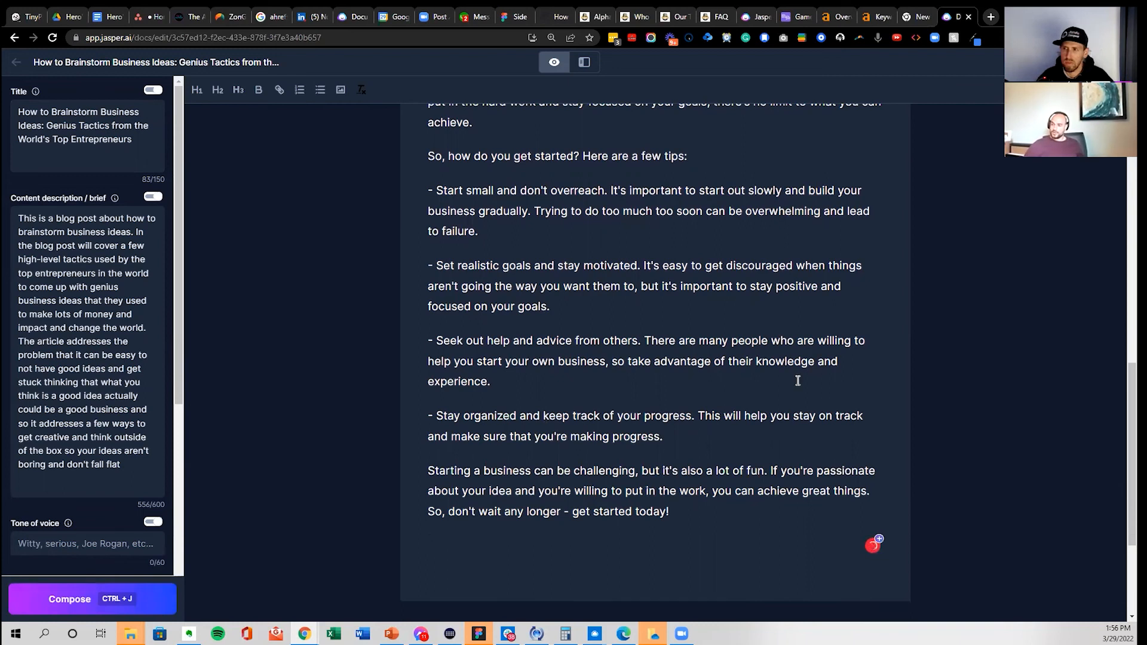
- Review the composed article from the closing paragraph back to the heading, including the mention of the book The Lean Startup
scroll(735, 358, up, 4)
scroll(694, 270, up, 1)
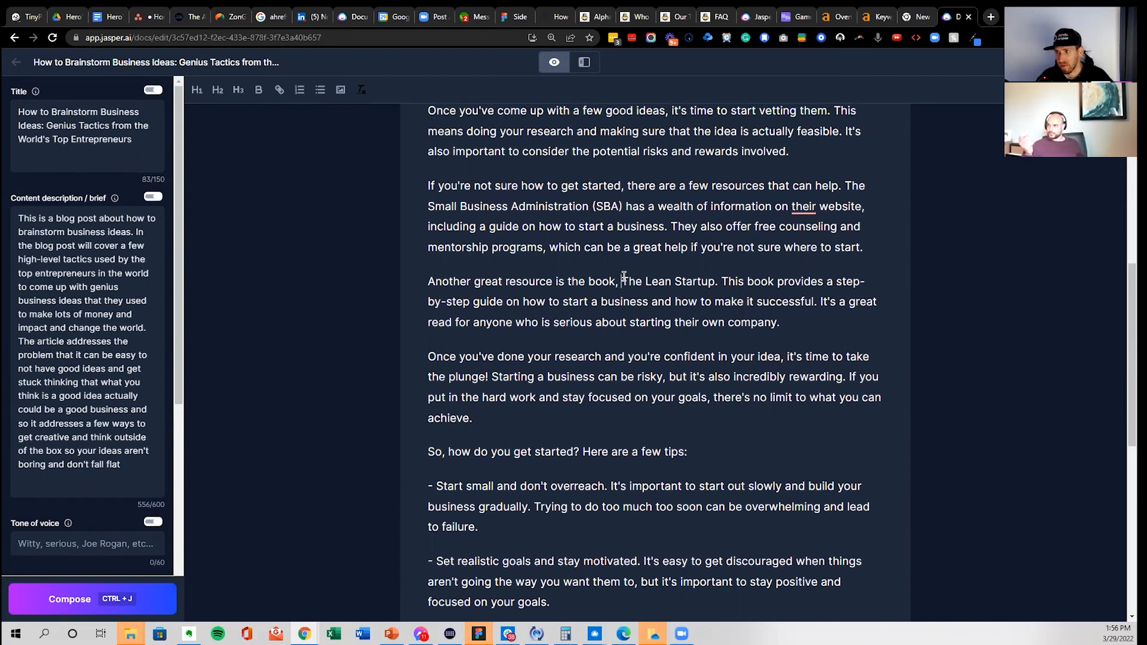
drag(621, 281, 715, 282)
scroll(587, 328, down, 3)
scroll(582, 346, down, 5)
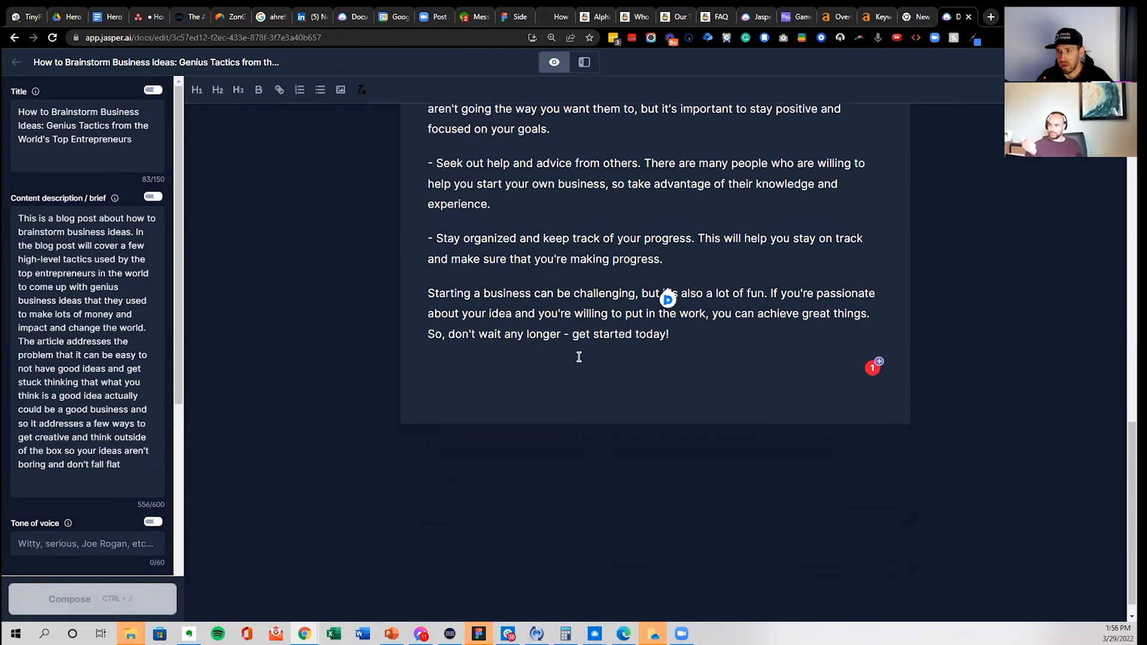
scroll(696, 318, up, 8)
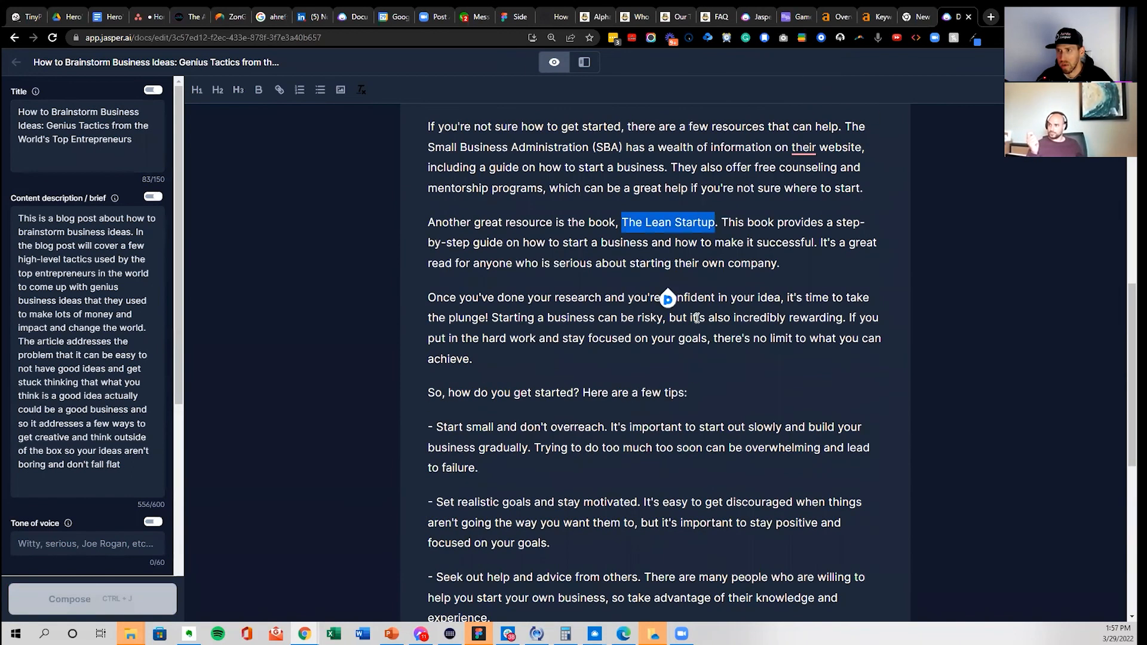
click(507, 280)
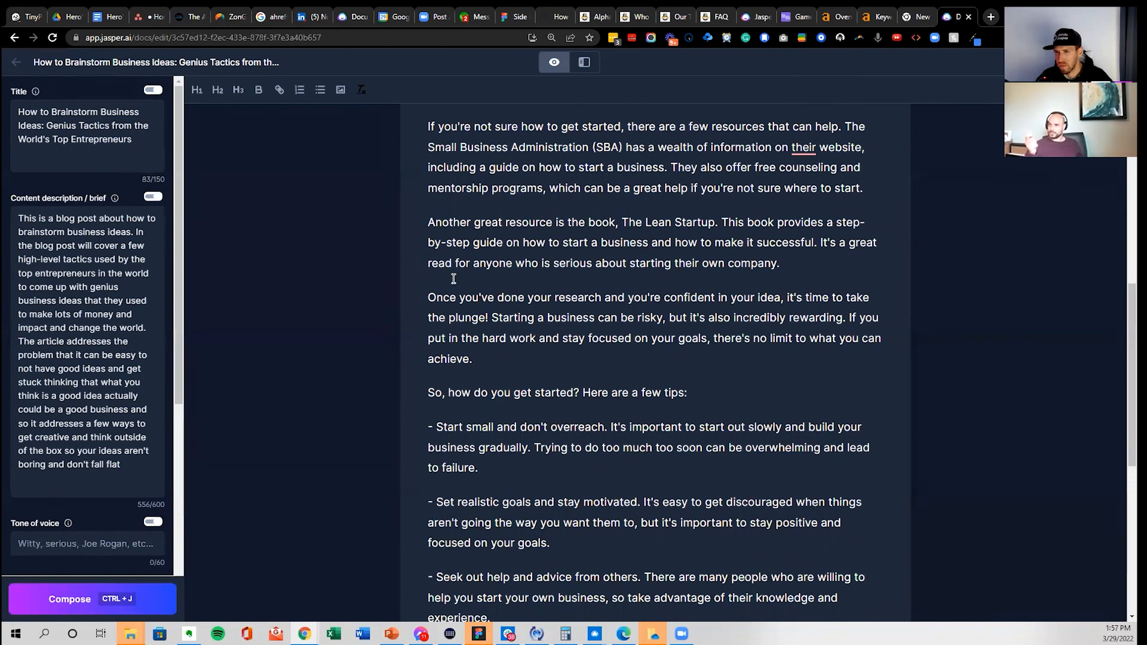
scroll(507, 257, up, 2)
scroll(514, 244, up, 3)
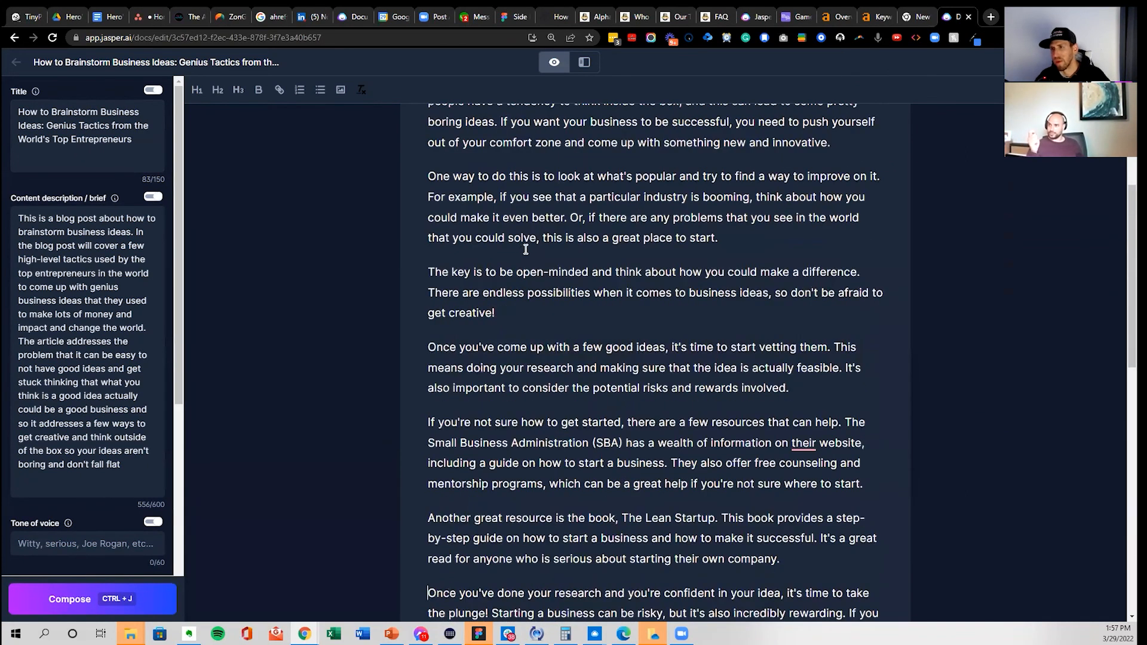
scroll(564, 257, up, 5)
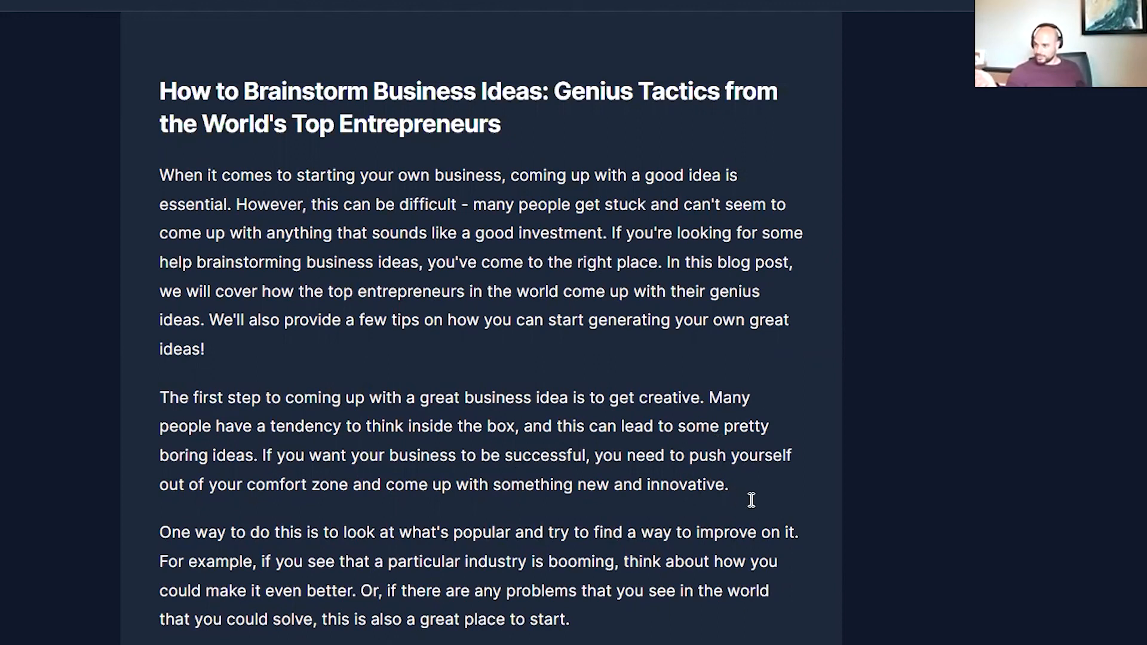
click(767, 487)
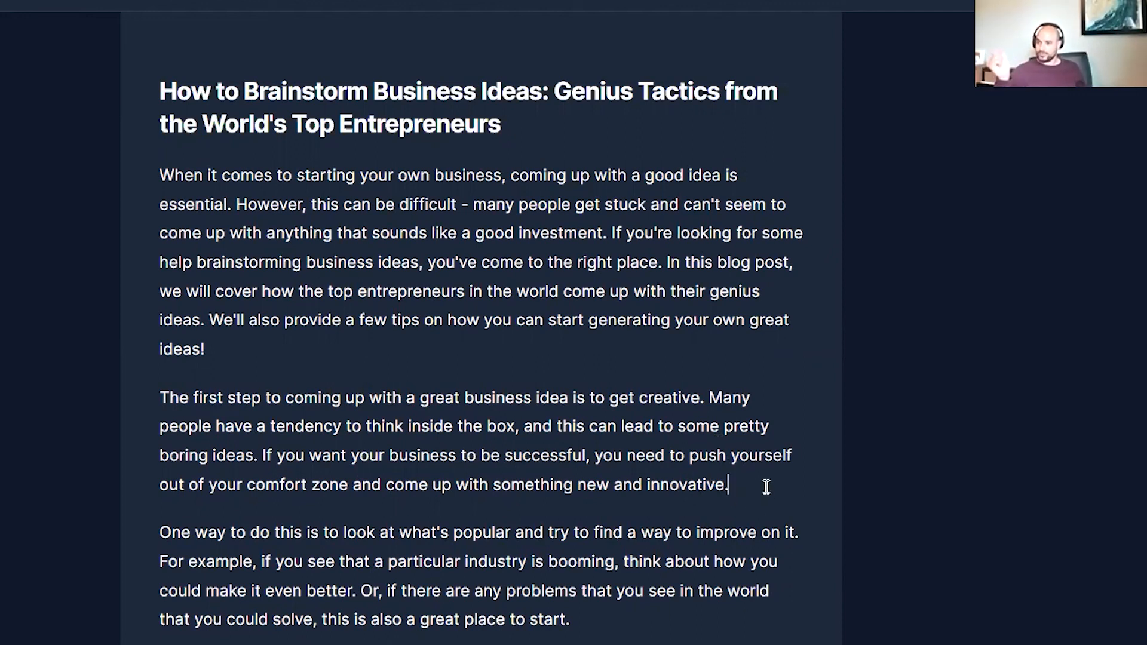
text(On w)
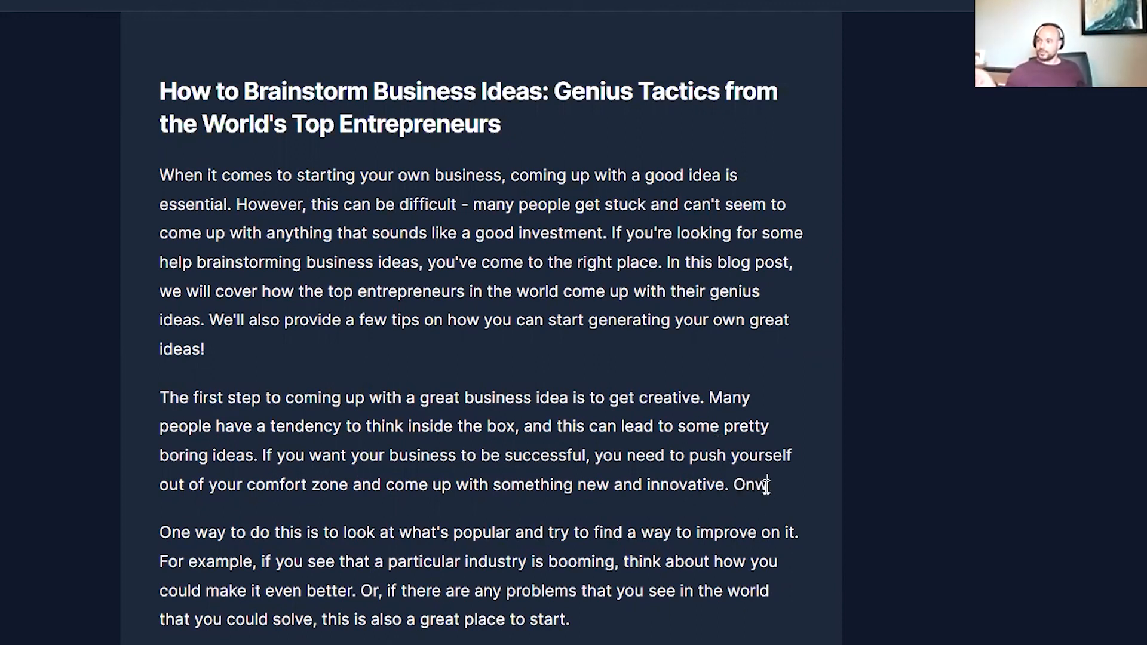
text( qy)
key(BackSpace)
key(BackSpace)
key(BackSpace)
key(BackSpace)
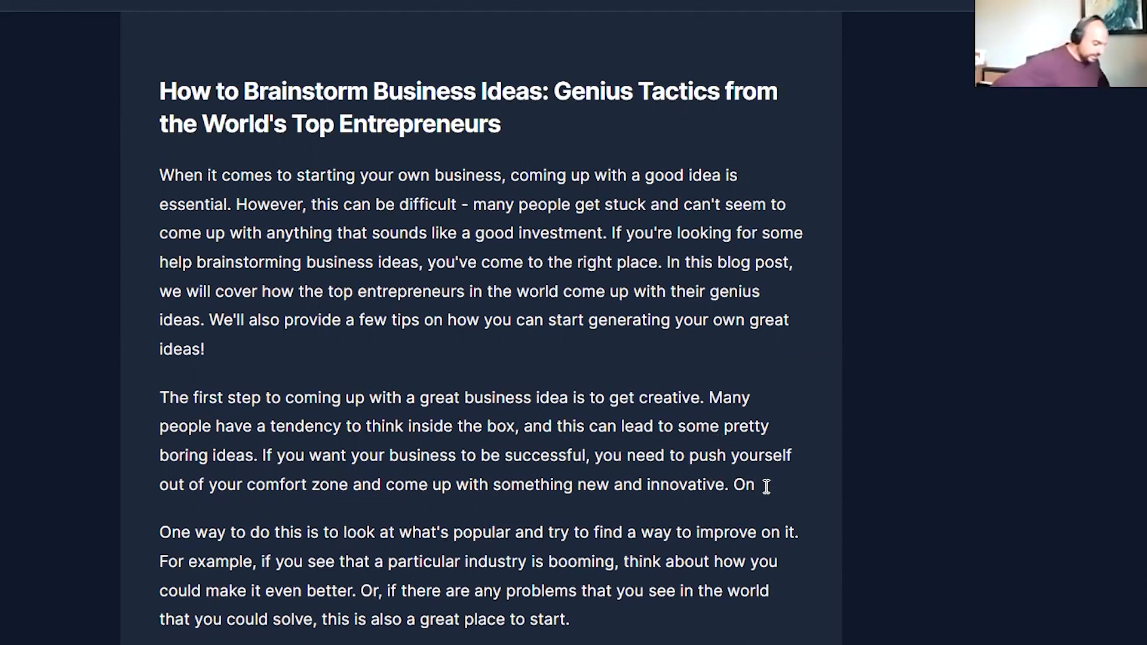
key(BackSpace)
key(BackSpace)
key(BackSpace)
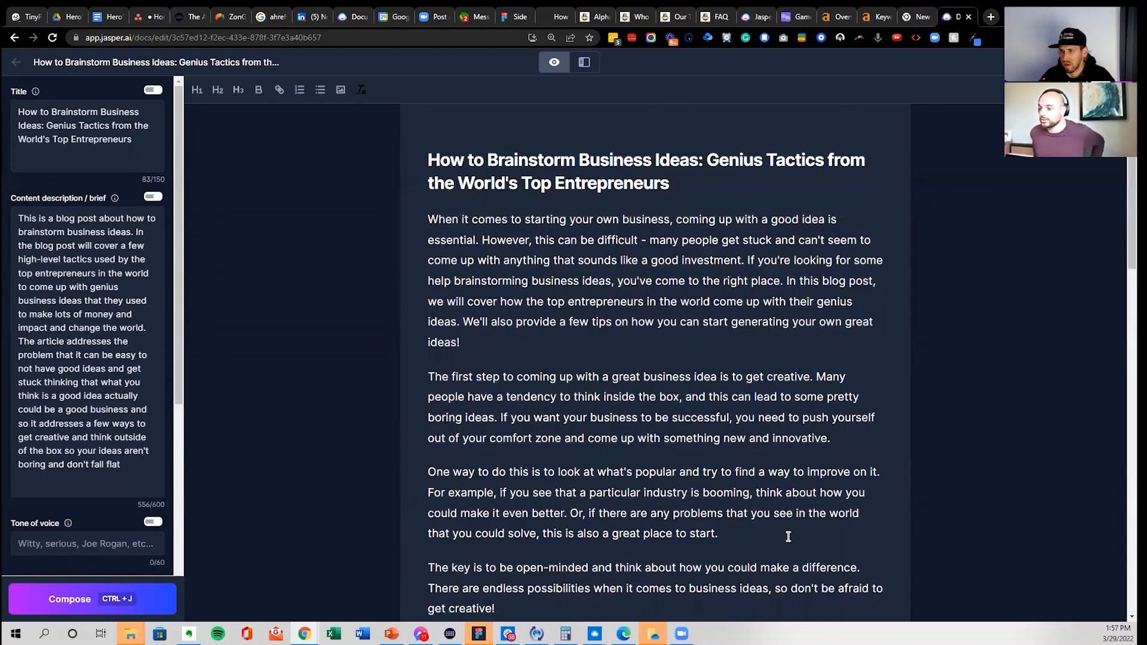
- Add the placeholder line "{{{SIDEHUSTLE INSERT}}}" below the paragraph about improving on what's popular
click(789, 537)
key(Return)
text({{{SIDEHUSTLE INSE)
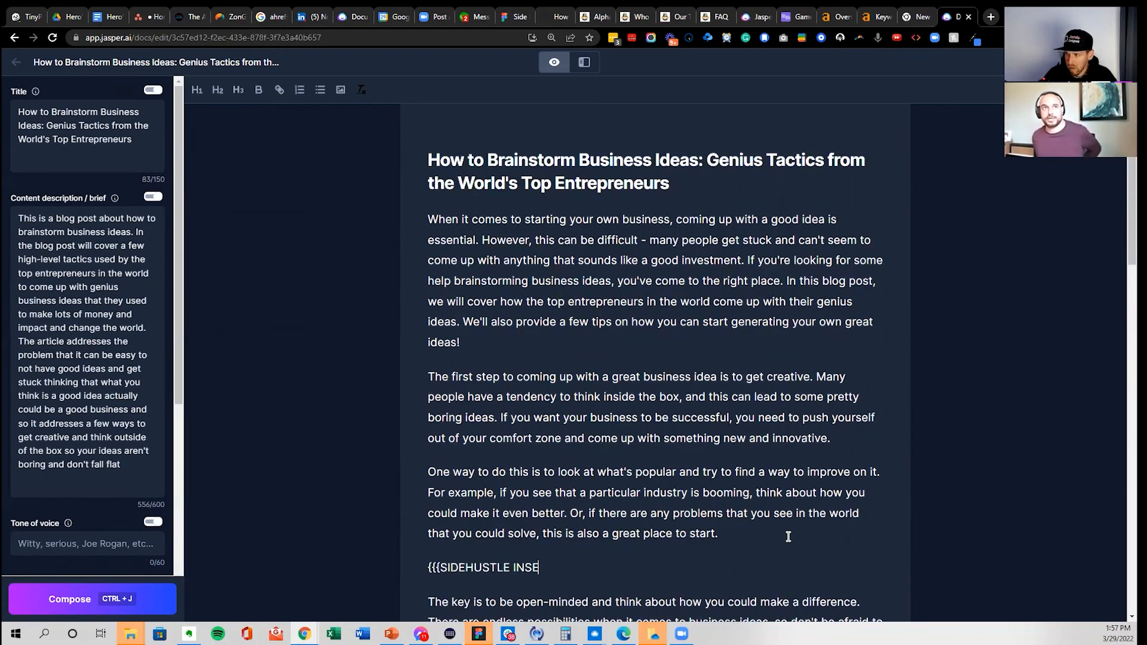
text(RT}}})
scroll(548, 333, down, 2)
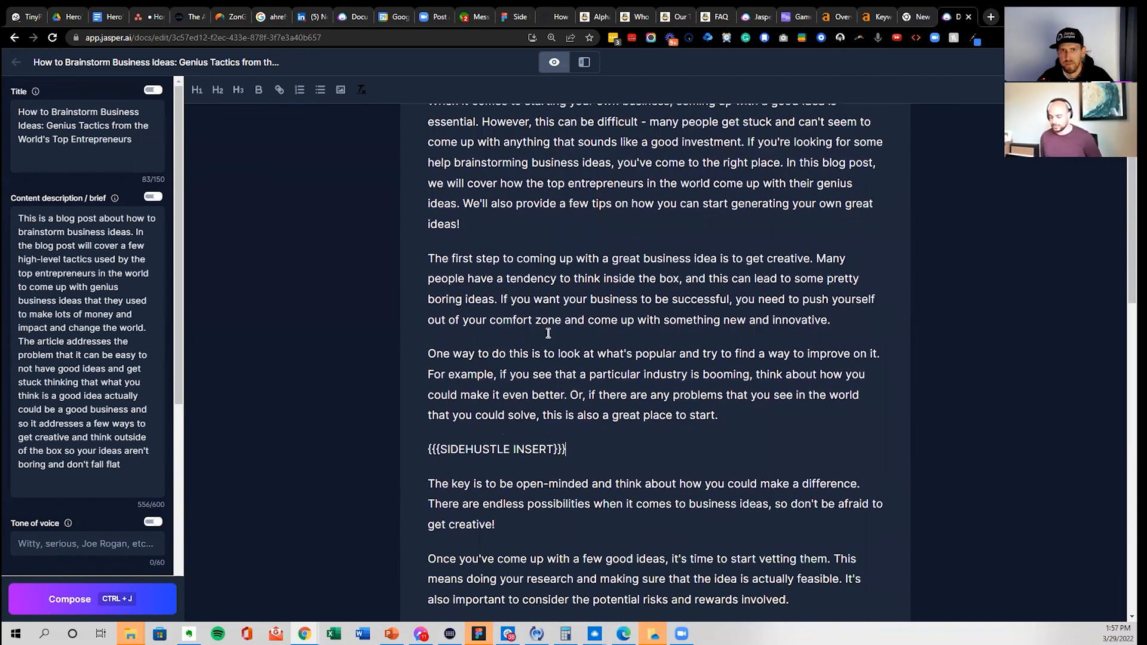